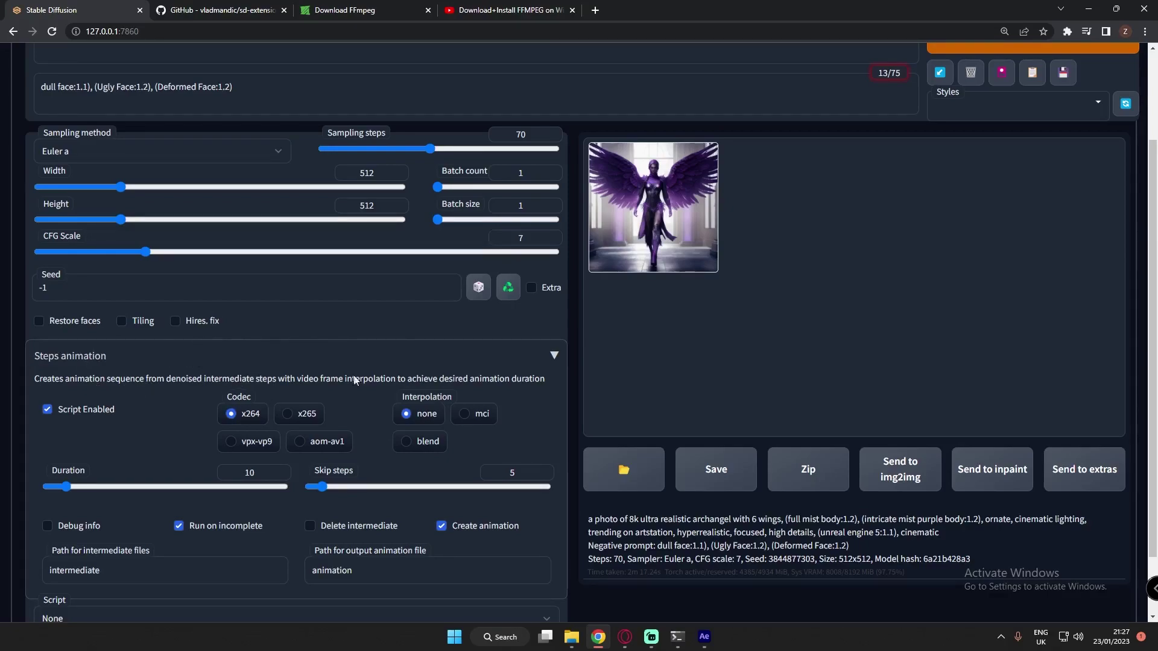
Step: Preview intermediate folder 1's frames 00000.jpg through 00014.jpg in Photos
{"action": "mouse_move", "coordinate": [571, 637]}
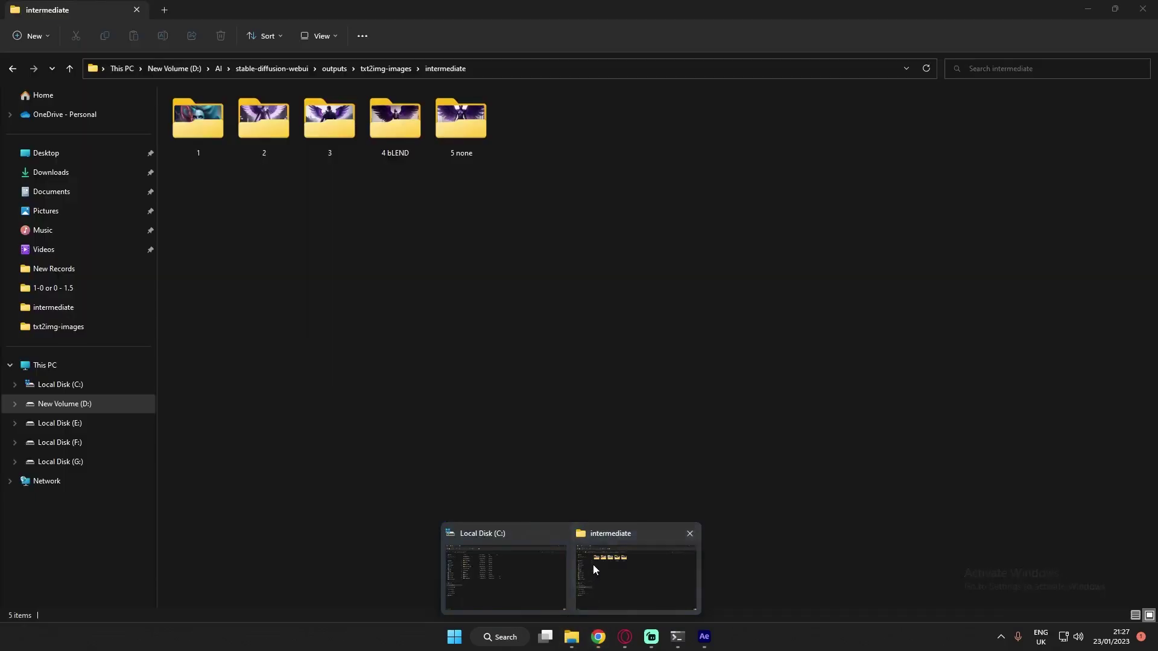
{"action": "left_click", "coordinate": [592, 567]}
{"action": "double_click", "coordinate": [204, 131]}
{"action": "left_click", "coordinate": [197, 125]}
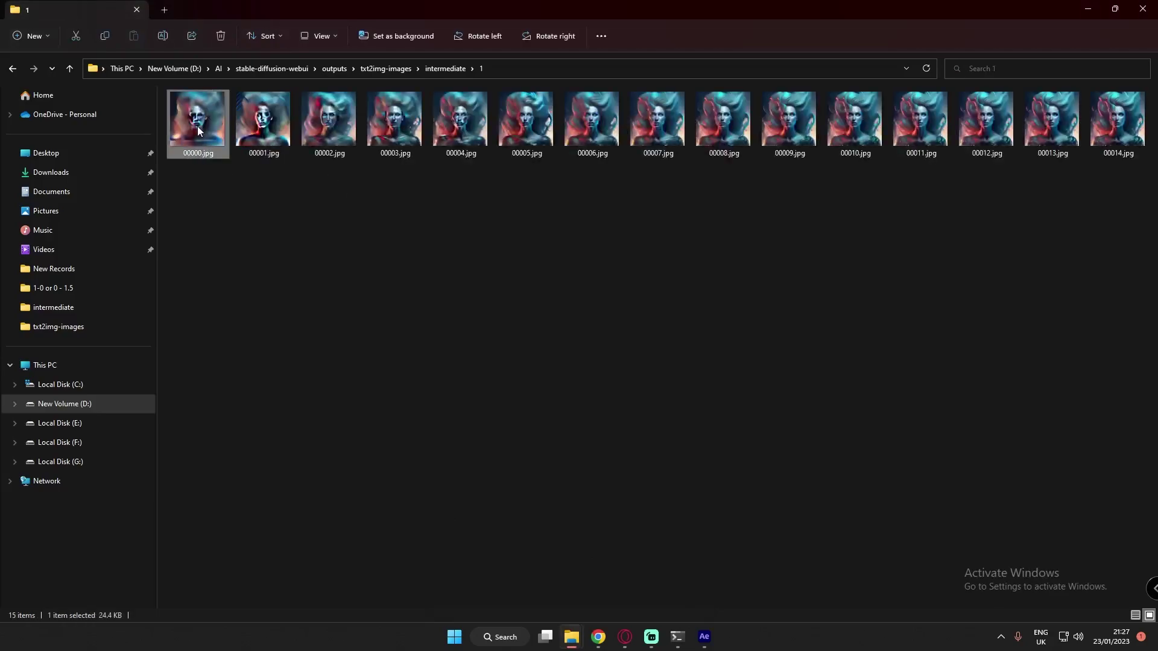
{"action": "key", "text": "Right"}
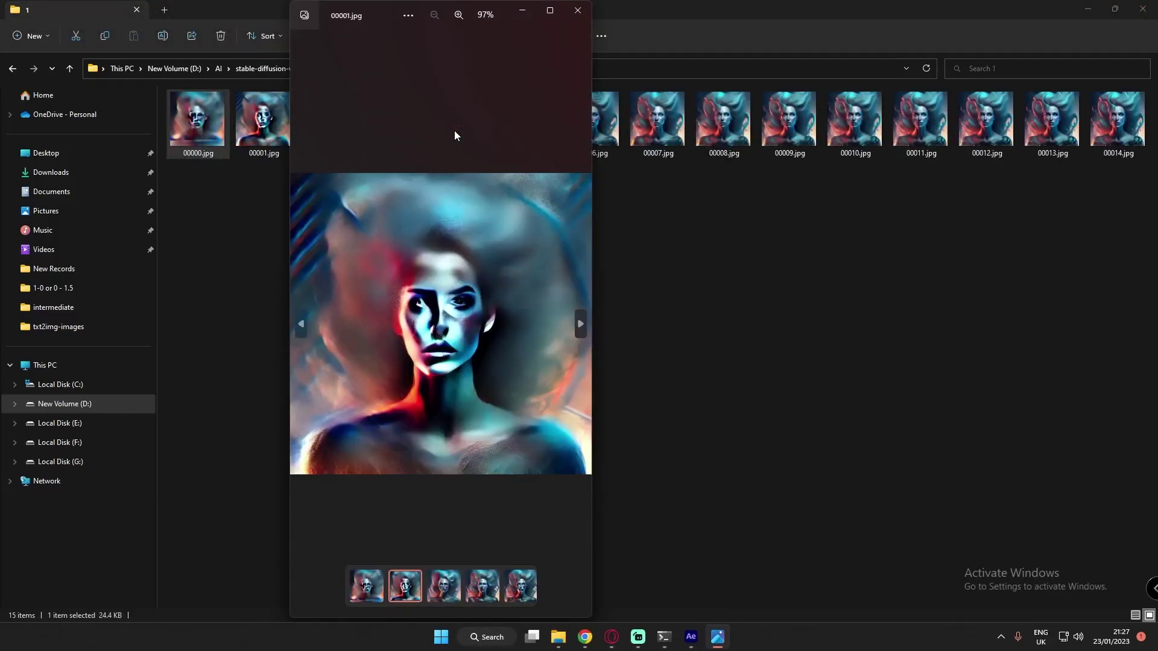
{"action": "key", "text": "Right"}
{"action": "key", "text": "Right"}
{"action": "key", "text": "Right"}
{"action": "key", "text": "Right"}
{"action": "key", "text": "Right"}
{"action": "key", "text": "Right"}
{"action": "key", "text": "Right"}
{"action": "key", "text": "Right"}
{"action": "key", "text": "Right"}
{"action": "key", "text": "Right"}
{"action": "key", "text": "Right"}
{"action": "key", "text": "Right"}
{"action": "key", "text": "Right"}
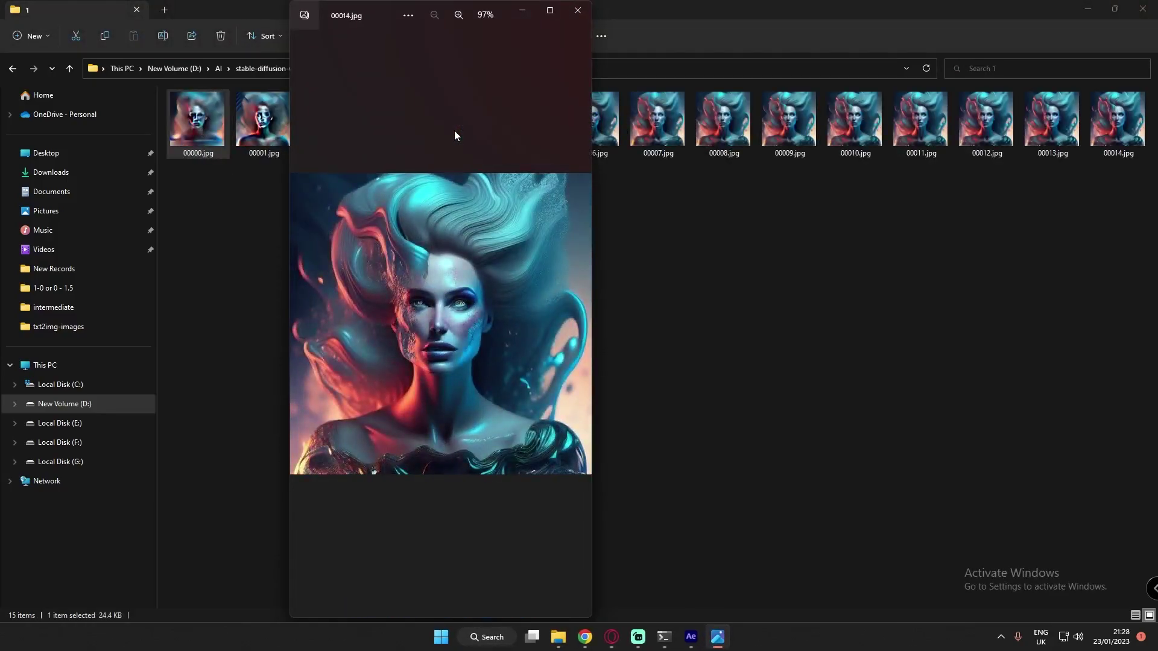
{"action": "left_click", "coordinate": [577, 10]}
Step: Preview folder 2's frames from 00002.jpg through 00046.jpg
{"action": "left_click", "coordinate": [12, 68]}
{"action": "double_click", "coordinate": [277, 155]}
{"action": "double_click", "coordinate": [194, 100]}
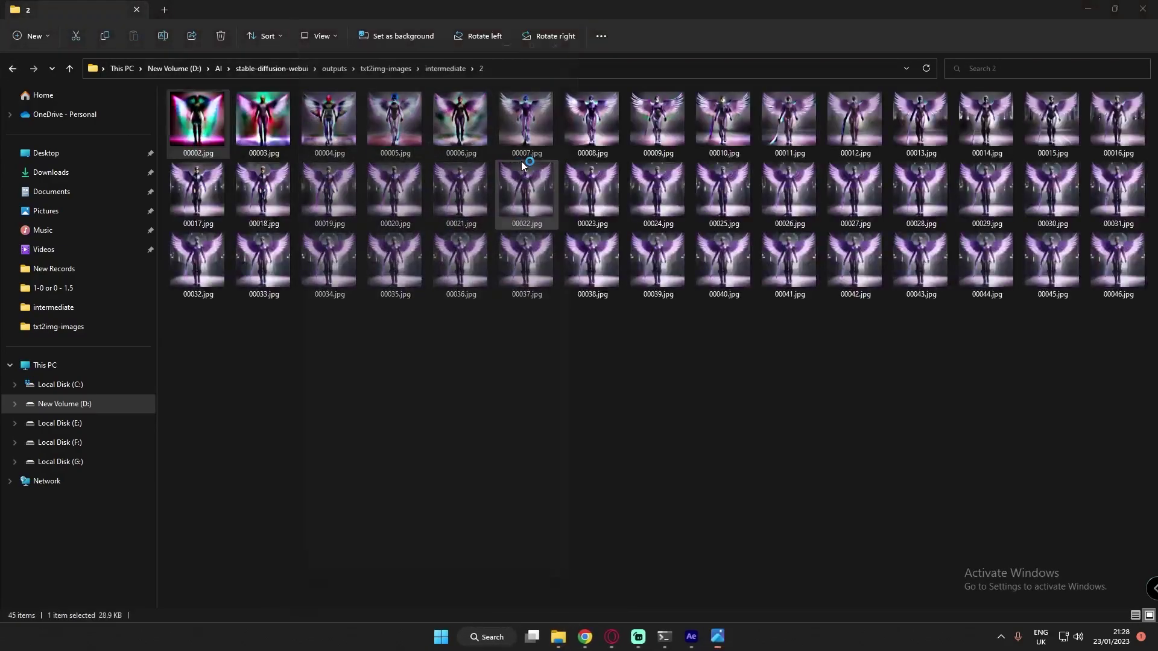
{"action": "key", "text": "Right"}
{"action": "key", "text": "Right"}
{"action": "key", "text": "Right"}
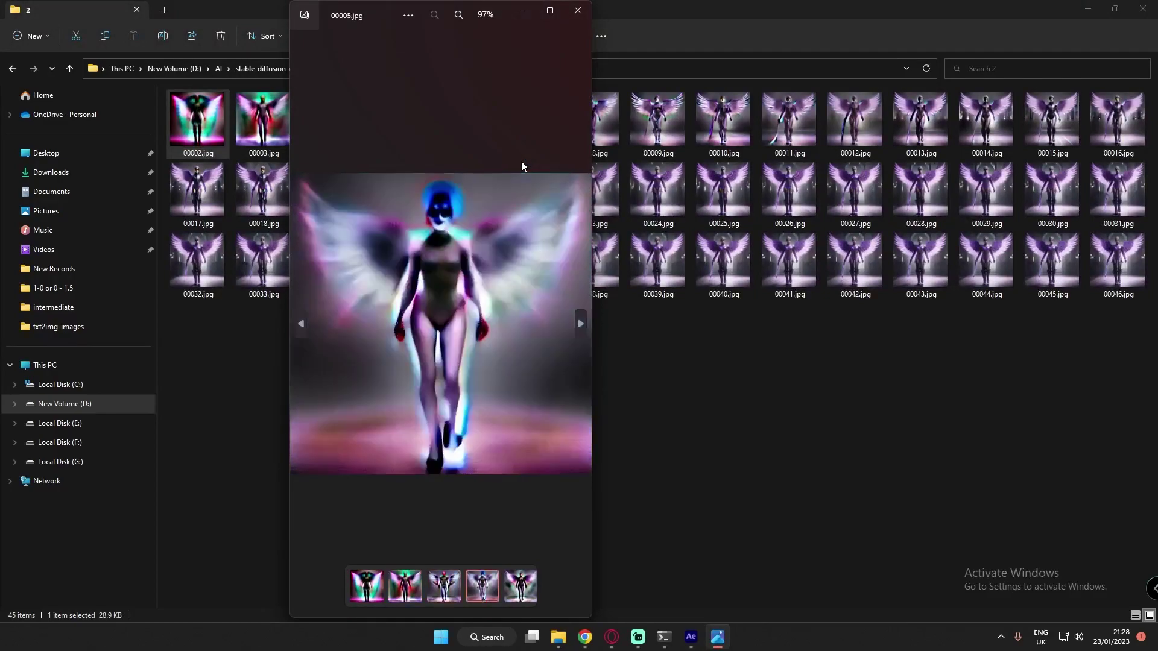
{"action": "key", "text": "Right"}
{"action": "key", "text": "Right"}
{"action": "key", "text": "Right"}
{"action": "key", "text": "Right"}
{"action": "key", "text": "Right"}
{"action": "key", "text": "Right"}
{"action": "key", "text": "Right"}
{"action": "key", "text": "Right"}
{"action": "key", "text": "Right"}
{"action": "key", "text": "Right"}
{"action": "key", "text": "Right"}
{"action": "key", "text": "Right"}
{"action": "key", "text": "Right"}
{"action": "key", "text": "Right"}
{"action": "key", "text": "Right"}
{"action": "key", "text": "Right"}
{"action": "key", "text": "Right"}
{"action": "key", "text": "Right"}
{"action": "key", "text": "Right"}
{"action": "key", "text": "Right"}
{"action": "key", "text": "Right"}
{"action": "key", "text": "Right"}
{"action": "key", "text": "Right"}
{"action": "key", "text": "Right"}
{"action": "key", "text": "Right"}
{"action": "key", "text": "Right"}
{"action": "key", "text": "Right"}
{"action": "key", "text": "Right"}
{"action": "key", "text": "Right"}
{"action": "key", "text": "Right"}
{"action": "key", "text": "Right"}
{"action": "key", "text": "Right"}
{"action": "key", "text": "Right"}
{"action": "key", "text": "Right"}
{"action": "key", "text": "Right"}
{"action": "key", "text": "Right"}
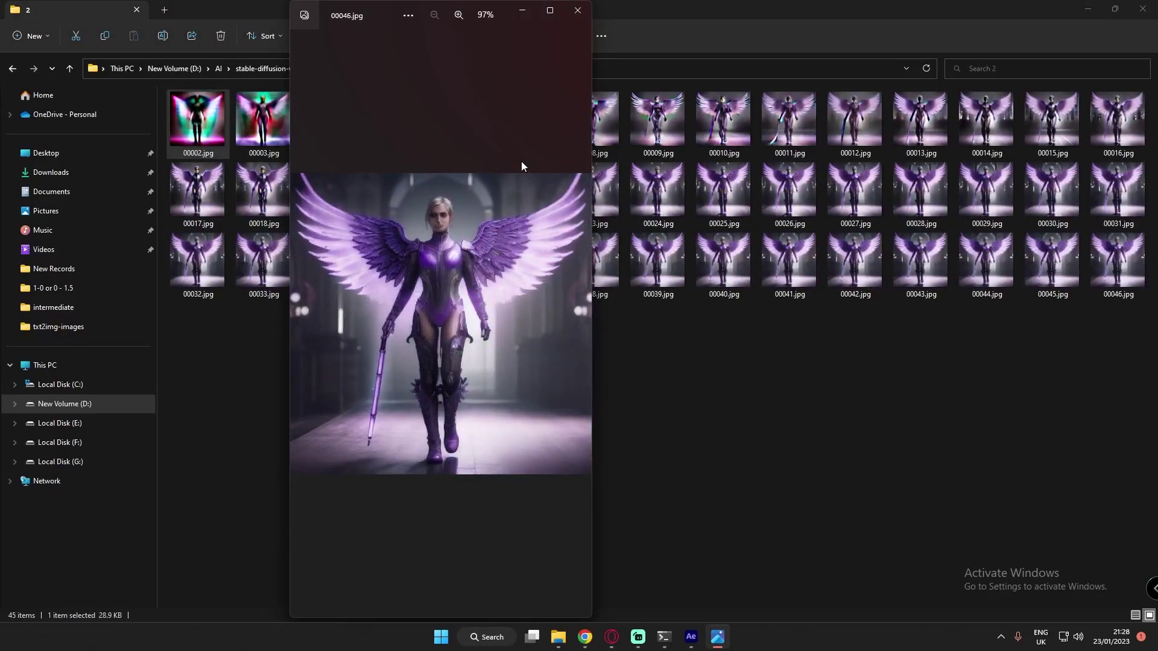
{"action": "left_click", "coordinate": [578, 11]}
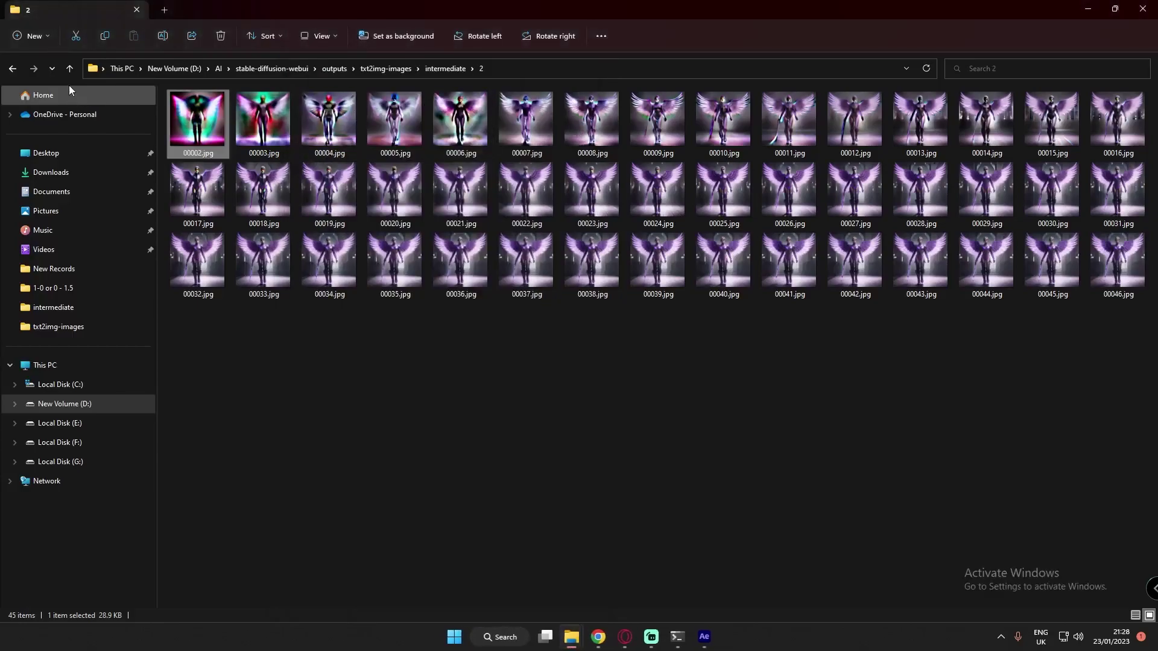
Step: Preview folder 3's frames 00003.jpg to 00067.jpg, then return to the Stable Diffusion page
{"action": "left_click", "coordinate": [12, 68]}
{"action": "double_click", "coordinate": [328, 118]}
{"action": "double_click", "coordinate": [197, 120]}
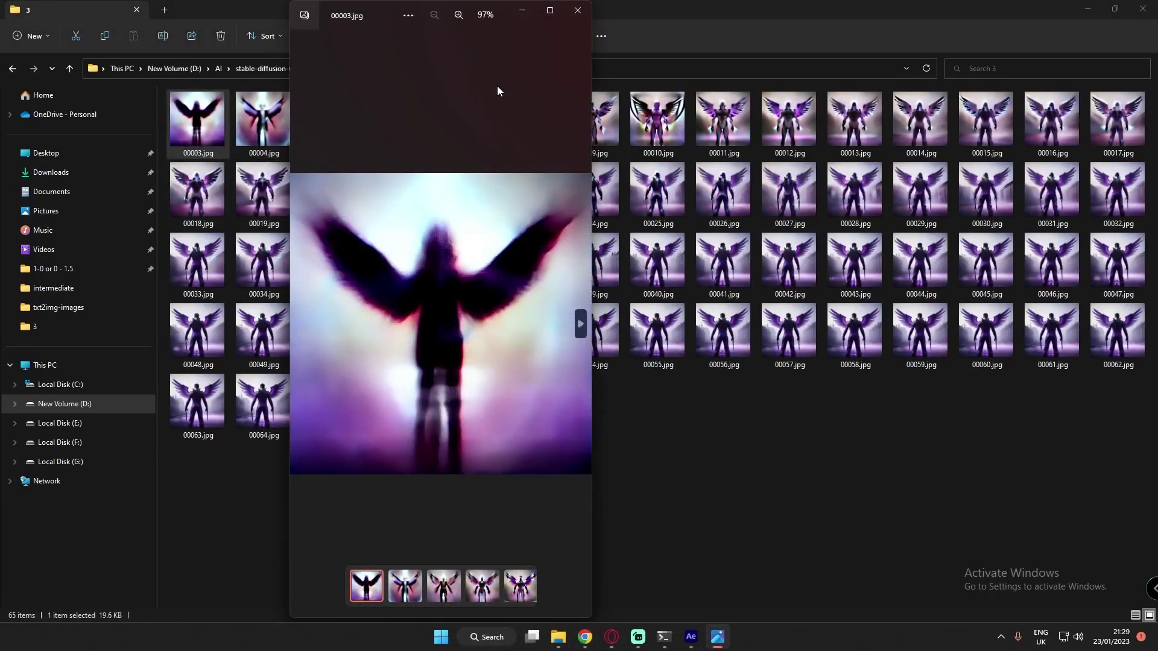
{"action": "key", "text": "Right"}
{"action": "key", "text": "Right"}
{"action": "key", "text": "Right"}
{"action": "key", "text": "Right"}
{"action": "key", "text": "Right"}
{"action": "key", "text": "Right"}
{"action": "key", "text": "Right"}
{"action": "key", "text": "Right"}
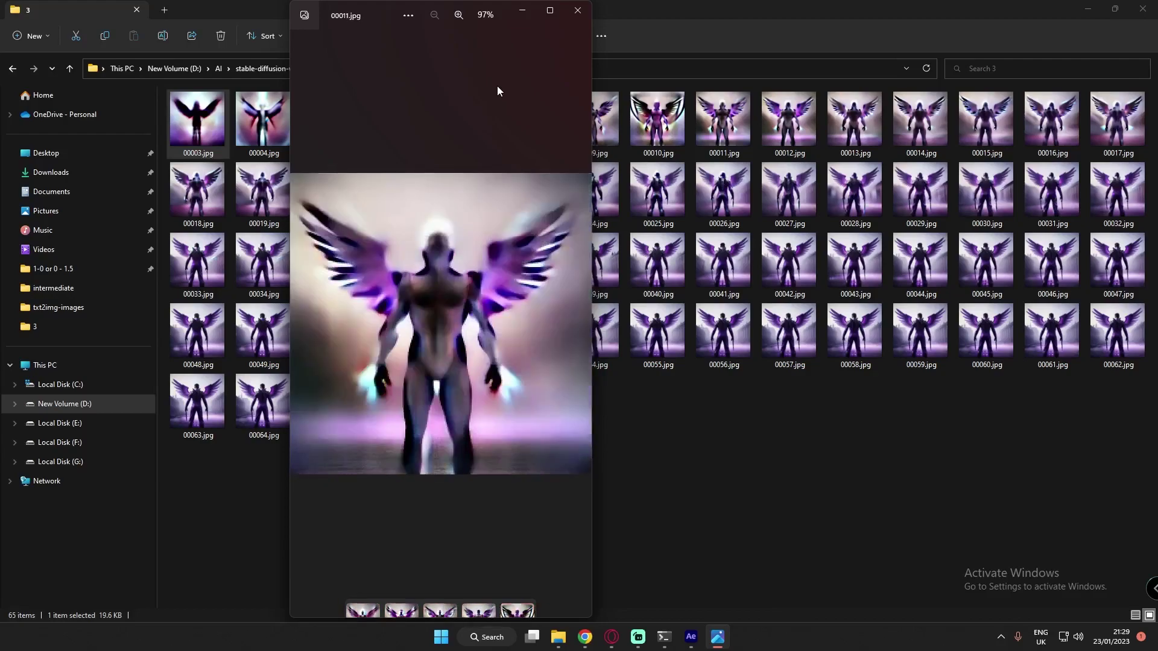
{"action": "key", "text": "Right"}
{"action": "key", "text": "Right"}
{"action": "key", "text": "Right"}
{"action": "key", "text": "Right"}
{"action": "key", "text": "Right"}
{"action": "key", "text": "Right"}
{"action": "key", "text": "Right"}
{"action": "key", "text": "Right"}
{"action": "key", "text": "Right"}
{"action": "key", "text": "Right"}
{"action": "key", "text": "Right"}
{"action": "key", "text": "Right"}
{"action": "key", "text": "Right"}
{"action": "key", "text": "Right"}
{"action": "key", "text": "Right"}
{"action": "key", "text": "Right"}
{"action": "key", "text": "Right"}
{"action": "key", "text": "Right"}
{"action": "key", "text": "Right"}
{"action": "key", "text": "Right"}
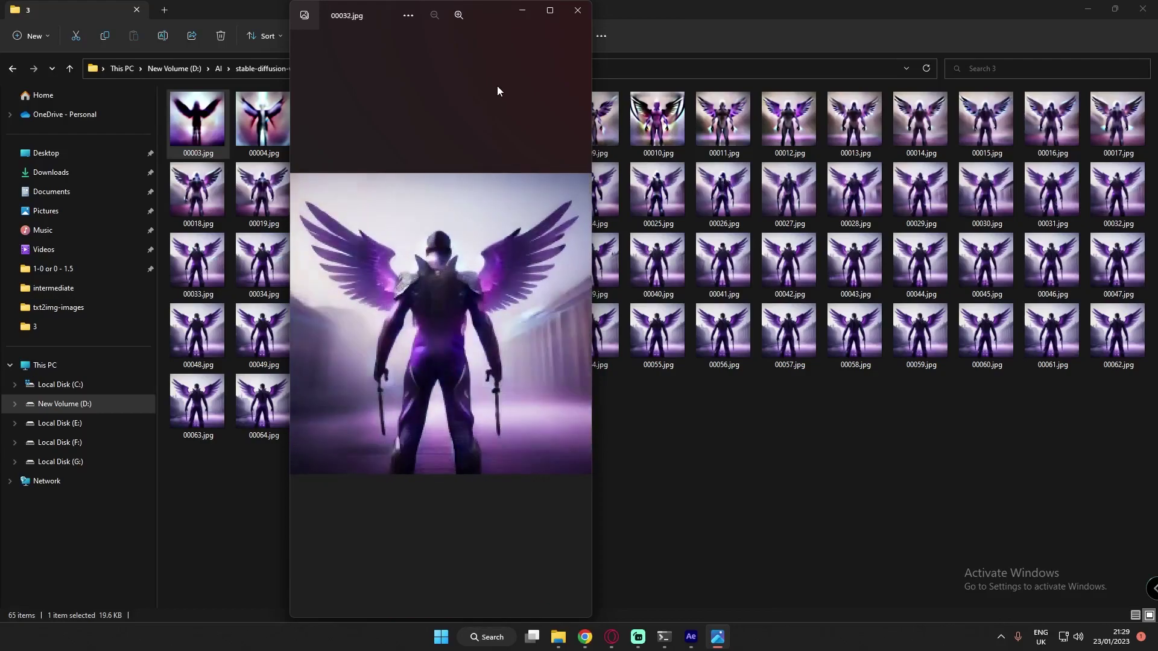
{"action": "key", "text": "Right"}
{"action": "key", "text": "Right"}
{"action": "key", "text": "Right"}
{"action": "key", "text": "Right"}
{"action": "key", "text": "Right"}
{"action": "key", "text": "Right"}
{"action": "key", "text": "Right"}
{"action": "key", "text": "Right"}
{"action": "key", "text": "Right"}
{"action": "key", "text": "Right"}
{"action": "key", "text": "Right"}
{"action": "key", "text": "Right"}
{"action": "key", "text": "Right"}
{"action": "key", "text": "Right"}
{"action": "key", "text": "Right"}
{"action": "key", "text": "Right"}
{"action": "key", "text": "Right"}
{"action": "key", "text": "Right"}
{"action": "key", "text": "Right"}
{"action": "key", "text": "Right"}
{"action": "key", "text": "Right"}
{"action": "key", "text": "Right"}
{"action": "key", "text": "Right"}
{"action": "key", "text": "Right"}
{"action": "key", "text": "Right"}
{"action": "key", "text": "Right"}
{"action": "key", "text": "Right"}
{"action": "key", "text": "Right"}
{"action": "key", "text": "Right"}
{"action": "key", "text": "Right"}
{"action": "key", "text": "Right"}
{"action": "key", "text": "Right"}
{"action": "key", "text": "Right"}
{"action": "key", "text": "Right"}
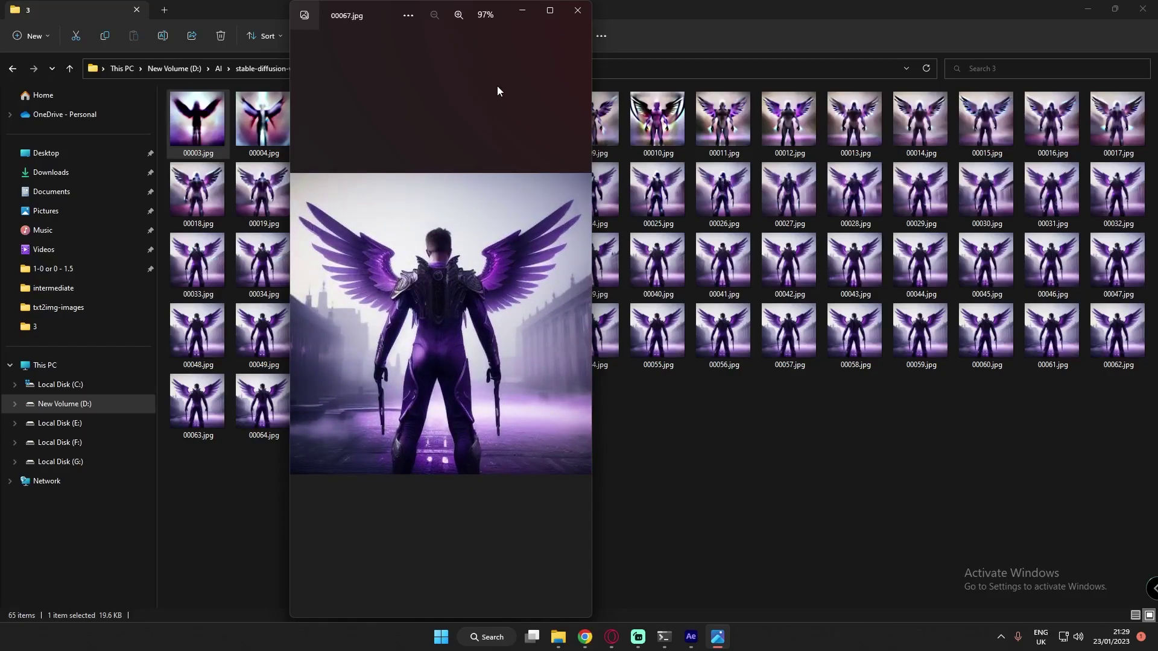
{"action": "left_click", "coordinate": [578, 11]}
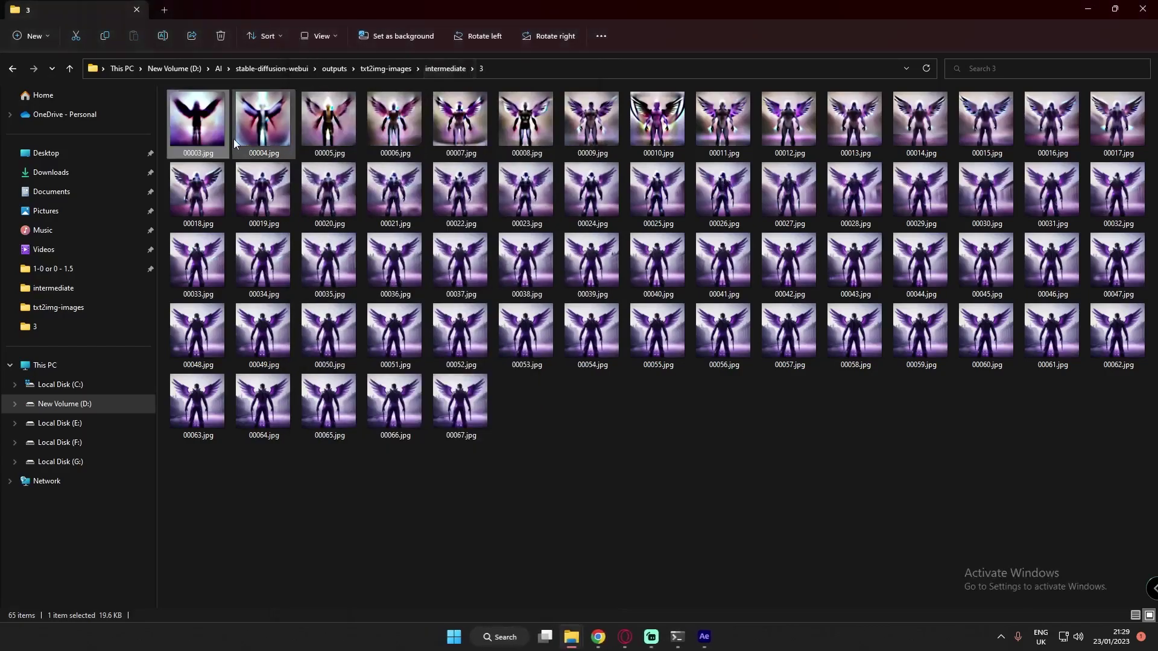
{"action": "left_click", "coordinate": [597, 637]}
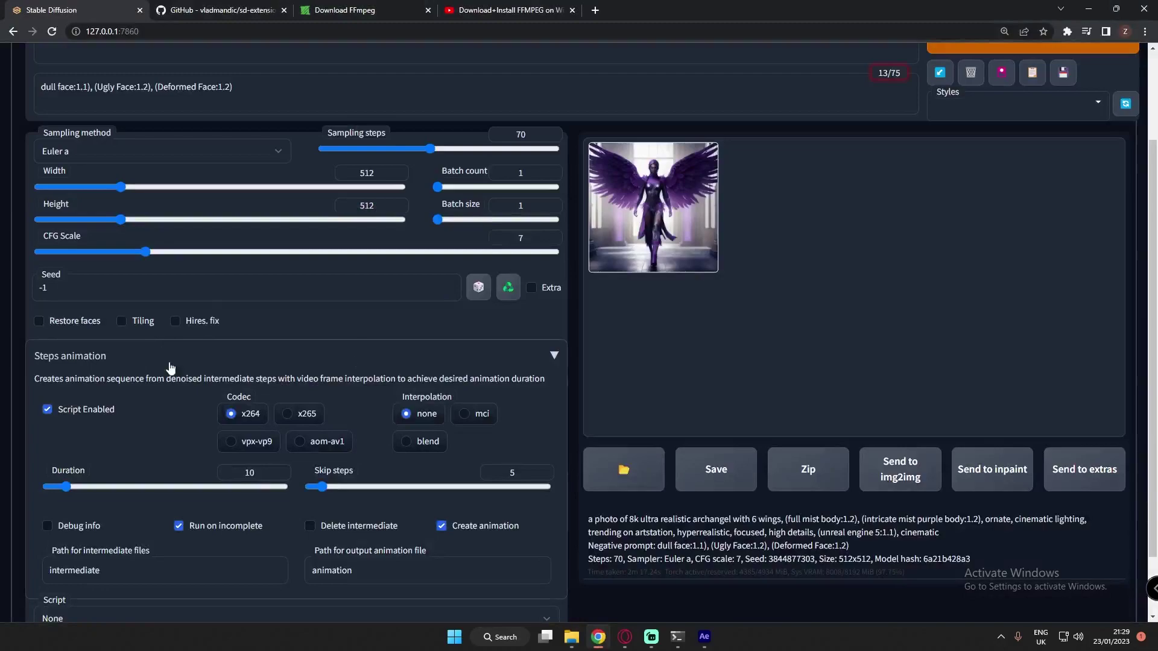
Step: Load the Available extensions list, then go back to the Installed extensions
{"action": "scroll", "coordinate": [95, 366], "scroll_direction": "up", "scroll_amount": 3}
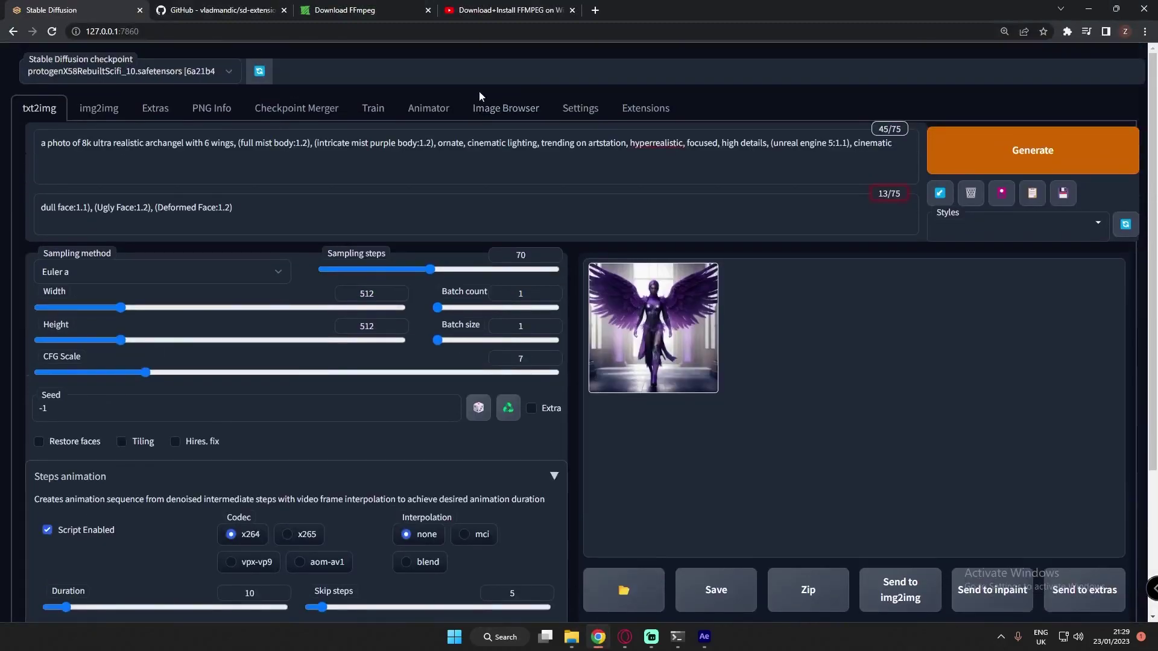
{"action": "left_click", "coordinate": [627, 110]}
{"action": "left_click", "coordinate": [109, 145]}
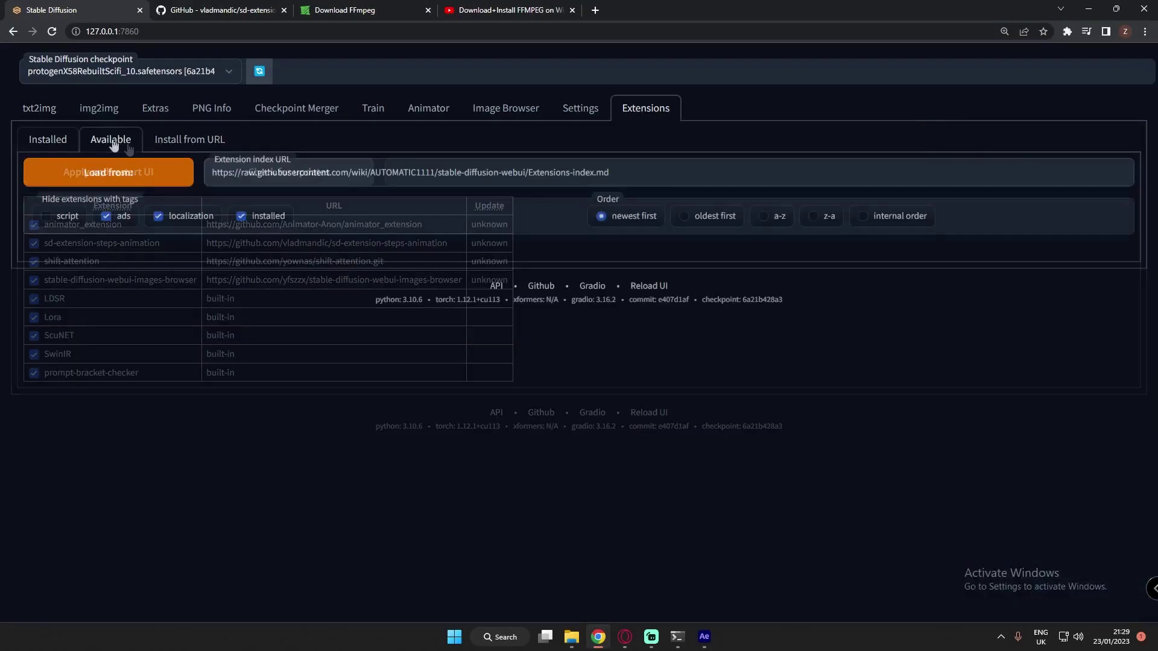
{"action": "left_click", "coordinate": [108, 176]}
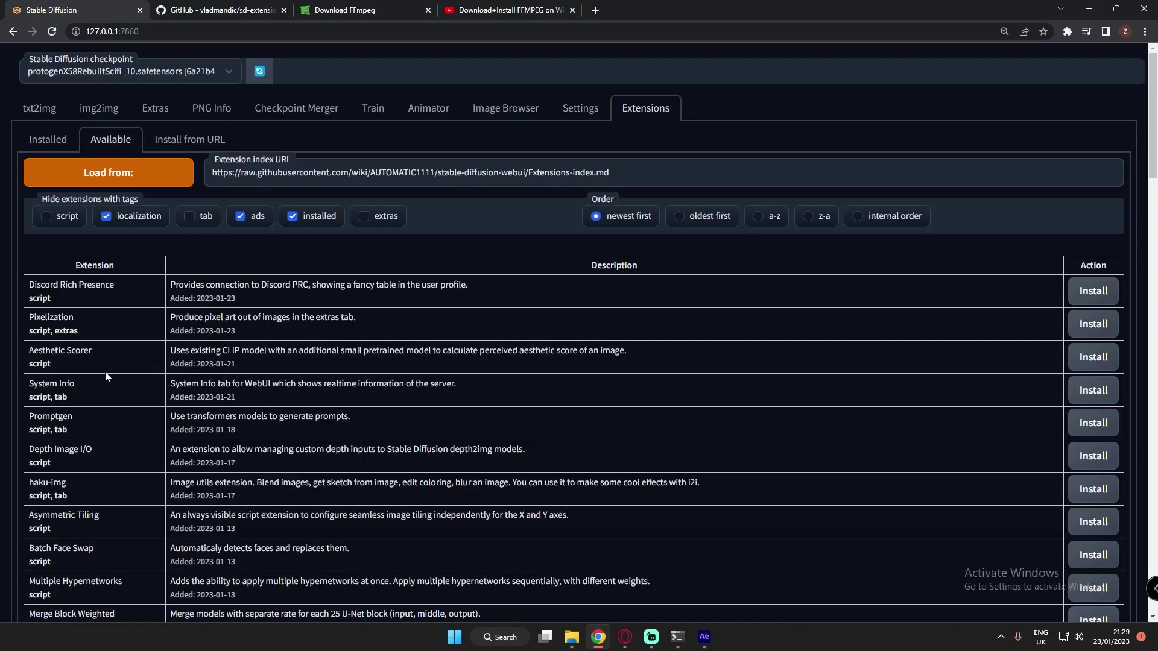
{"action": "left_click", "coordinate": [47, 143]}
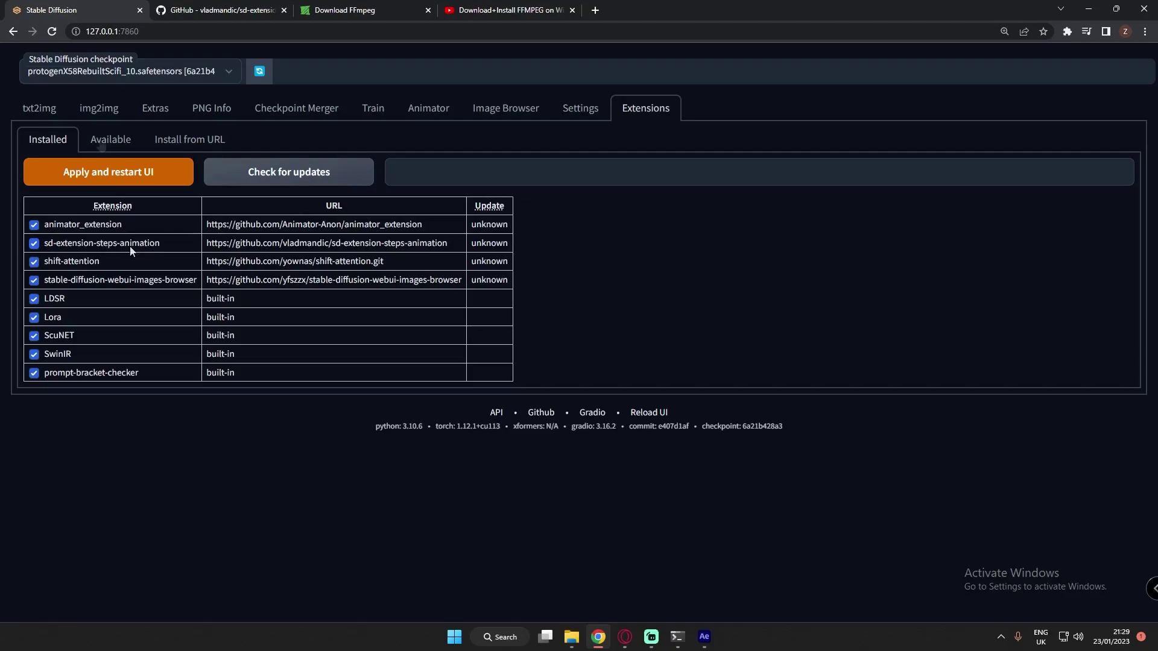
Step: Return to txt2img and collapse the Steps animation section
{"action": "left_click", "coordinate": [40, 108]}
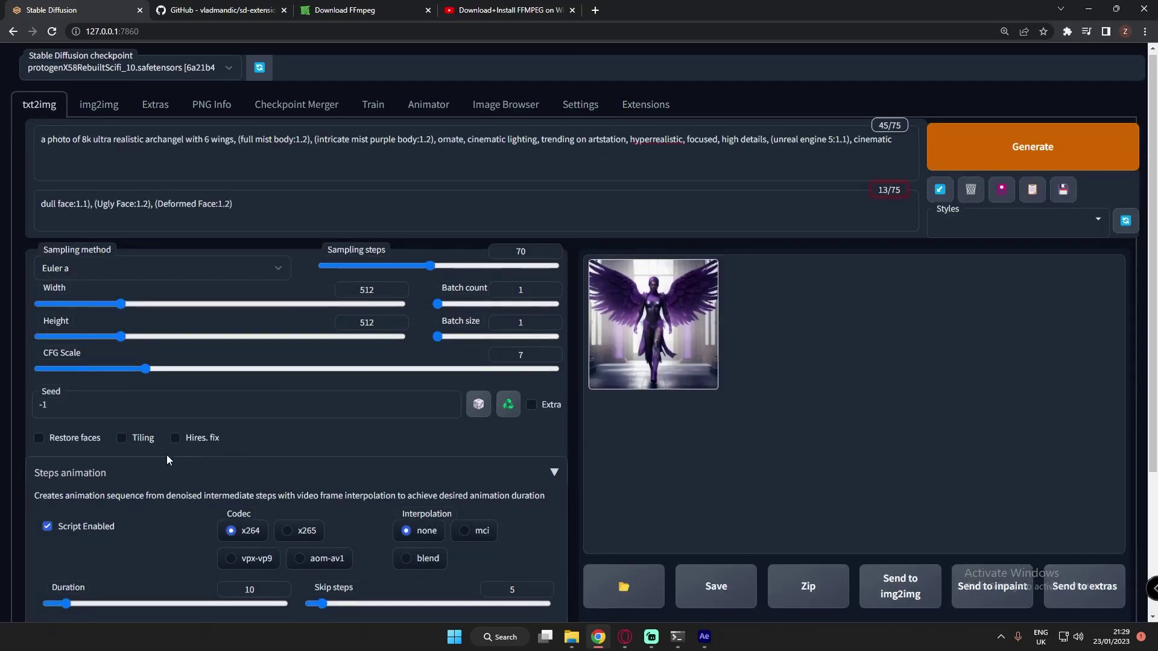
{"action": "scroll", "coordinate": [167, 460], "scroll_direction": "down", "scroll_amount": 2}
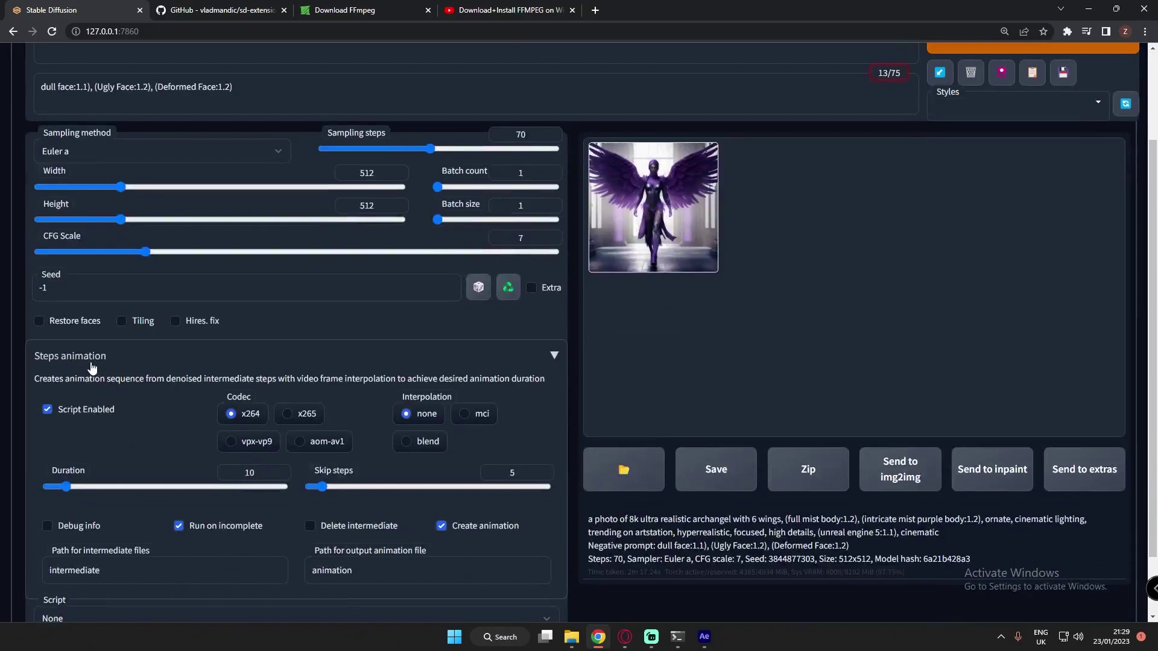
{"action": "left_click", "coordinate": [160, 370]}
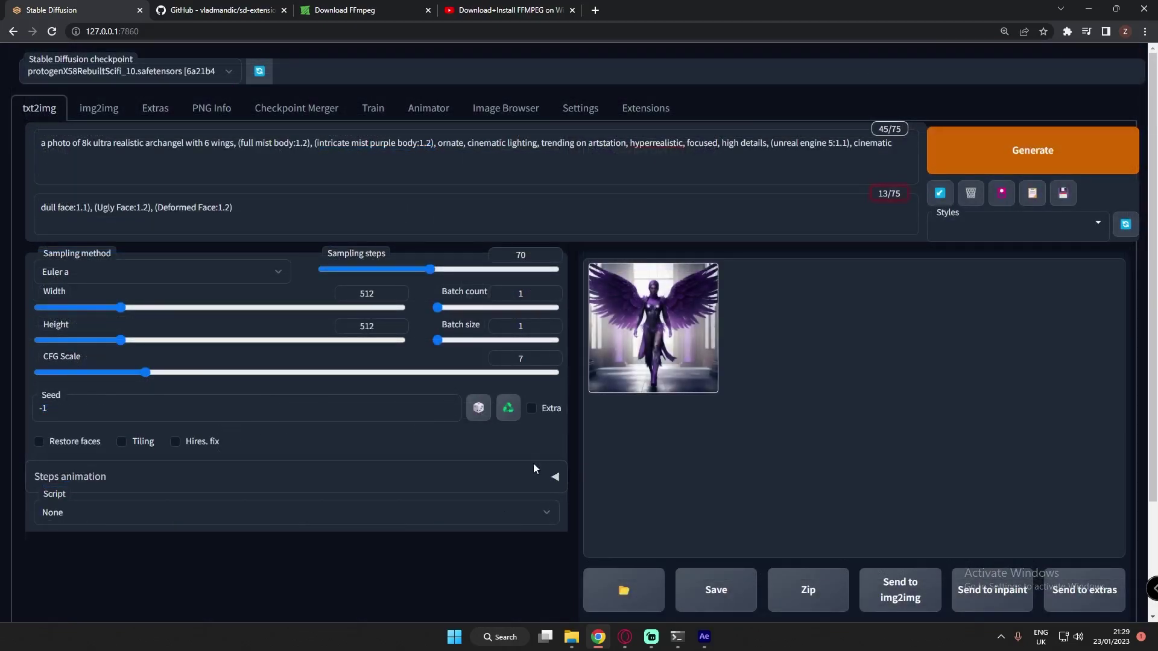
Step: Re-expand Steps animation and bring up the console showing the 'negative' is not recognized errors
{"action": "left_click", "coordinate": [555, 476]}
{"action": "scroll", "coordinate": [109, 459], "scroll_direction": "down", "scroll_amount": 1}
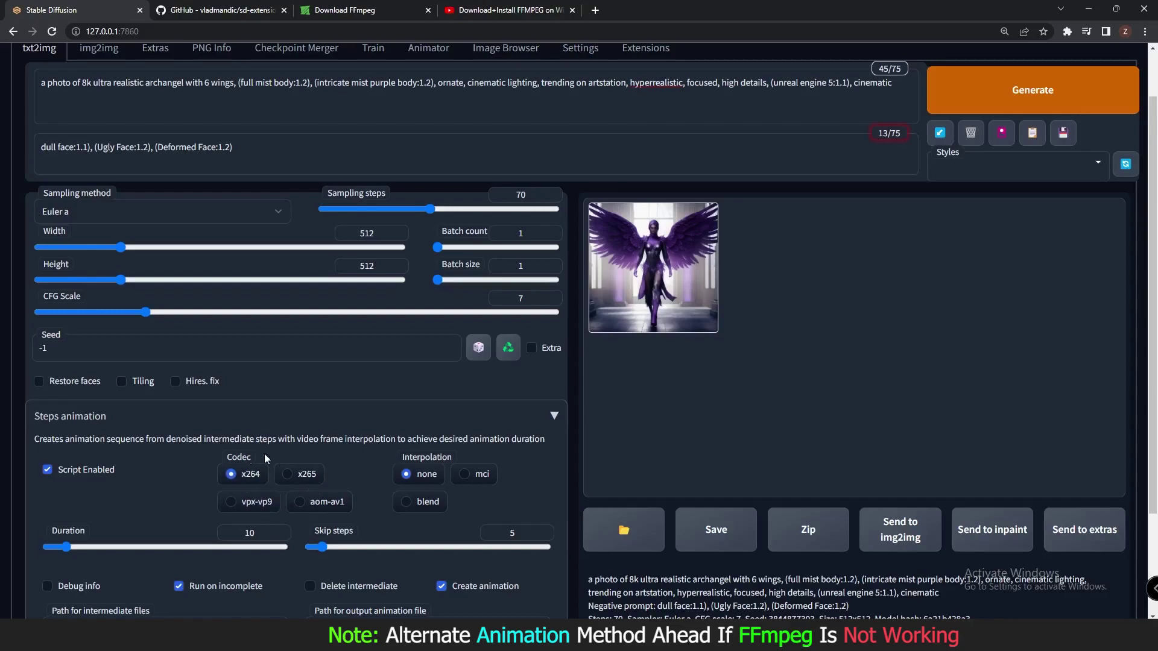
{"action": "key", "text": "alt+Tab"}
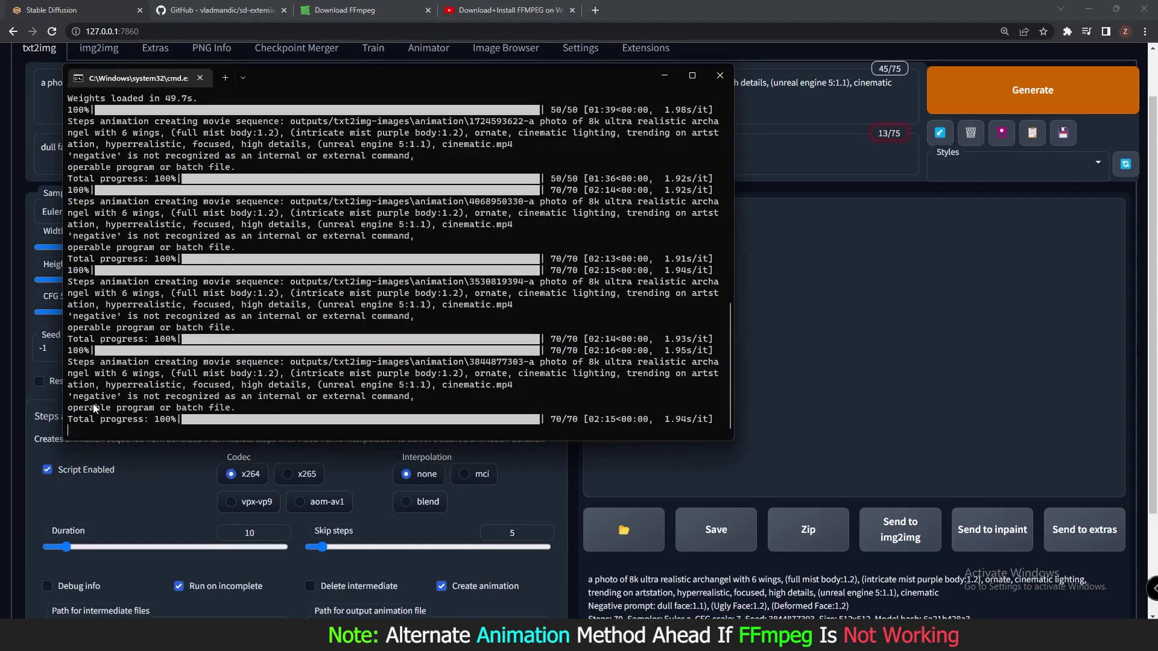
Step: Minimize the cmd.exe console and scroll the txt2img page down to the path fields
{"action": "left_click", "coordinate": [664, 75]}
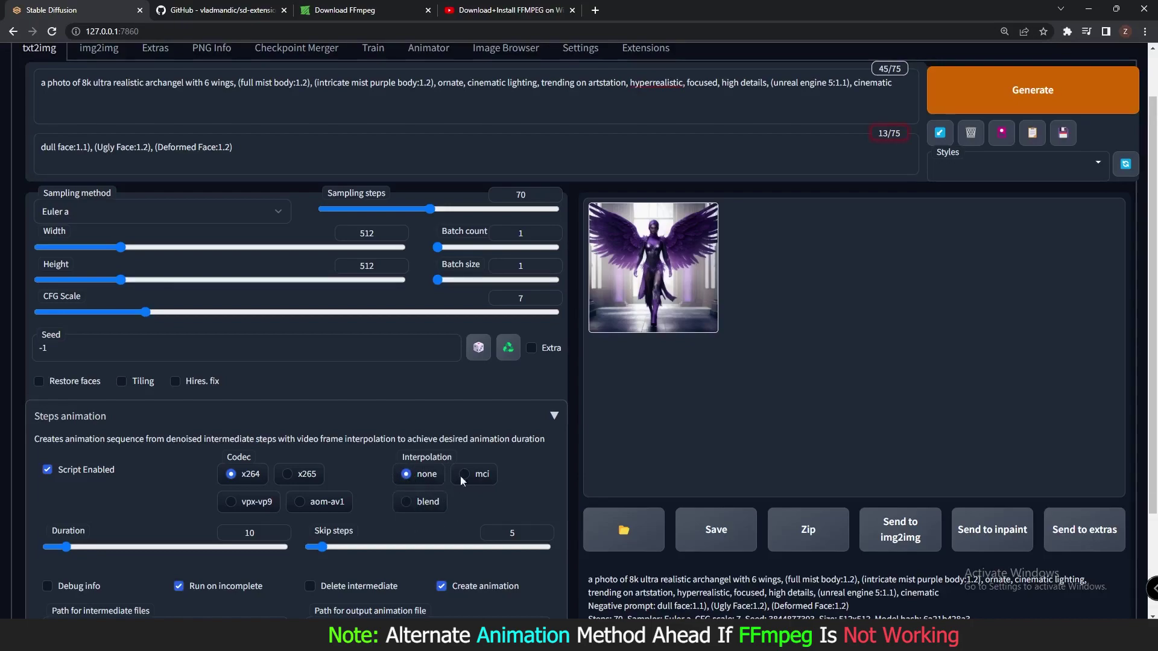
{"action": "scroll", "coordinate": [105, 435], "scroll_direction": "down", "scroll_amount": 2}
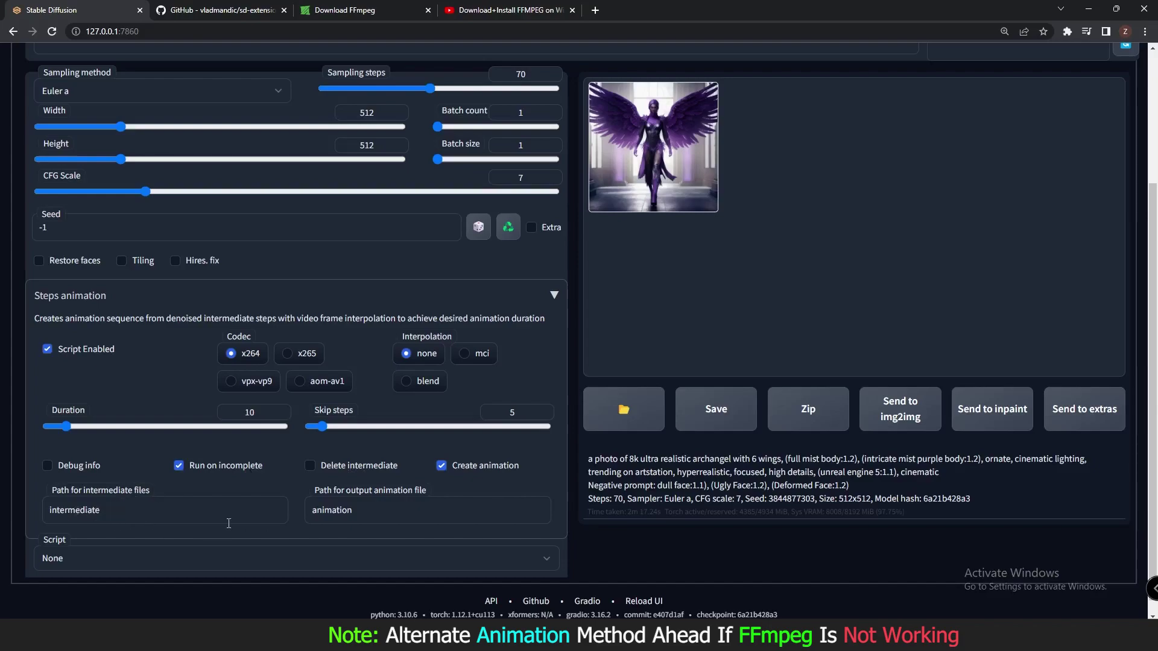
Step: Browse intermediate subfolder 1's 15 step images, then return to the Stable Diffusion browser
{"action": "mouse_move", "coordinate": [594, 638]}
{"action": "left_click", "coordinate": [670, 573]}
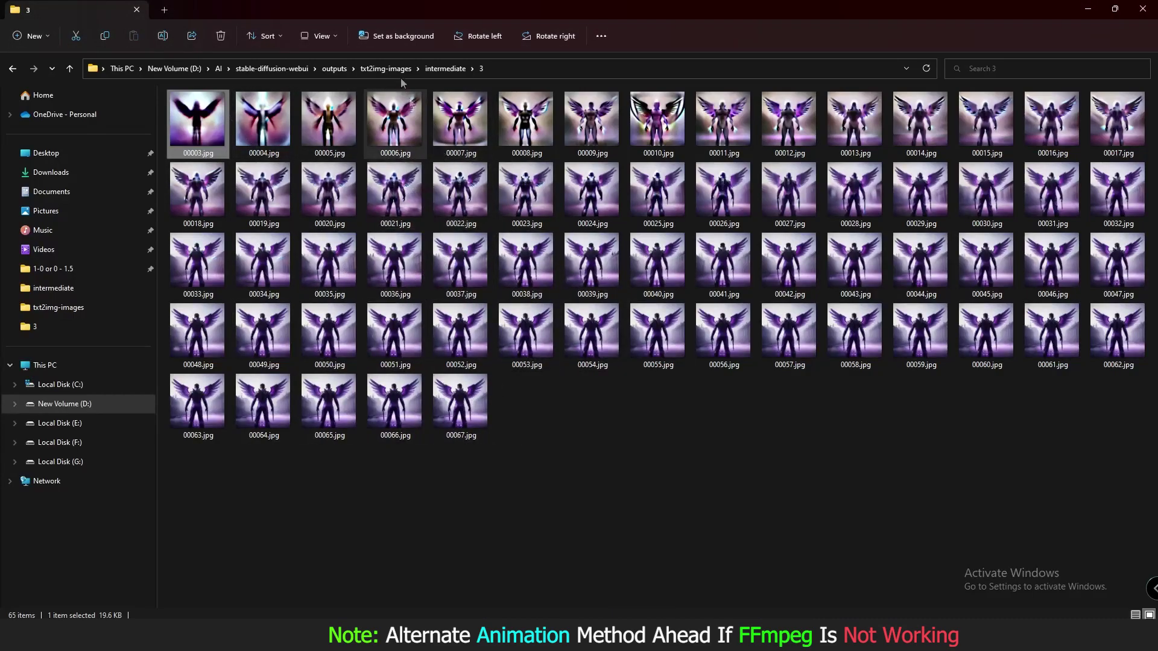
{"action": "left_click", "coordinate": [386, 68]}
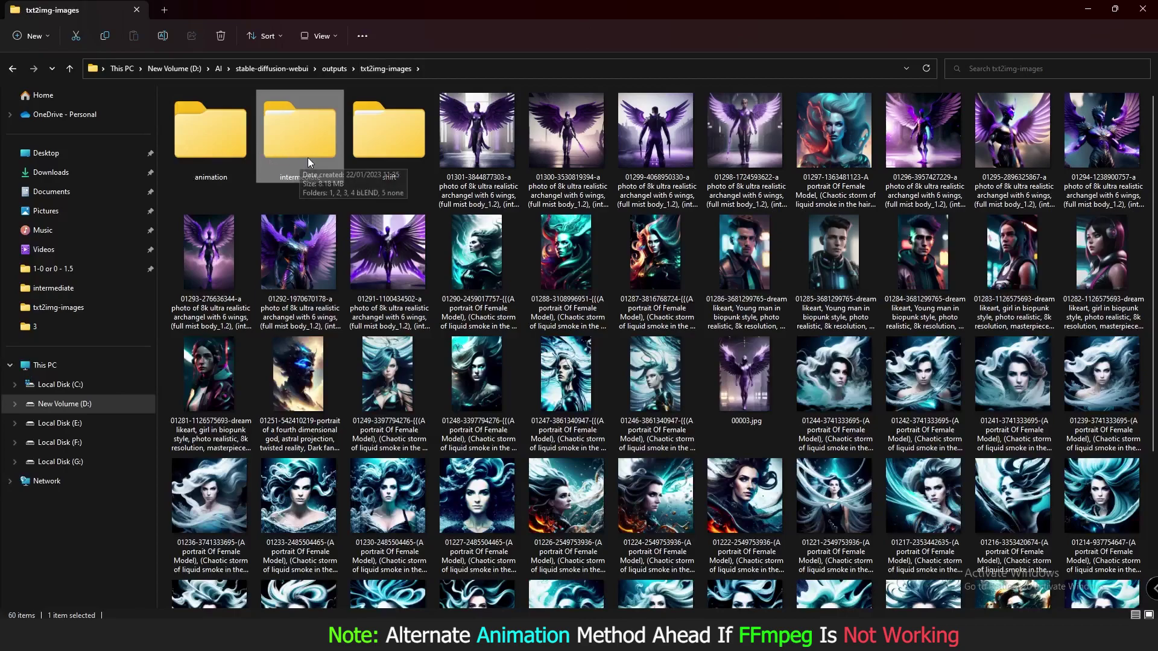
{"action": "double_click", "coordinate": [304, 147]}
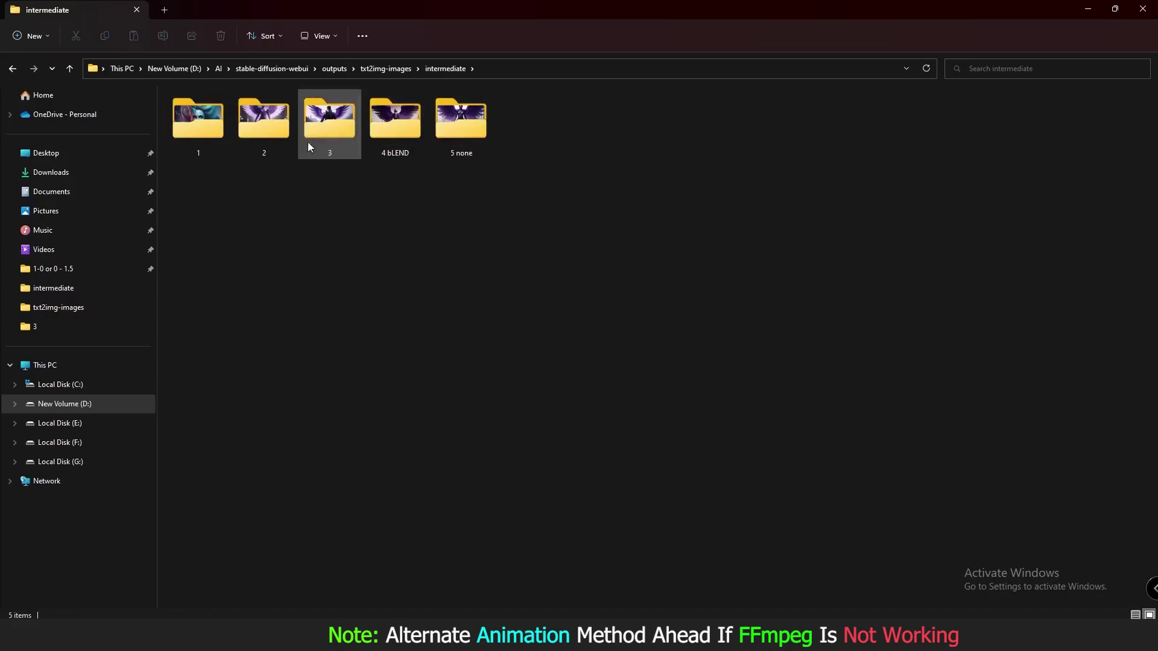
{"action": "left_click", "coordinate": [204, 129]}
{"action": "double_click", "coordinate": [204, 129]}
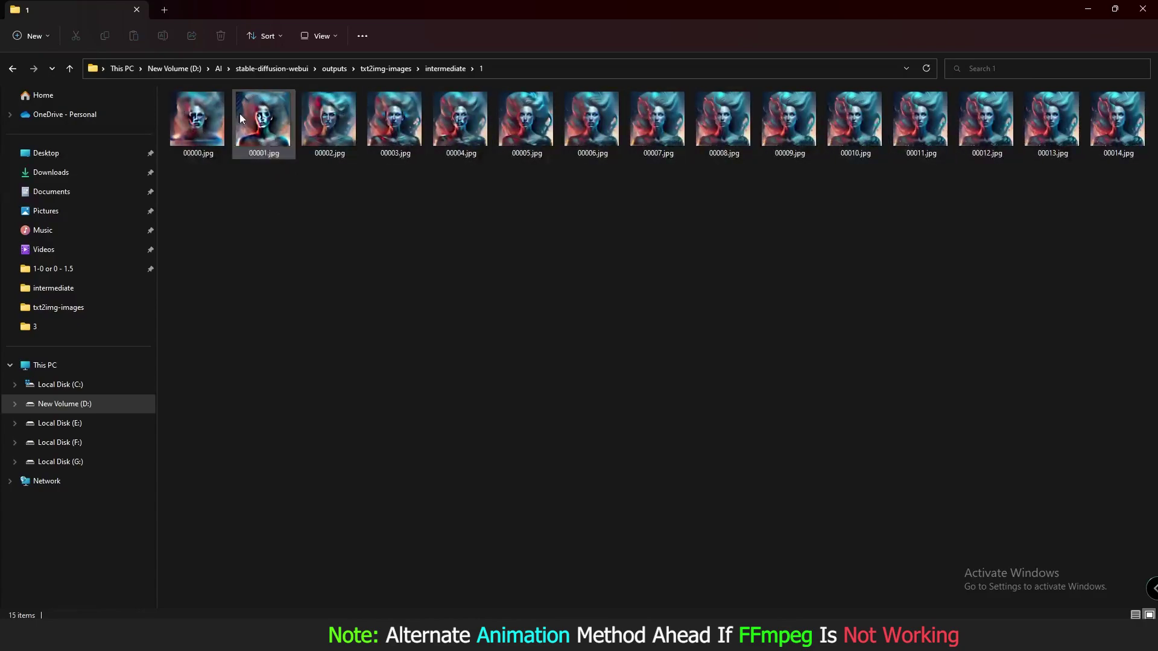
{"action": "left_click", "coordinate": [583, 550]}
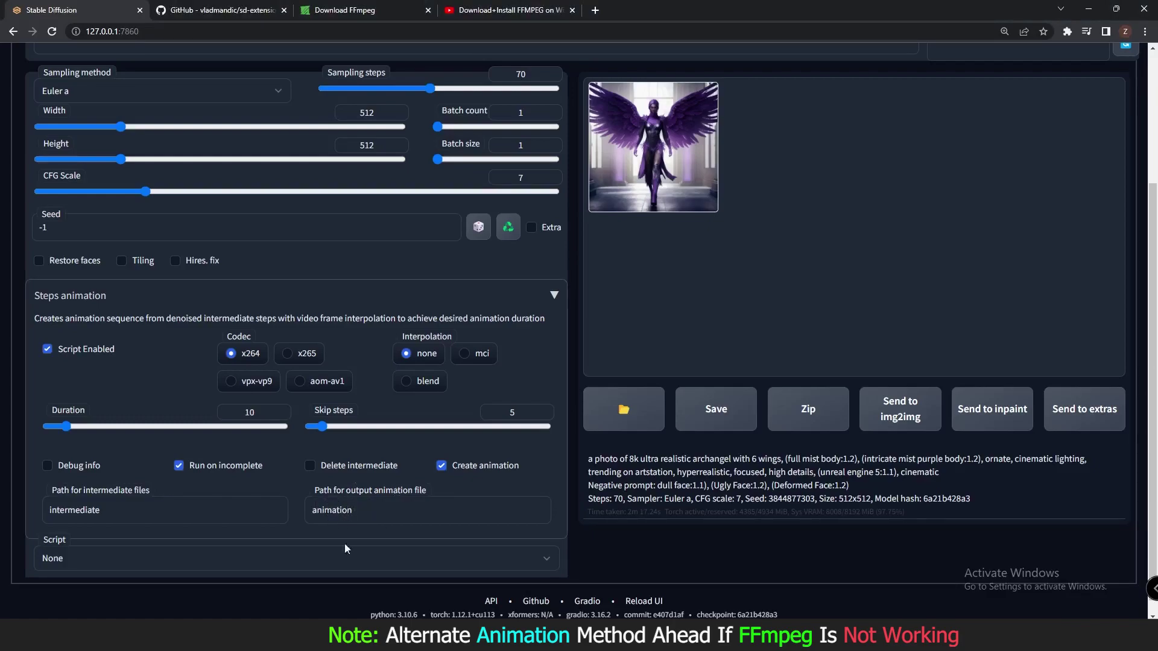
Step: Check the console, then generate a new purple-winged archangel image and view it enlarged
{"action": "key", "text": "alt+Tab"}
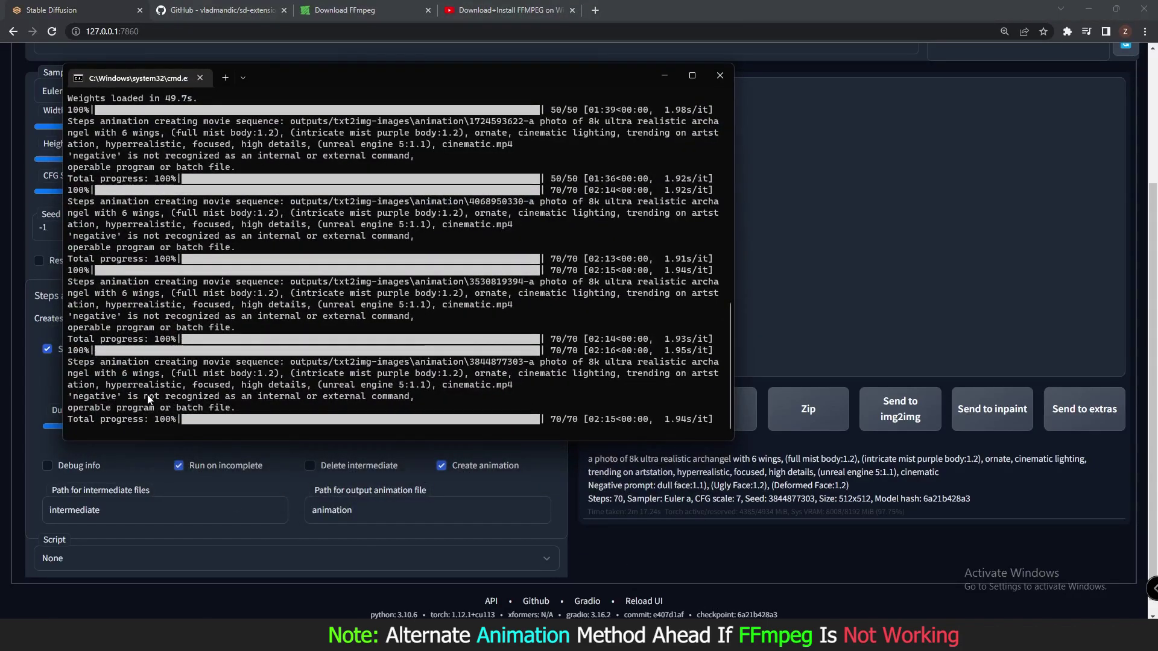
{"action": "key", "text": "alt+Tab"}
{"action": "scroll", "coordinate": [518, 436], "scroll_direction": "up", "scroll_amount": 2}
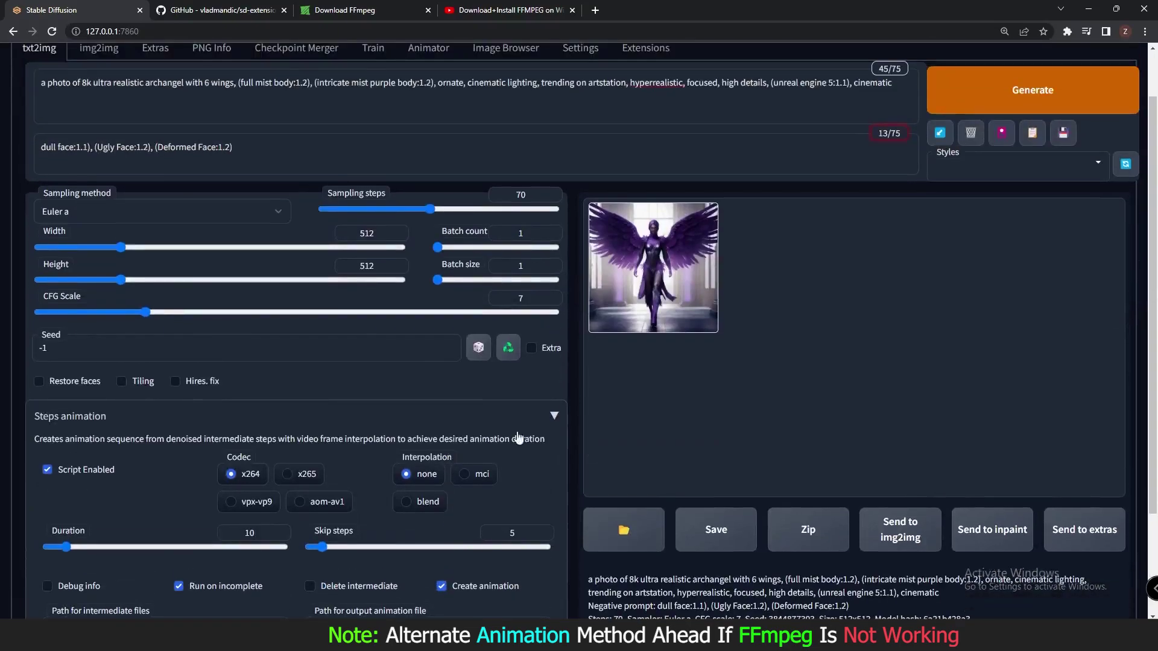
{"action": "scroll", "coordinate": [455, 349], "scroll_direction": "up", "scroll_amount": 1}
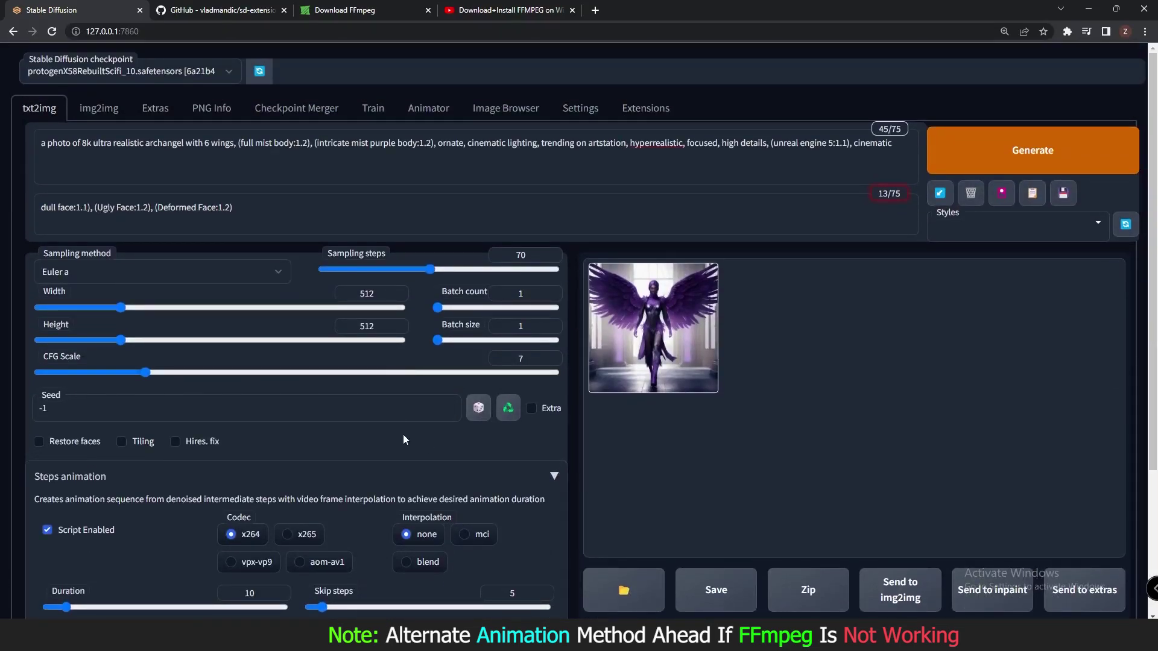
{"action": "left_click", "coordinate": [1033, 150]}
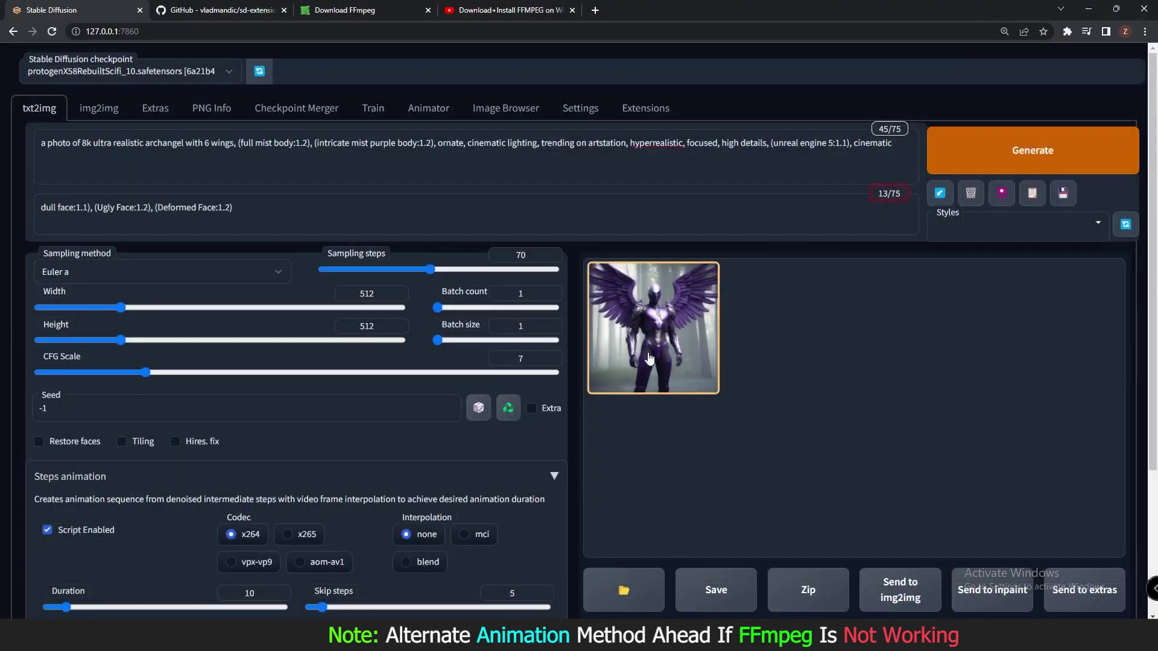
{"action": "left_click", "coordinate": [653, 327]}
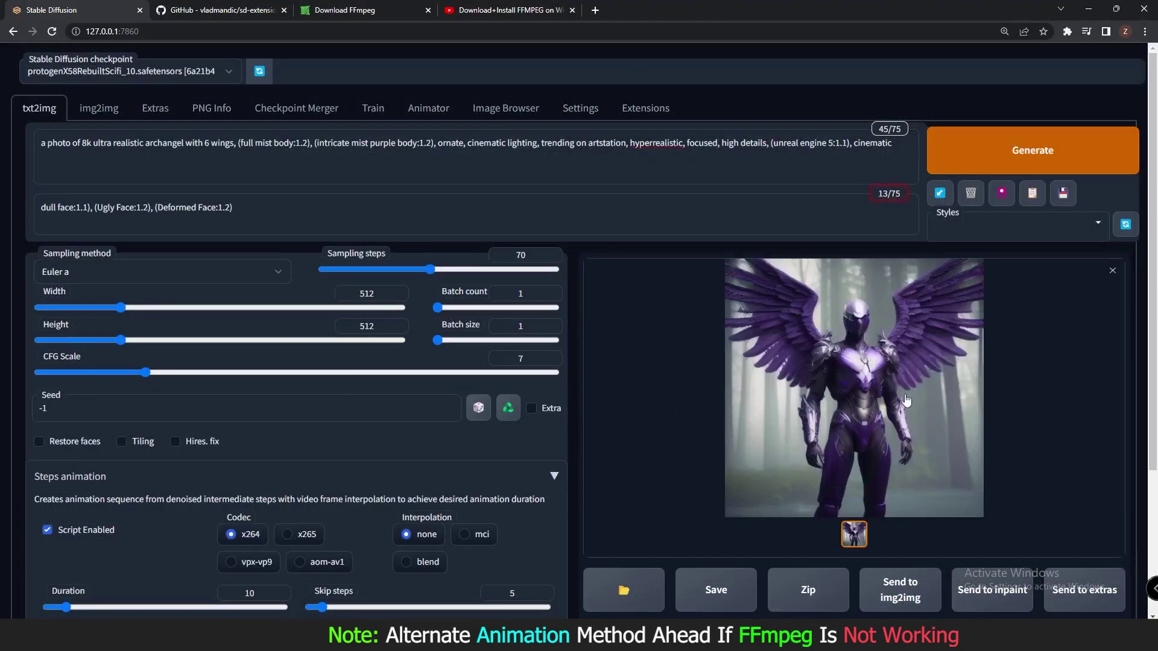
{"action": "scroll", "coordinate": [906, 400], "scroll_direction": "down", "scroll_amount": 3}
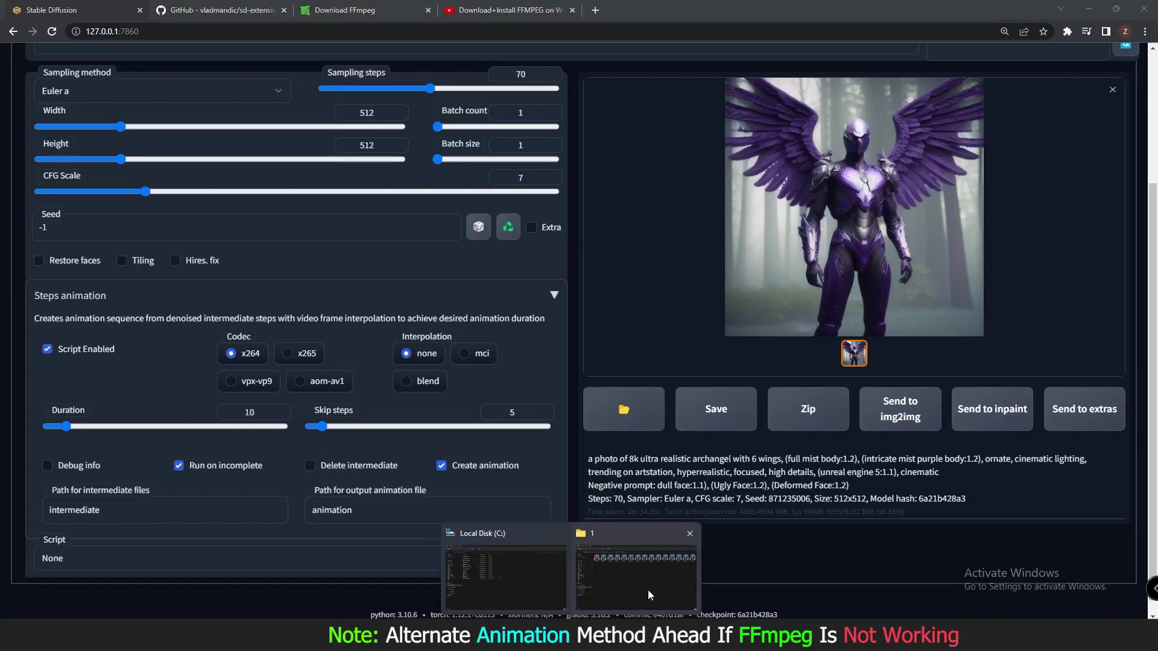
Step: Step through the new run's intermediate frames from 00004.jpg to 00038.jpg in the photo viewer
{"action": "left_click", "coordinate": [645, 591]}
{"action": "left_click", "coordinate": [436, 70]}
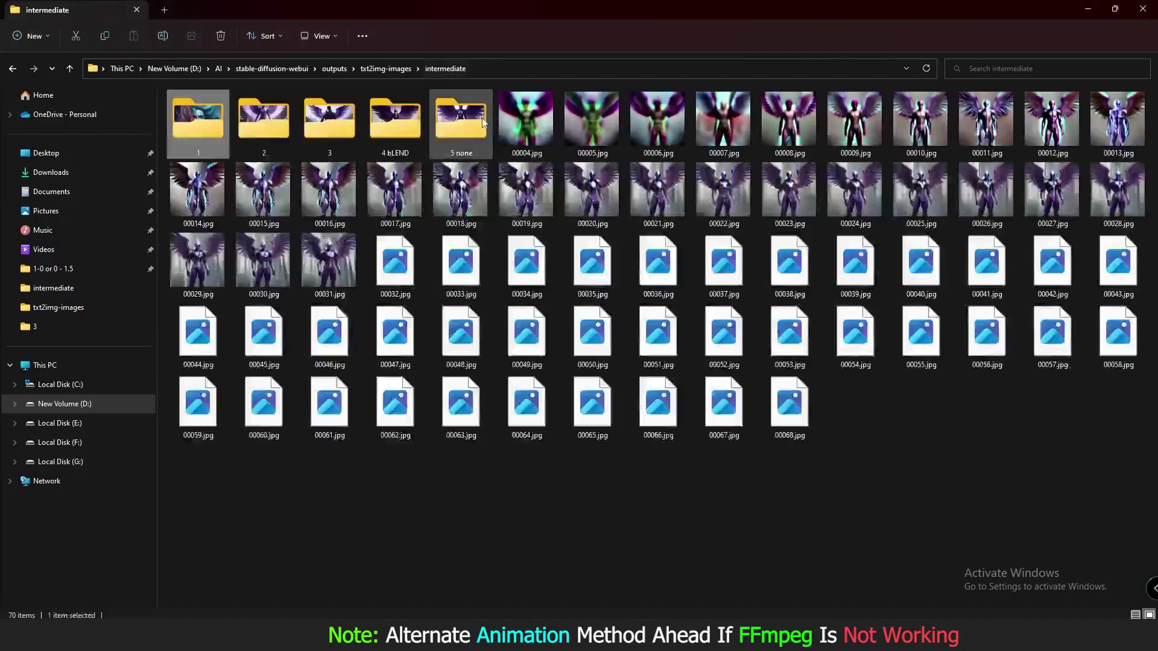
{"action": "double_click", "coordinate": [535, 125]}
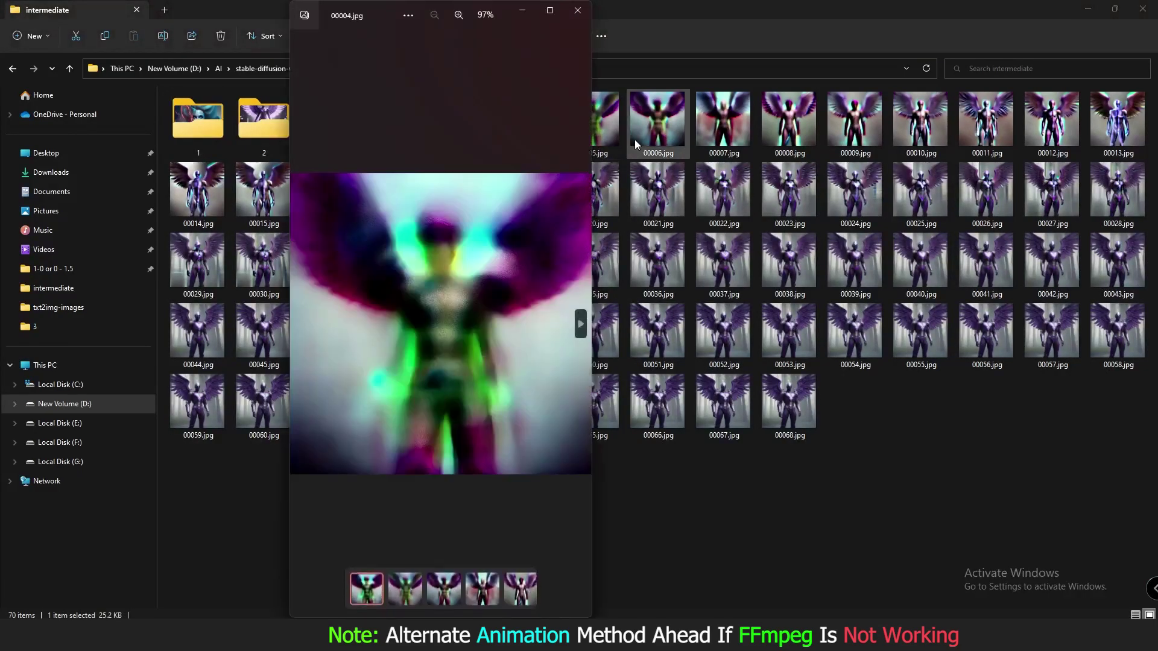
{"action": "key", "text": "Right"}
{"action": "key", "text": "Right"}
{"action": "key", "text": "Right"}
{"action": "key", "text": "Right"}
{"action": "key", "text": "Right"}
{"action": "key", "text": "Right"}
{"action": "key", "text": "Right"}
{"action": "key", "text": "Right"}
{"action": "key", "text": "Right"}
{"action": "key", "text": "Right"}
{"action": "key", "text": "Right"}
{"action": "key", "text": "Right"}
{"action": "key", "text": "Right"}
{"action": "key", "text": "Right"}
{"action": "key", "text": "Right"}
{"action": "key", "text": "Right"}
{"action": "key", "text": "Right"}
{"action": "key", "text": "Right"}
{"action": "key", "text": "Right"}
{"action": "key", "text": "Right"}
{"action": "key", "text": "Right"}
{"action": "key", "text": "Right"}
{"action": "key", "text": "Right"}
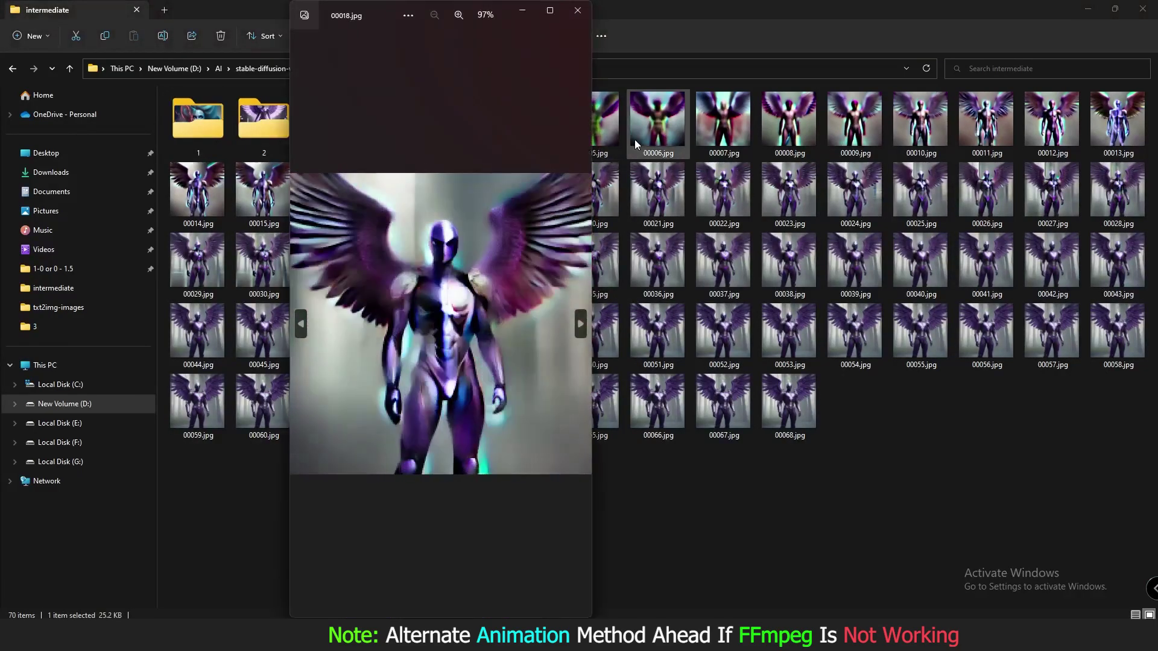
{"action": "key", "text": "Right"}
{"action": "key", "text": "Right"}
{"action": "key", "text": "Right"}
{"action": "key", "text": "Right"}
{"action": "key", "text": "Right"}
{"action": "key", "text": "Right"}
{"action": "key", "text": "Right"}
{"action": "key", "text": "Right"}
{"action": "key", "text": "Right"}
{"action": "key", "text": "Right"}
{"action": "key", "text": "Right"}
{"action": "key", "text": "Right"}
{"action": "key", "text": "Right"}
{"action": "key", "text": "Right"}
{"action": "key", "text": "Right"}
{"action": "key", "text": "Right"}
{"action": "key", "text": "Right"}
{"action": "key", "text": "Right"}
{"action": "key", "text": "Right"}
{"action": "key", "text": "Right"}
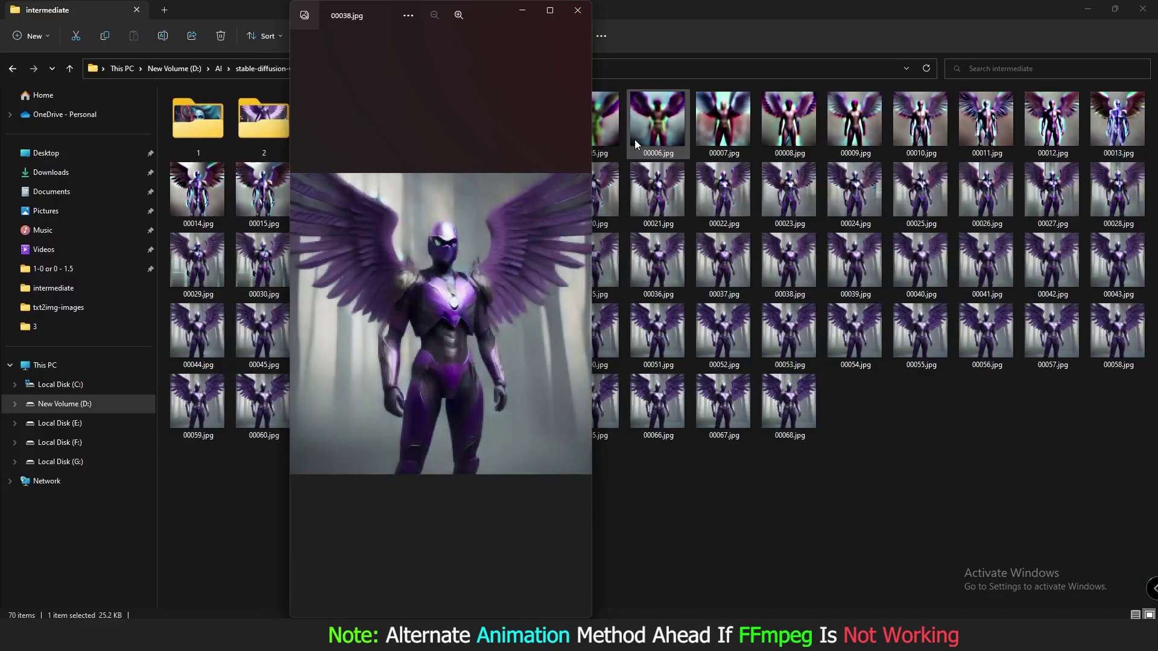
{"action": "key", "text": "Right"}
{"action": "key", "text": "Right"}
{"action": "key", "text": "Right"}
{"action": "key", "text": "Right"}
{"action": "key", "text": "Right"}
{"action": "key", "text": "Right"}
{"action": "key", "text": "Right"}
{"action": "key", "text": "Right"}
{"action": "key", "text": "Right"}
{"action": "key", "text": "Right"}
{"action": "key", "text": "Right"}
{"action": "key", "text": "Right"}
{"action": "key", "text": "Right"}
{"action": "key", "text": "Right"}
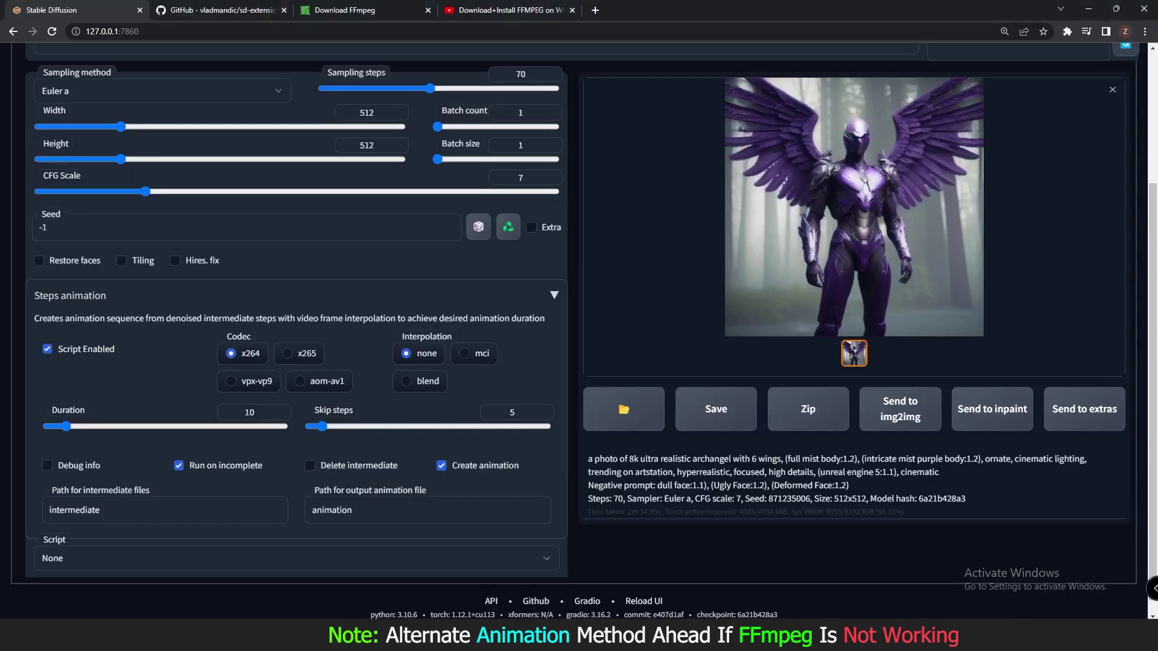
Step: Review the failed movie log in the console, minimize it, and show the Download FFmpeg page
{"action": "left_click", "coordinate": [570, 540]}
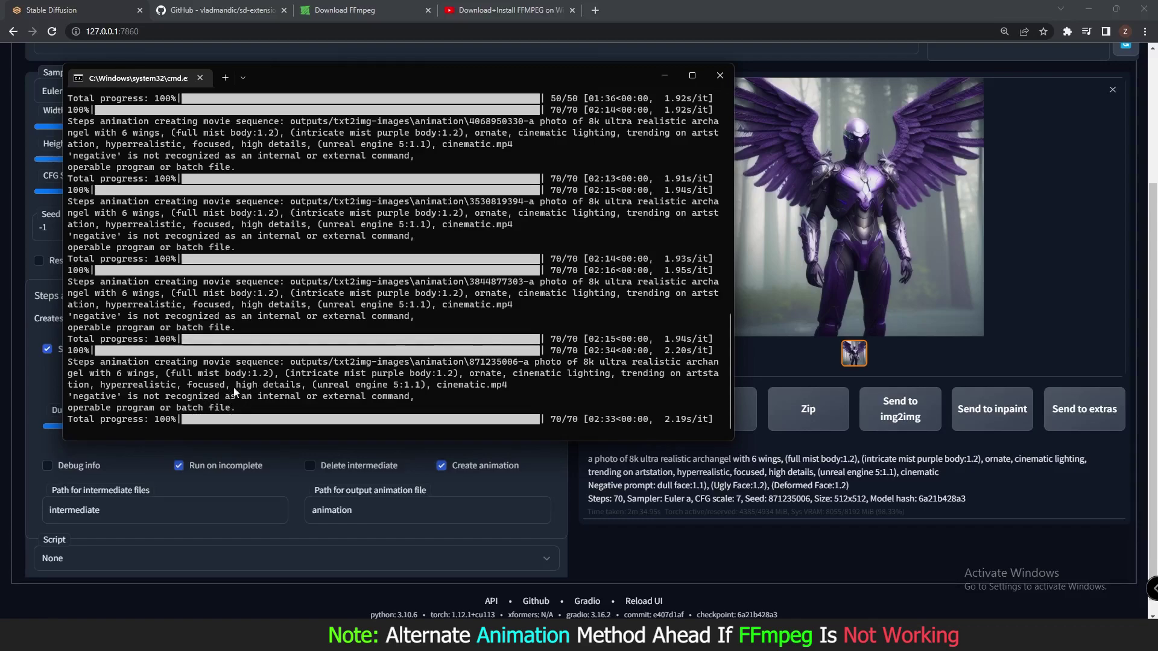
{"action": "left_click", "coordinate": [673, 74]}
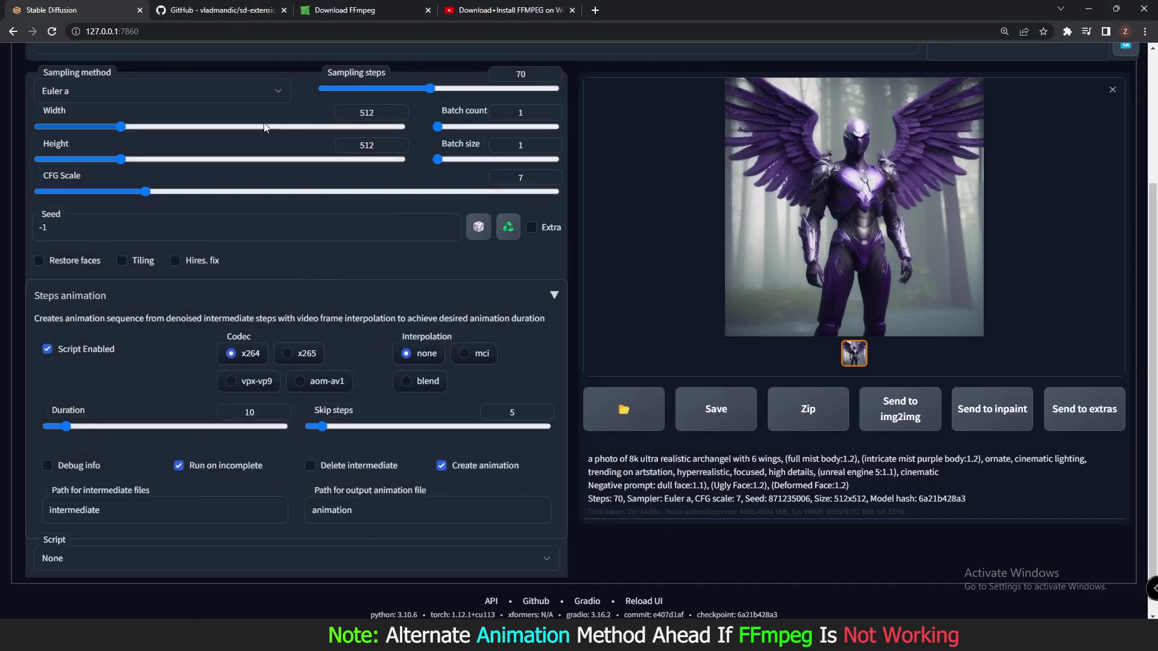
{"action": "left_click", "coordinate": [359, 4]}
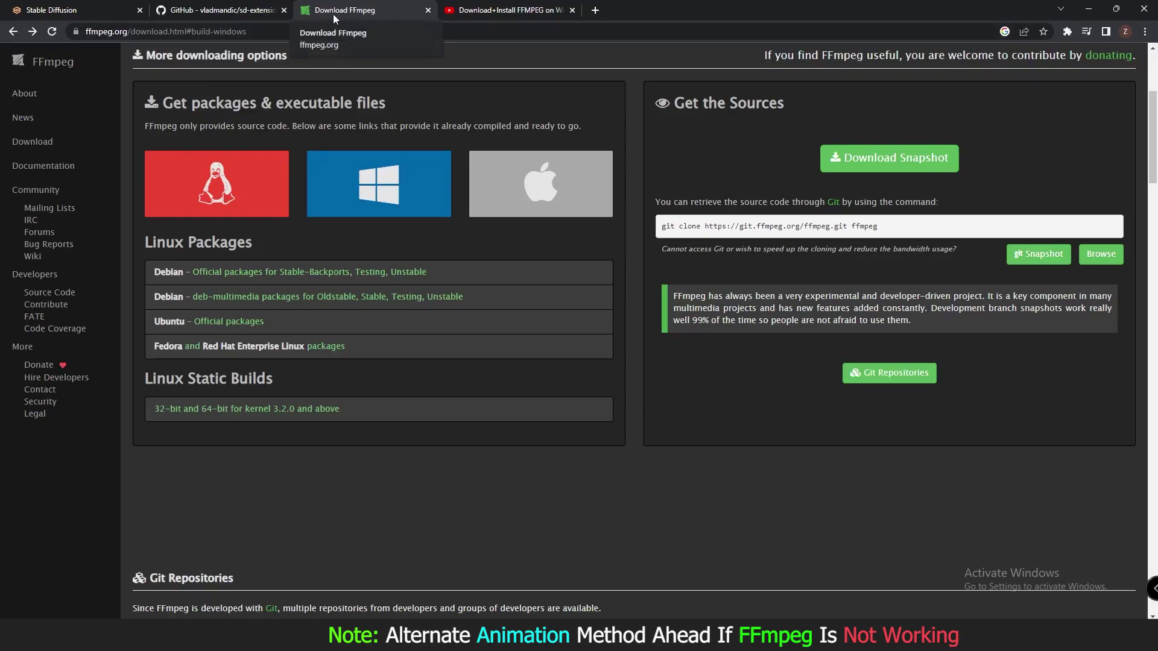
Step: Follow ffmpeg.org's Windows link to the gyan.dev CODEX FFMPEG builds page
{"action": "mouse_move", "coordinate": [378, 199]}
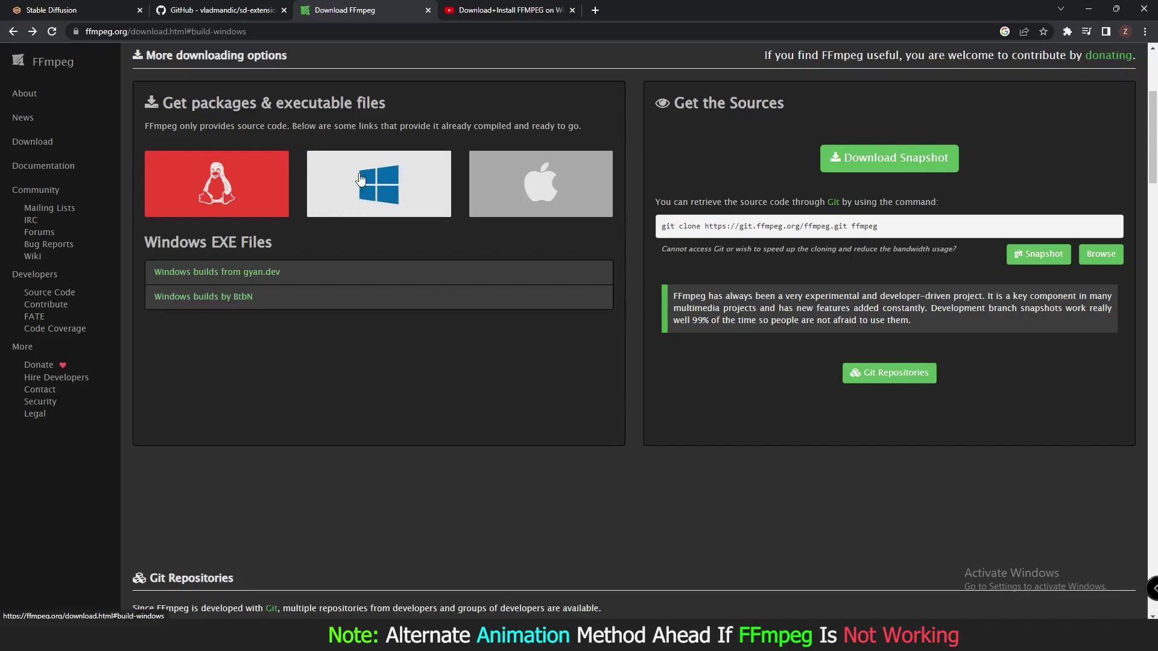
{"action": "mouse_move", "coordinate": [268, 196]}
{"action": "left_click", "coordinate": [214, 272]}
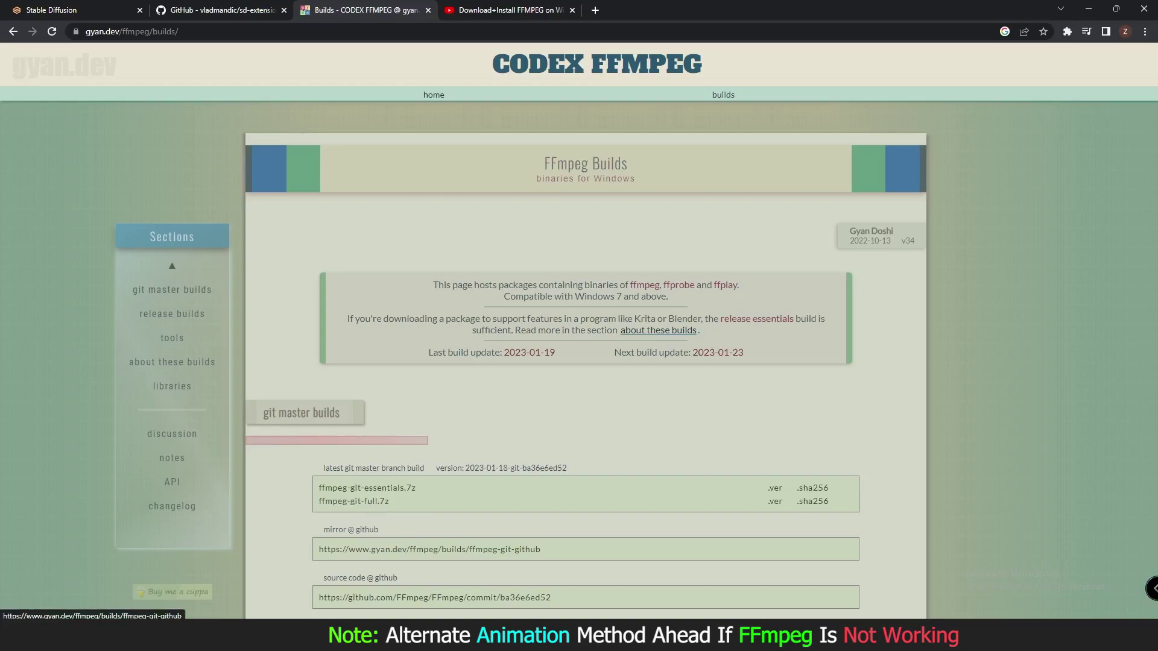
Step: Extract the ffmpeg .7z in Softwares into its own full_build folder, then open Local Disk (C:)
{"action": "left_click", "coordinate": [471, 578]}
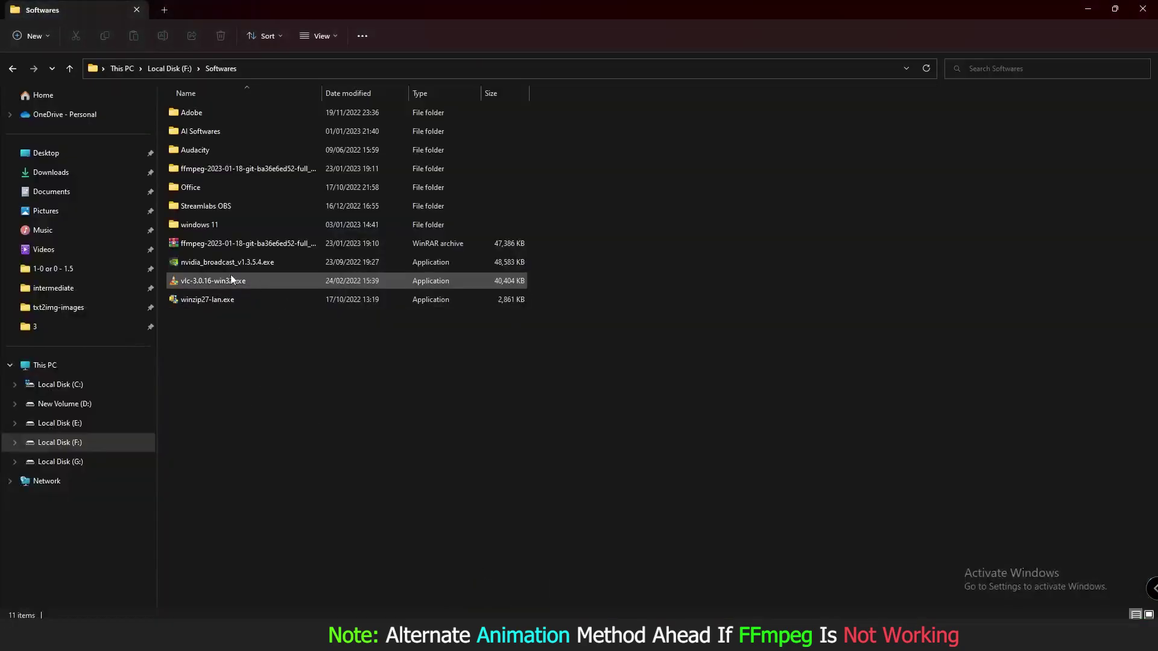
{"action": "right_click", "coordinate": [220, 245]}
{"action": "left_click", "coordinate": [276, 404]}
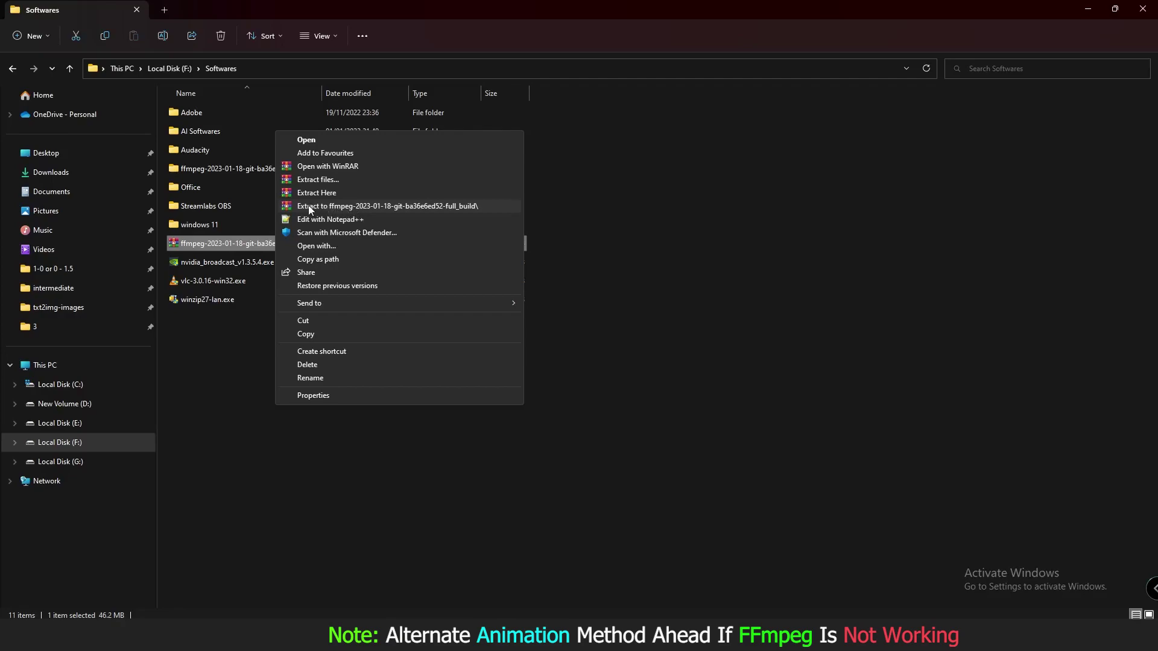
{"action": "left_click", "coordinate": [326, 208]}
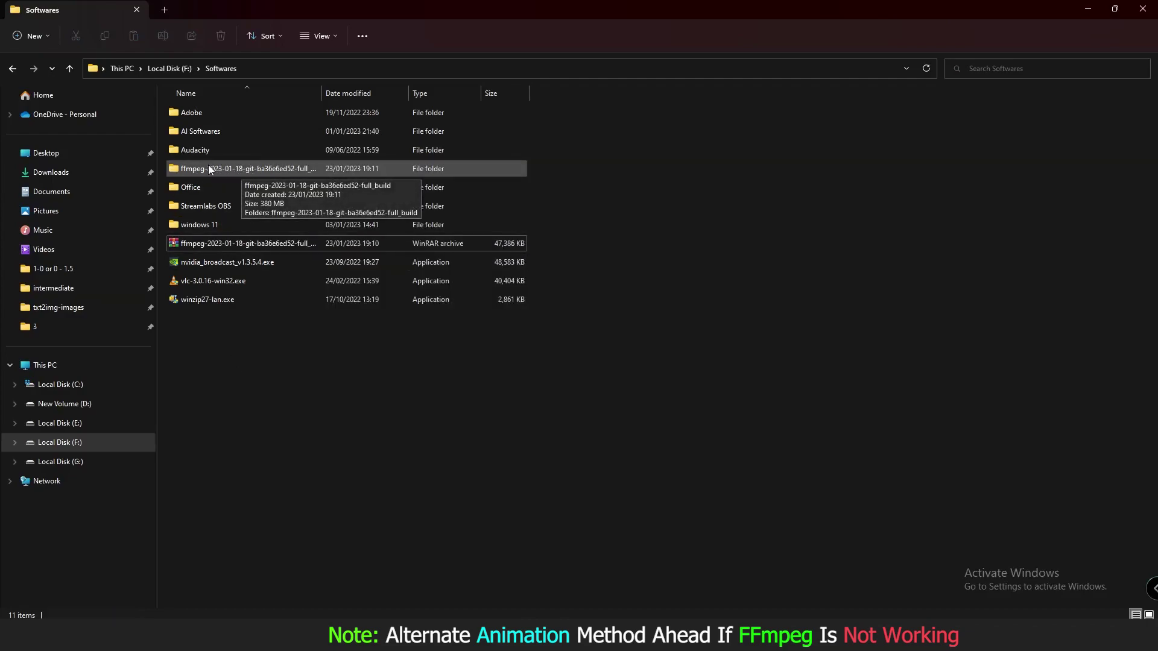
{"action": "left_click", "coordinate": [68, 387]}
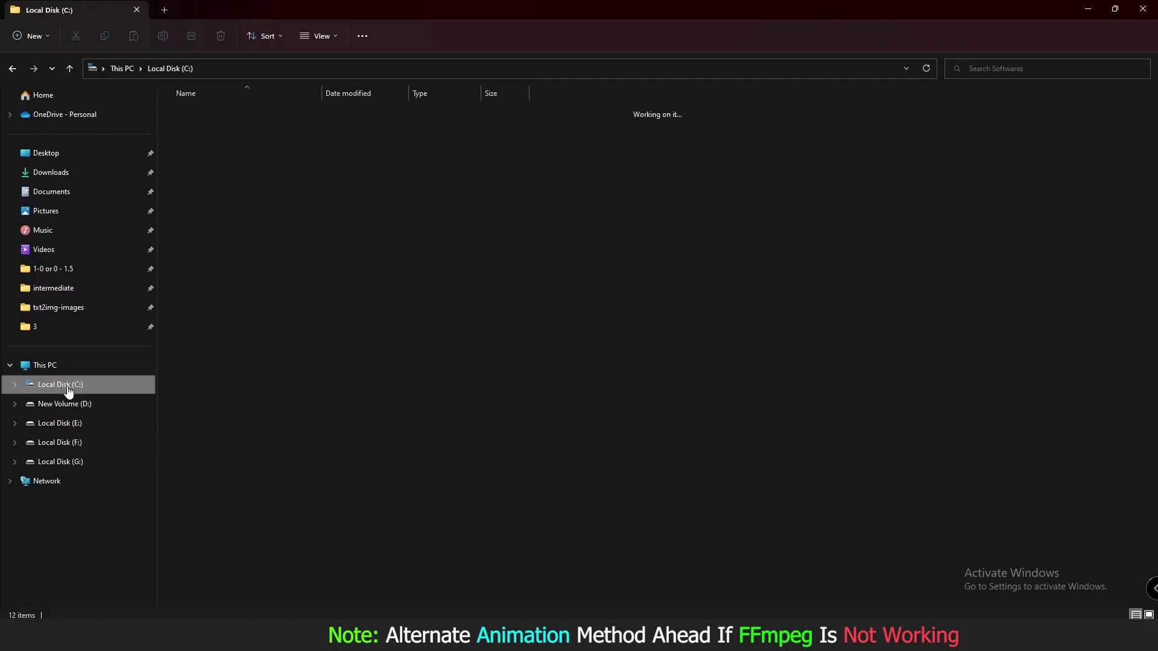
Step: Skip creating a new folder on Local Disk (C:), select the existing PATH_programs folder, and return to Softwares
{"action": "right_click", "coordinate": [248, 392]}
{"action": "mouse_move", "coordinate": [320, 486]}
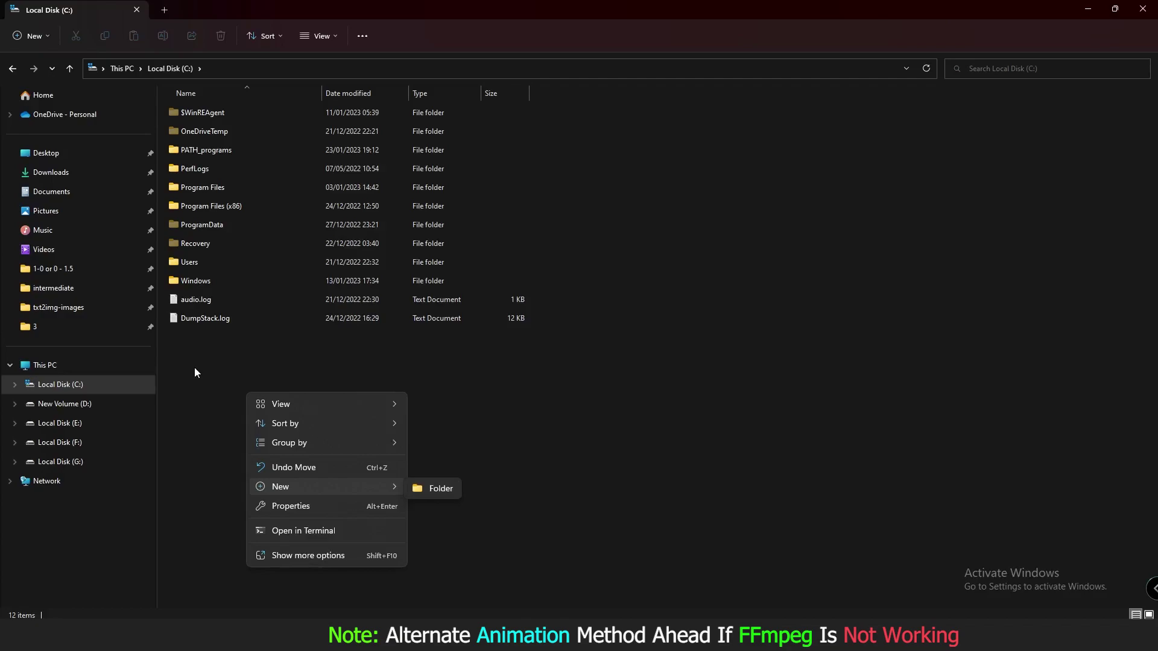
{"action": "left_click", "coordinate": [205, 151]}
{"action": "left_click", "coordinate": [205, 151]}
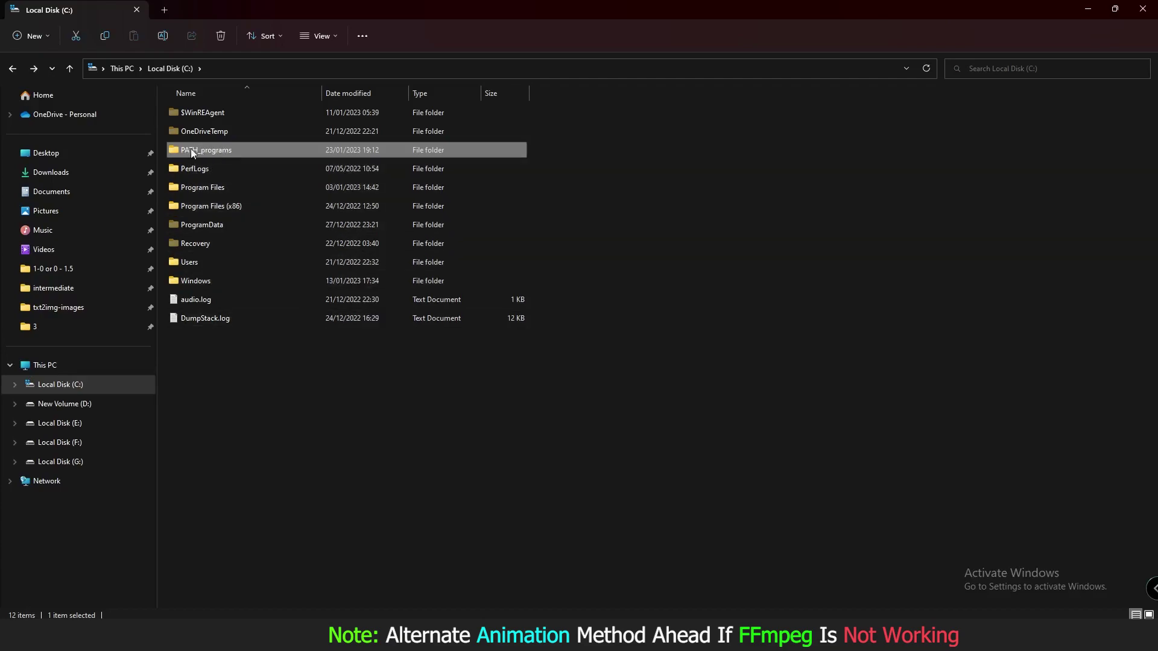
{"action": "key", "text": "alt+Tab"}
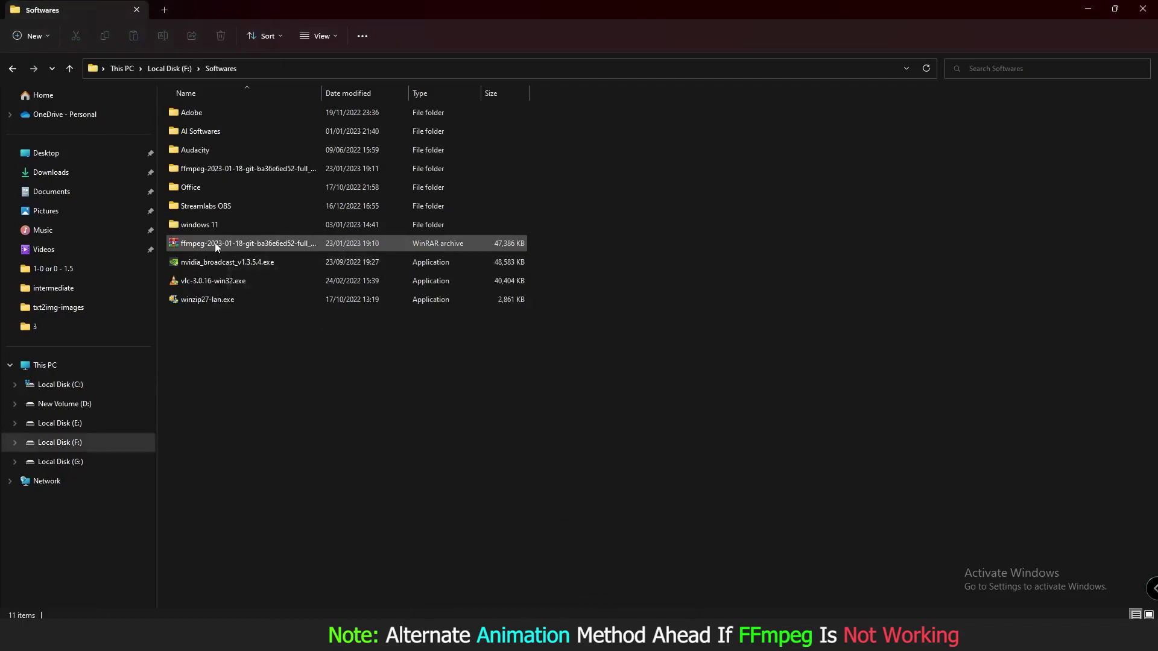
Step: Open the ffmpeg archive in WinRAR and select the three executables in its bin folder
{"action": "right_click", "coordinate": [209, 244]}
{"action": "left_click", "coordinate": [244, 283]}
{"action": "left_click", "coordinate": [96, 171]}
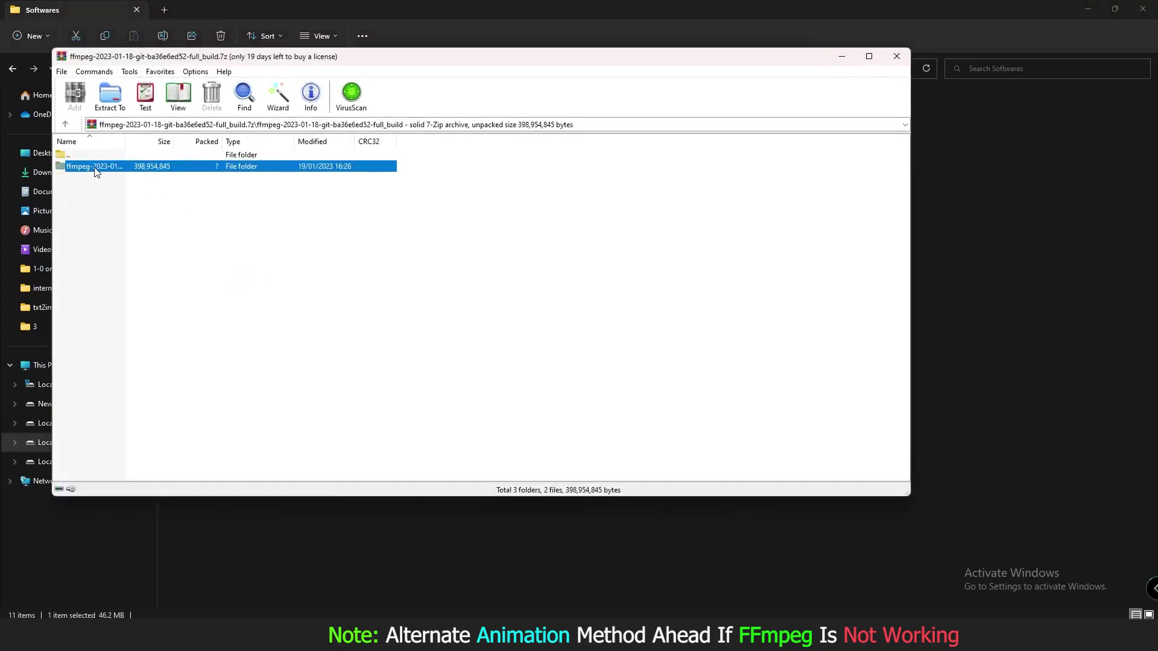
{"action": "double_click", "coordinate": [95, 169]}
{"action": "double_click", "coordinate": [69, 169]}
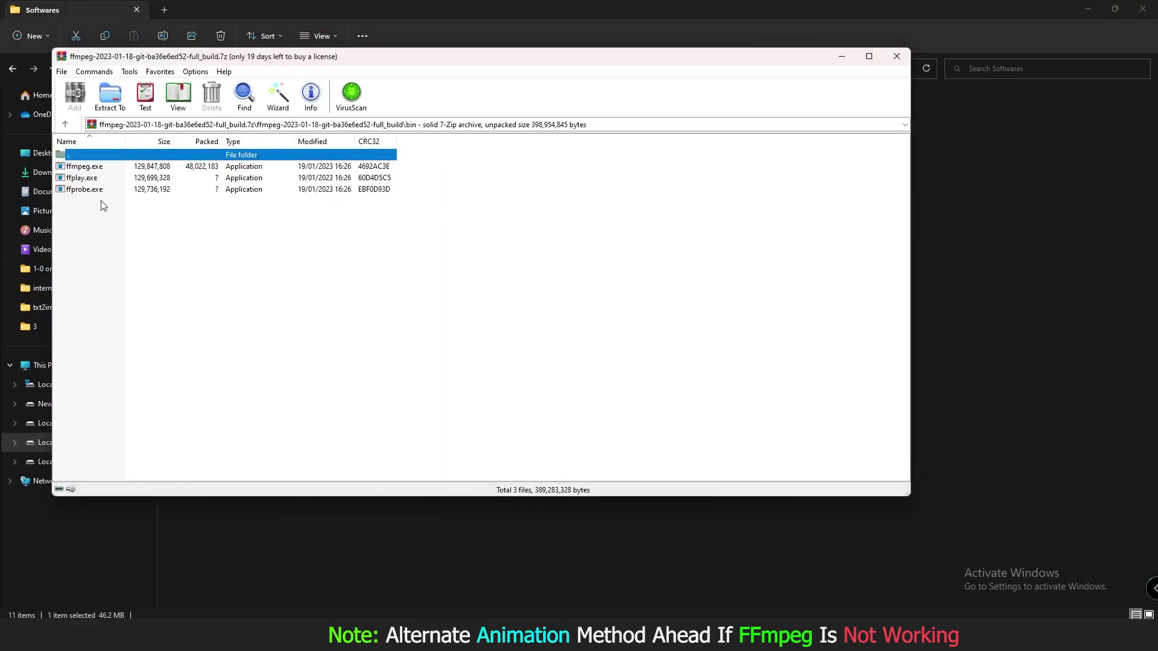
{"action": "left_click_drag", "start_coordinate": [108, 220], "coordinate": [76, 181]}
Step: Extract ffmpeg.exe, ffplay.exe and ffprobe.exe into C:\PATH_programs and open that folder
{"action": "left_click", "coordinate": [110, 97]}
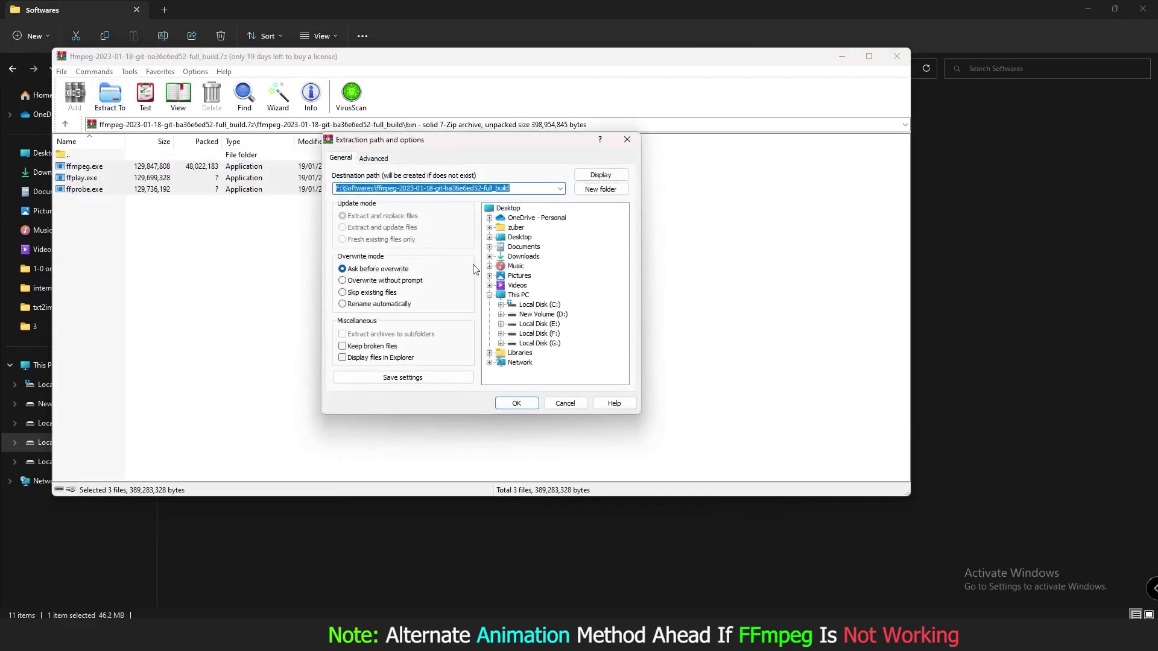
{"action": "double_click", "coordinate": [538, 305]}
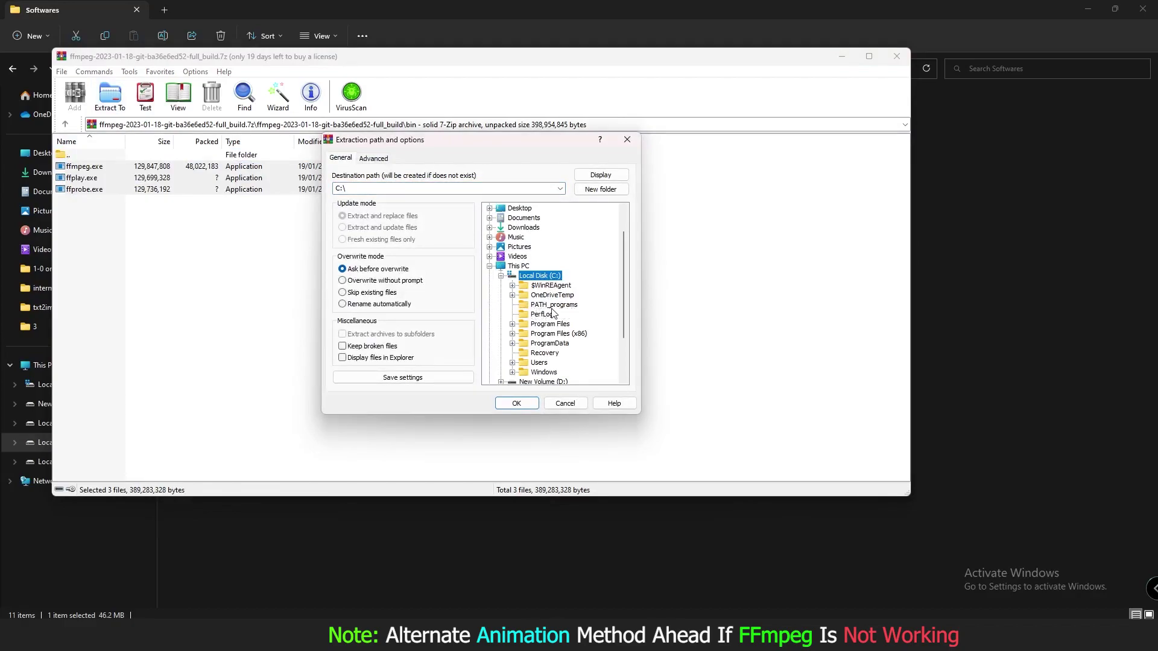
{"action": "left_click", "coordinate": [558, 305]}
{"action": "left_click", "coordinate": [517, 403]}
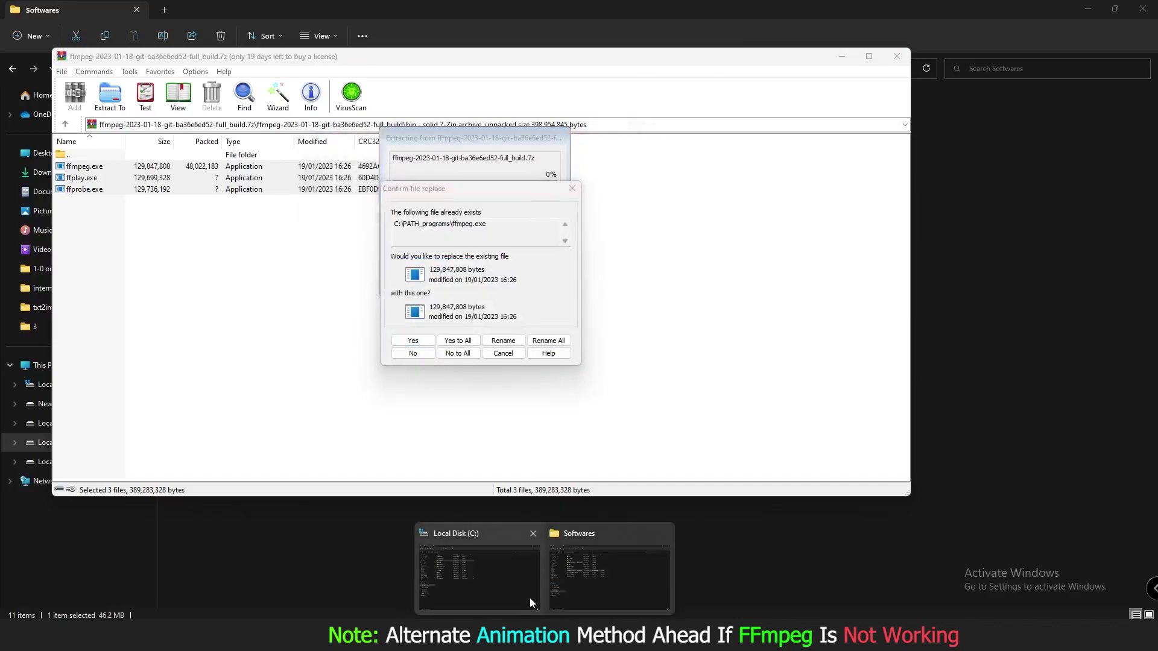
{"action": "left_click", "coordinate": [473, 564]}
{"action": "double_click", "coordinate": [204, 150]}
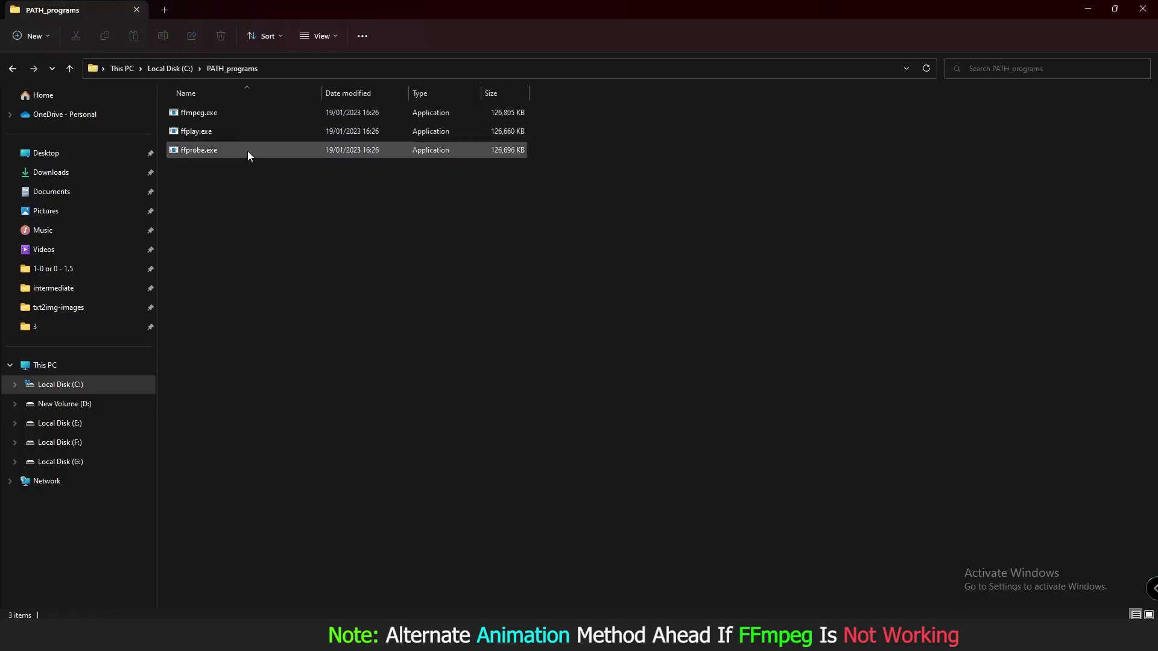
Step: Reveal the C:\PATH_programs address and make sure it is an entry in the user Path variable, then confirm with OK
{"action": "left_click", "coordinate": [277, 69]}
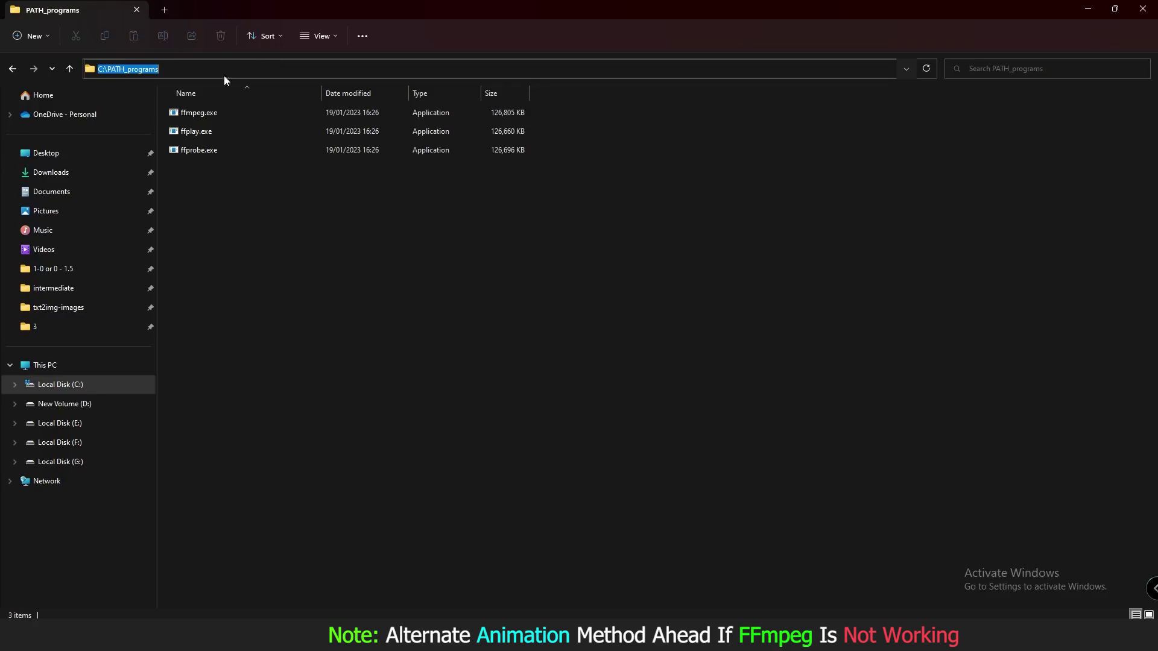
{"action": "key", "text": "super+s"}
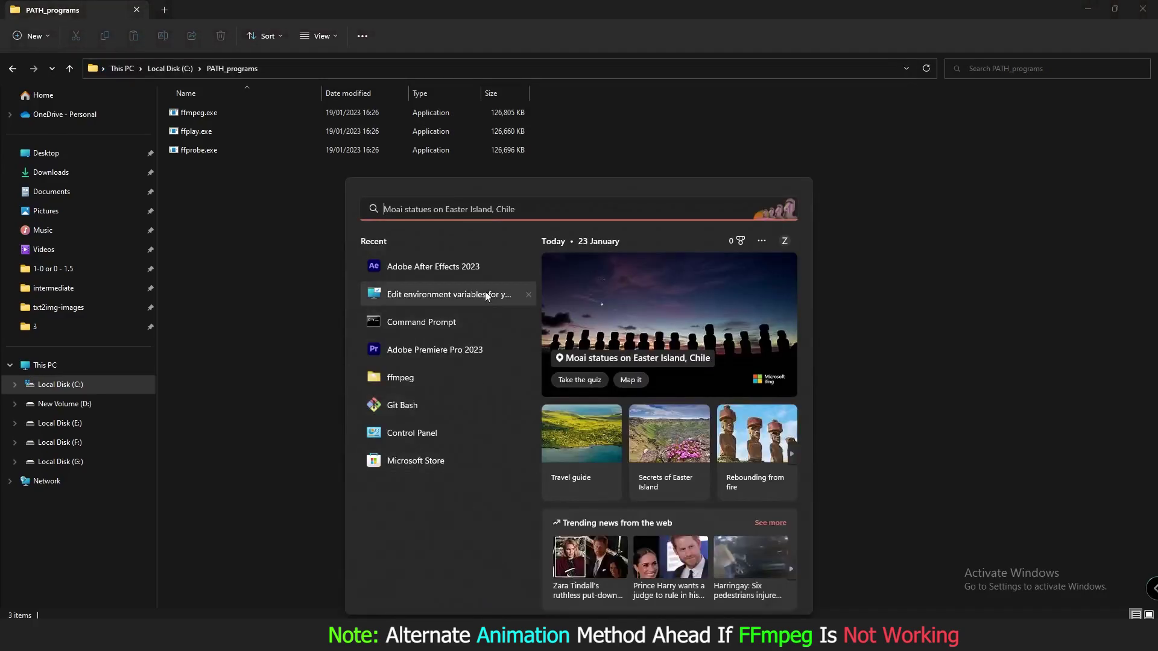
{"action": "type", "text": "path"}
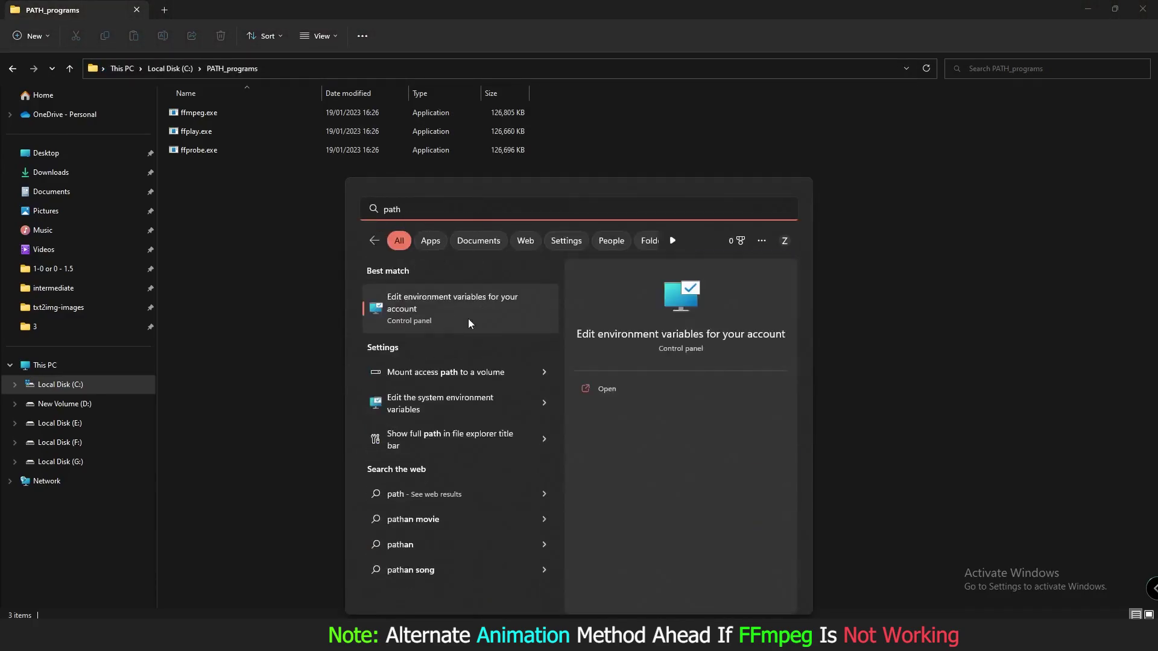
{"action": "left_click", "coordinate": [424, 316]}
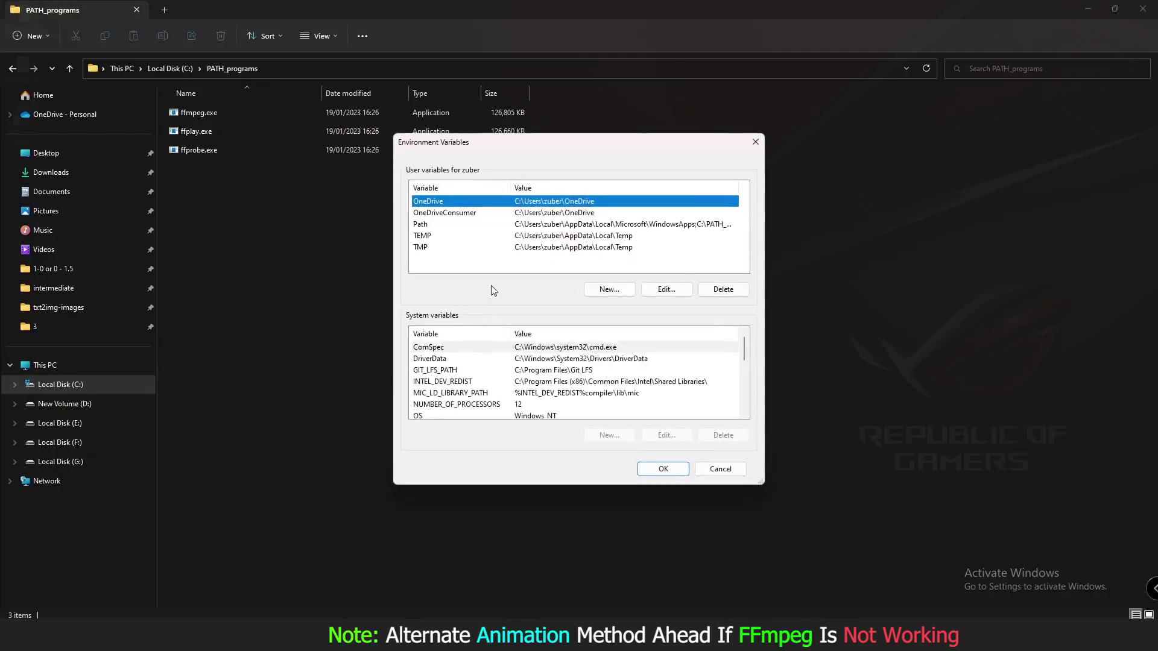
{"action": "left_click", "coordinate": [425, 227]}
{"action": "left_click", "coordinate": [672, 289]}
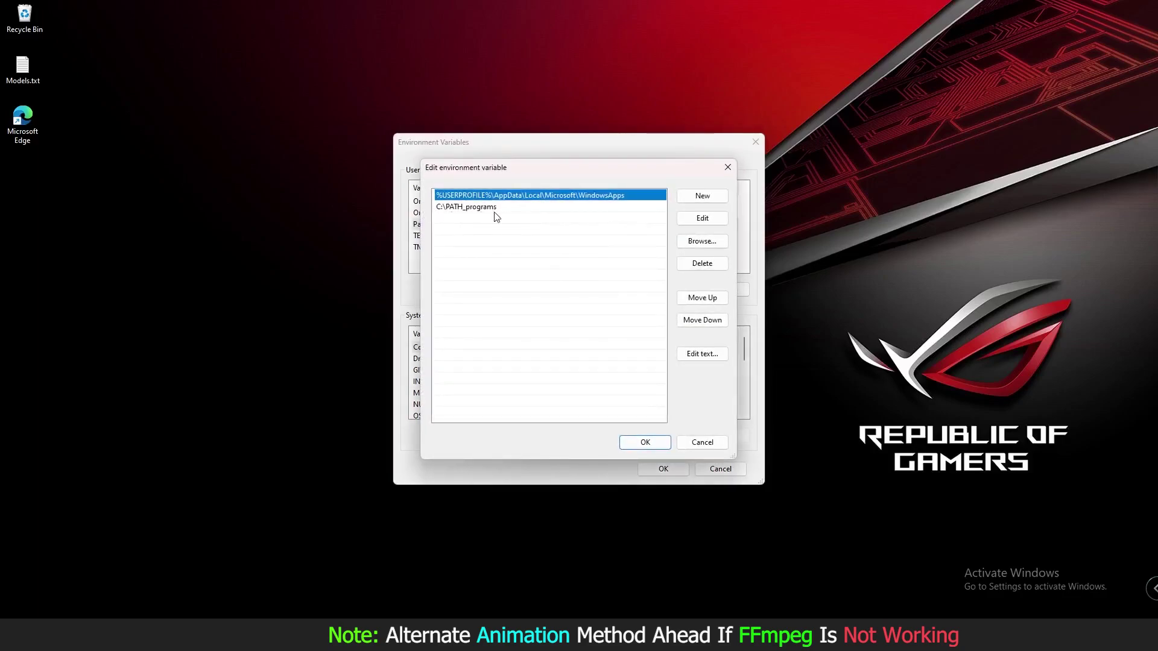
{"action": "left_click", "coordinate": [700, 198]}
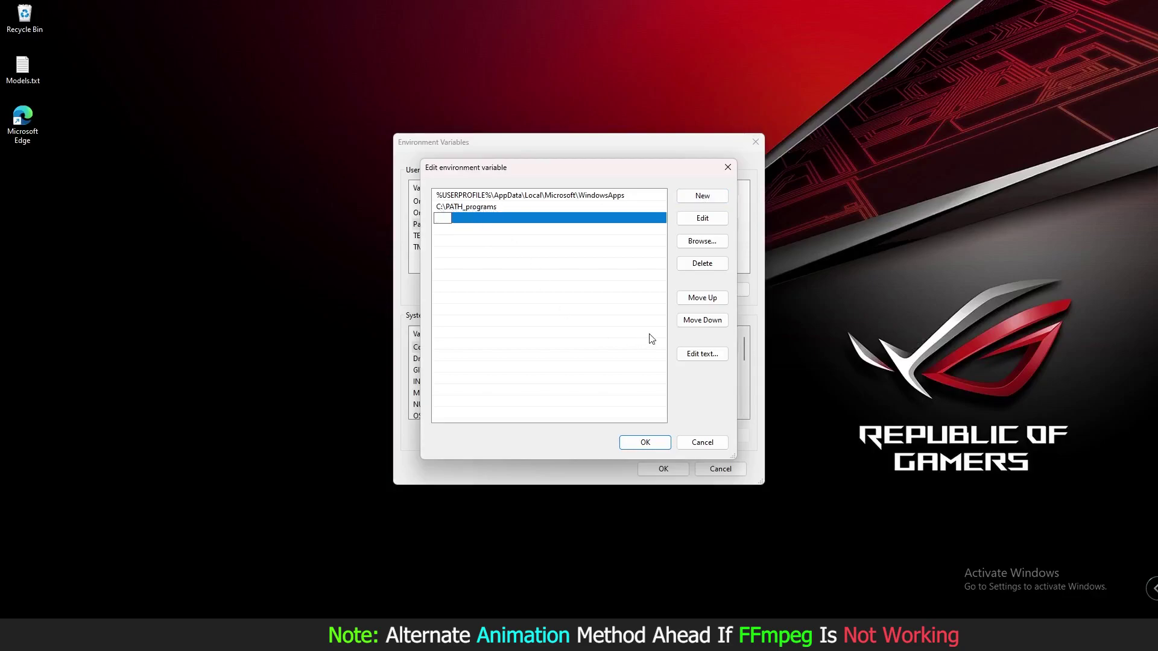
{"action": "left_click", "coordinate": [663, 444]}
{"action": "left_click", "coordinate": [676, 470]}
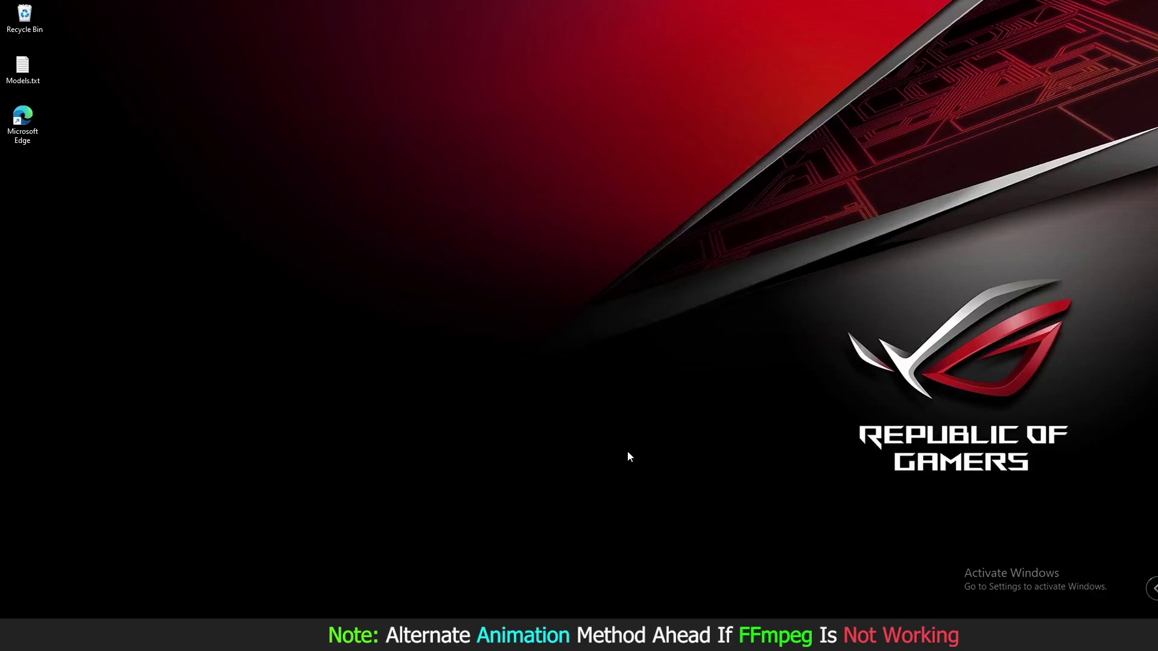
Step: Launch Command Prompt and run ffmpeg, confirming it reports the 2023-01-18 full build
{"action": "key", "text": "super+s"}
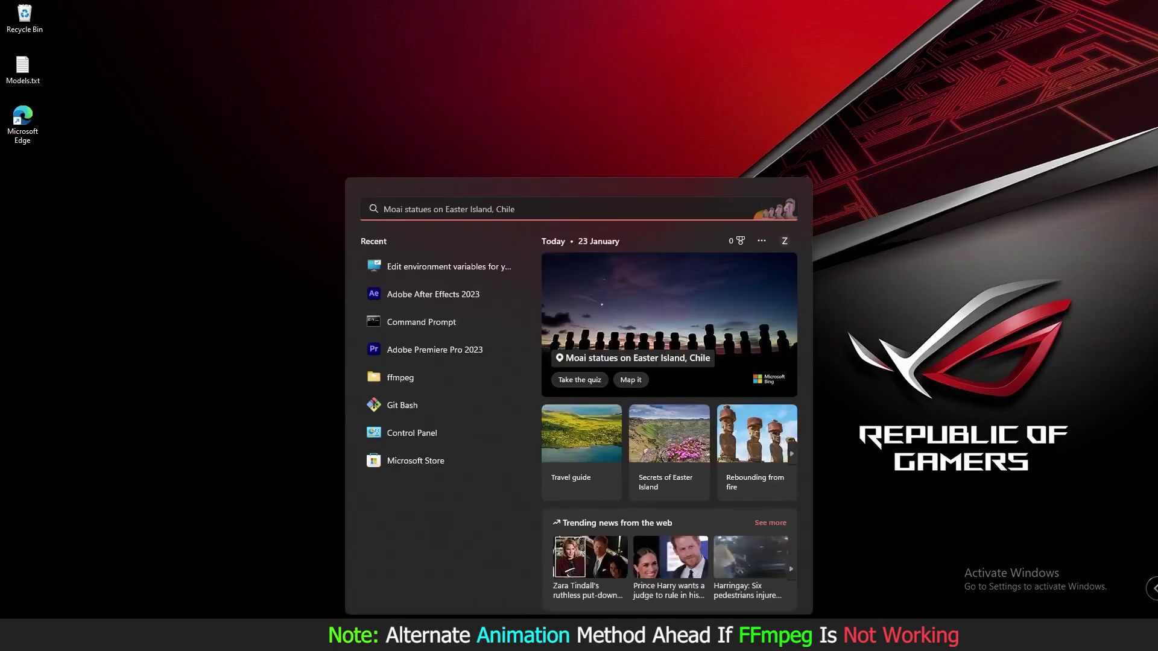
{"action": "type", "text": "co"}
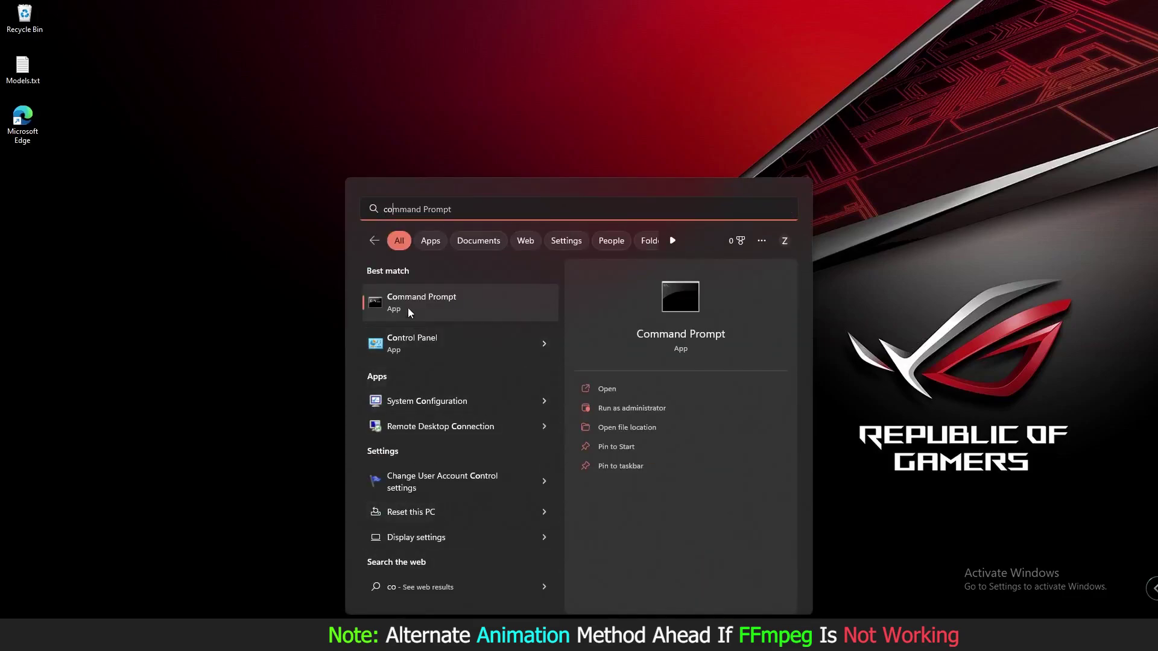
{"action": "left_click", "coordinate": [408, 308]}
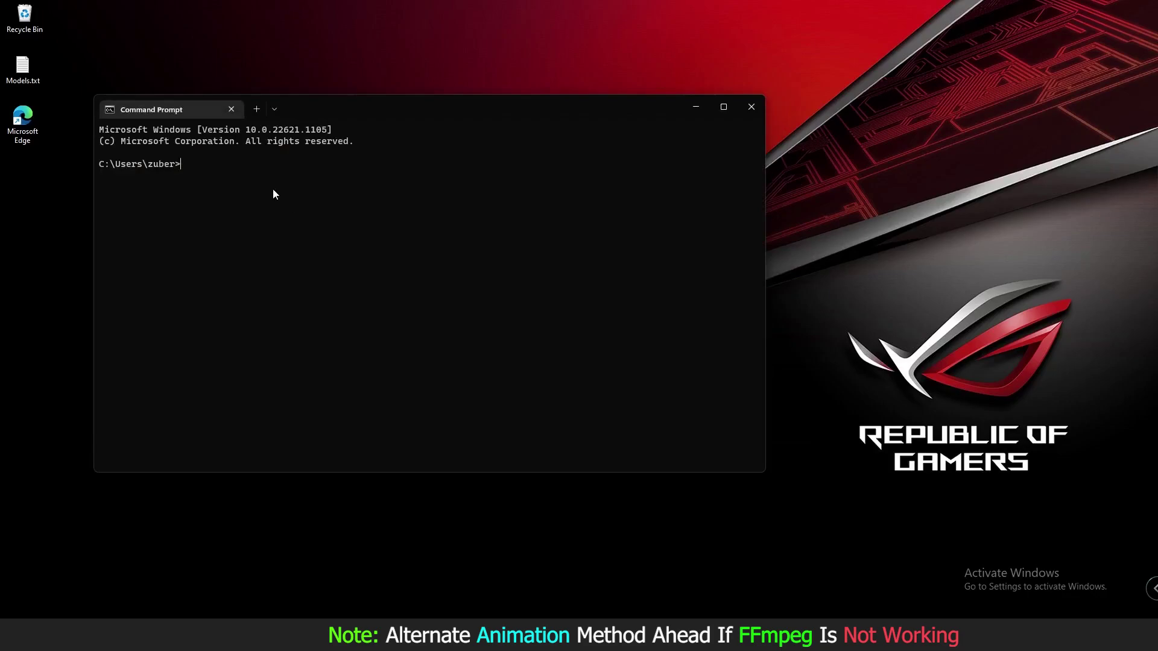
{"action": "type", "text": "ffmpeg"}
{"action": "key", "text": "Return"}
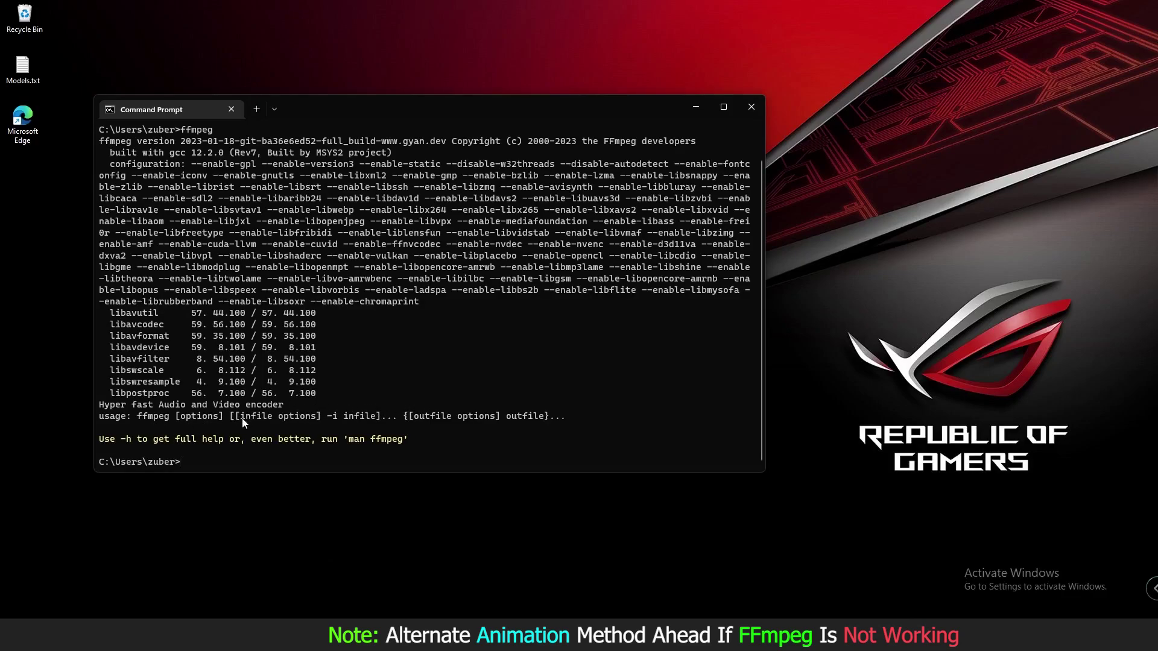
{"action": "scroll", "coordinate": [294, 418], "scroll_direction": "up", "scroll_amount": 1}
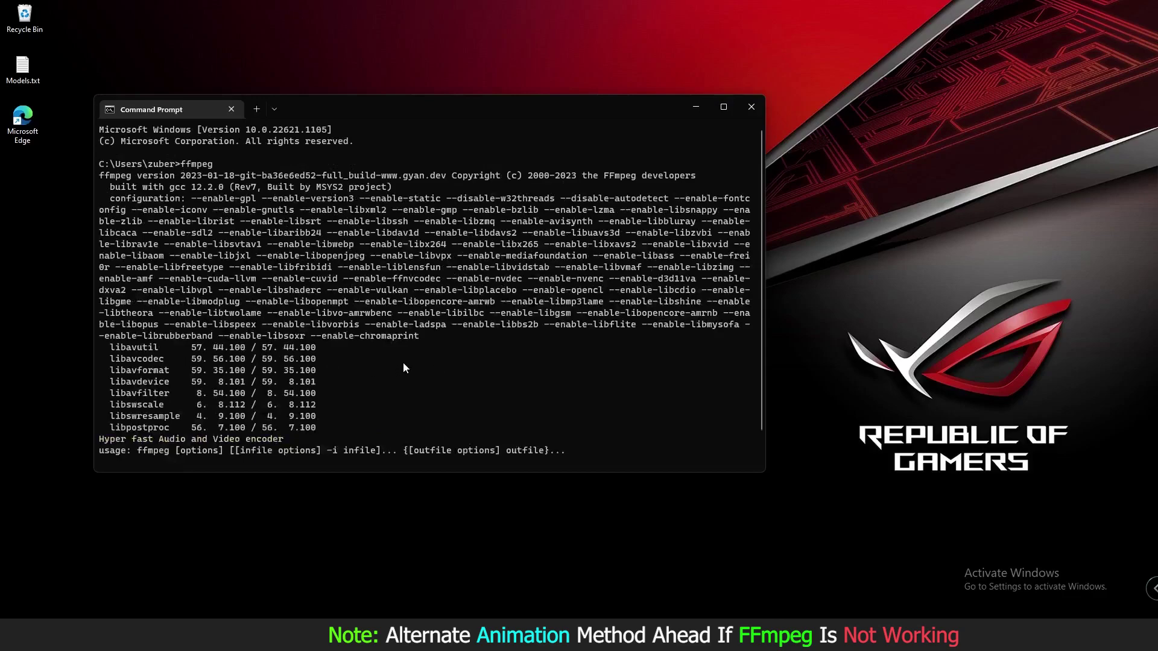
{"action": "left_click", "coordinate": [746, 113]}
{"action": "mouse_move", "coordinate": [663, 633]}
{"action": "left_click", "coordinate": [663, 567]}
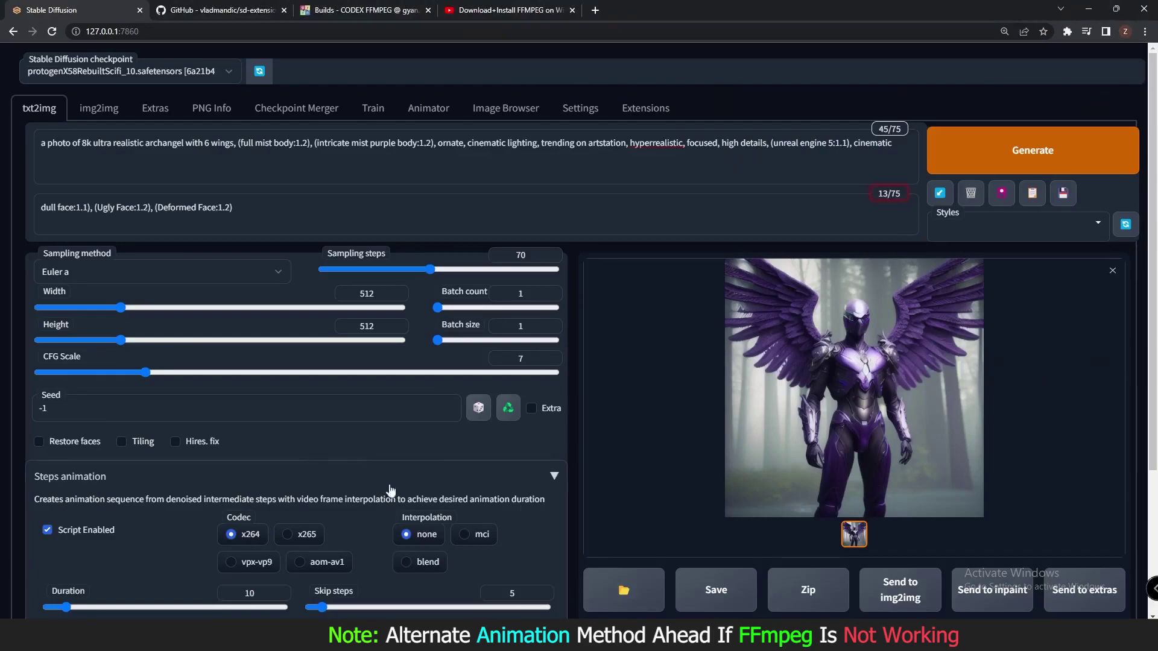
{"action": "scroll", "coordinate": [464, 434], "scroll_direction": "down", "scroll_amount": 3}
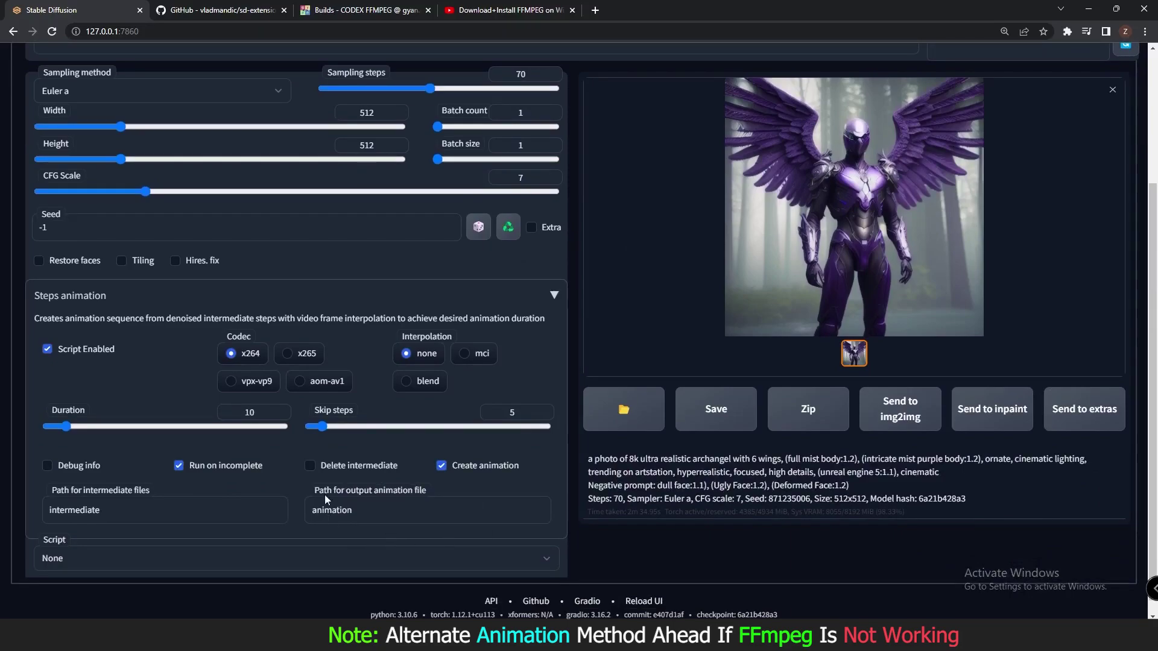
{"action": "scroll", "coordinate": [425, 403], "scroll_direction": "up", "scroll_amount": 3}
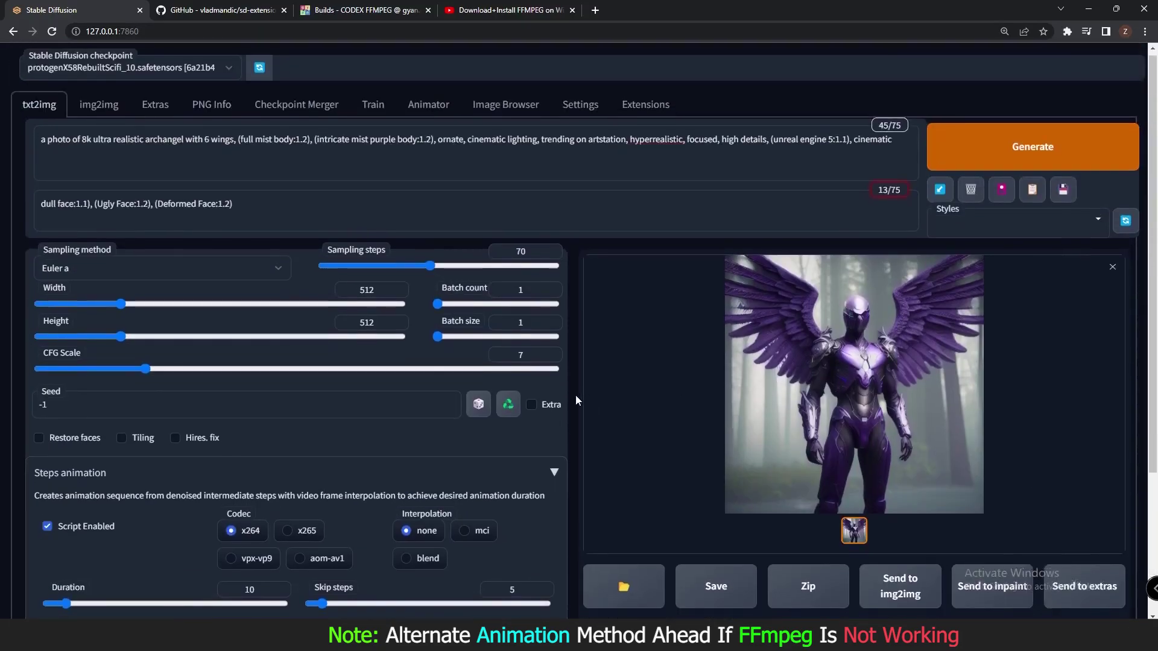
{"action": "scroll", "coordinate": [575, 396], "scroll_direction": "down", "scroll_amount": 1}
Step: Create a new folder named '6 none' among the intermediate frames
{"action": "left_click", "coordinate": [661, 600]}
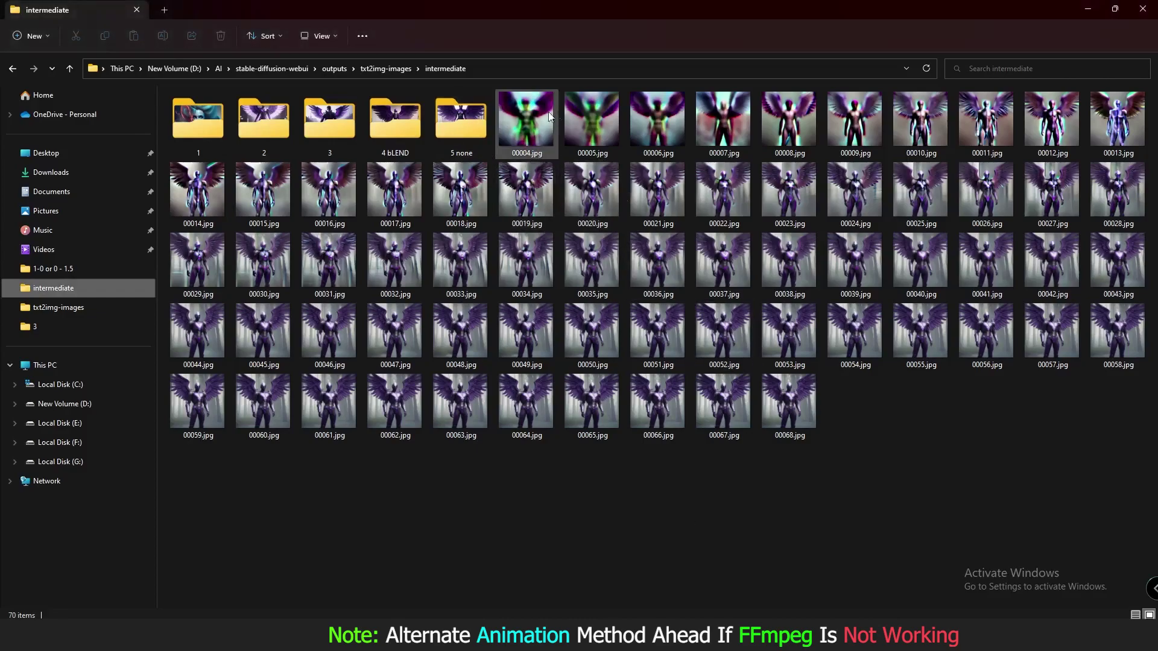
{"action": "right_click", "coordinate": [654, 516]}
{"action": "left_click", "coordinate": [610, 556]}
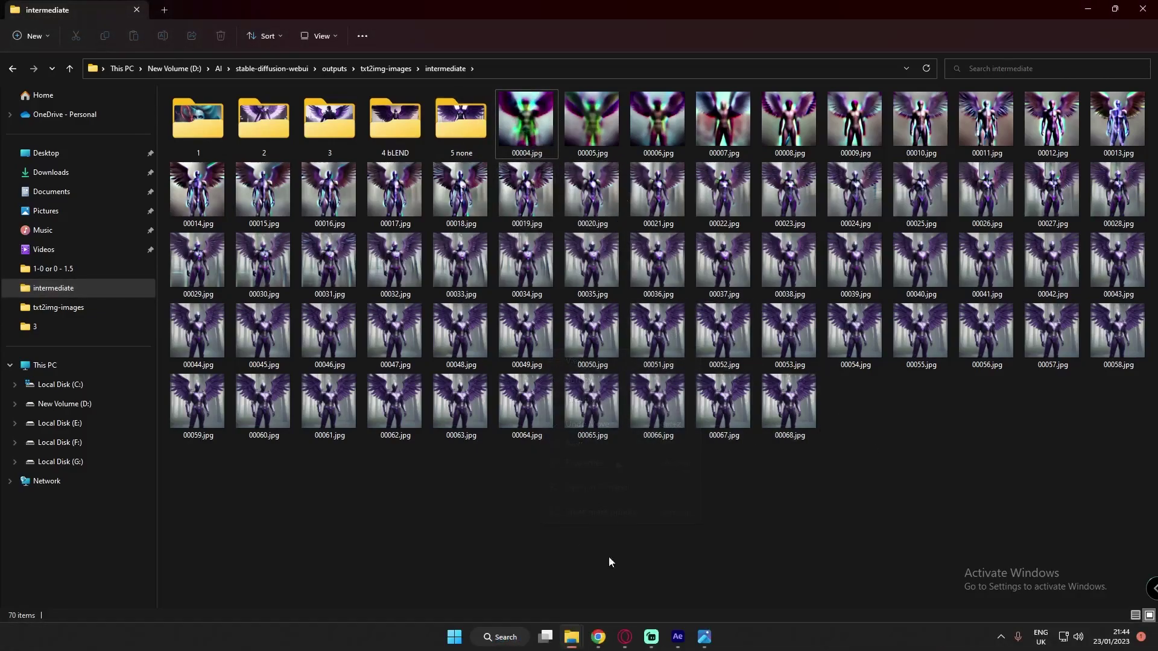
{"action": "right_click", "coordinate": [654, 528]}
{"action": "mouse_move", "coordinate": [721, 443]}
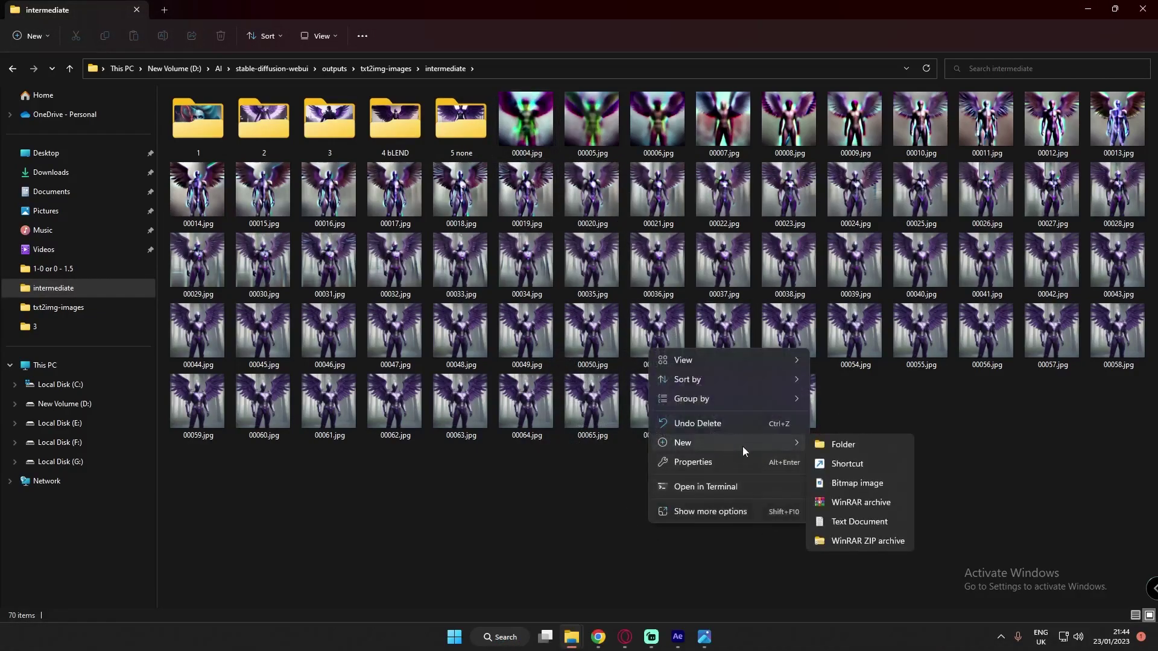
{"action": "left_click", "coordinate": [853, 446]}
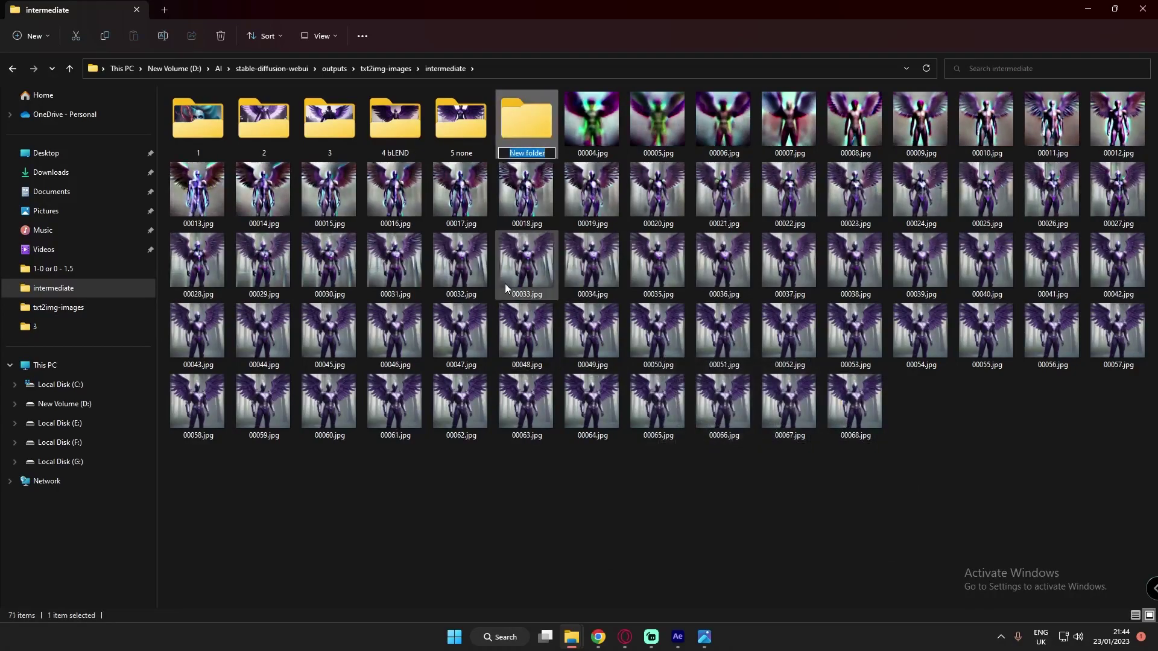
{"action": "type", "text": "6 none"}
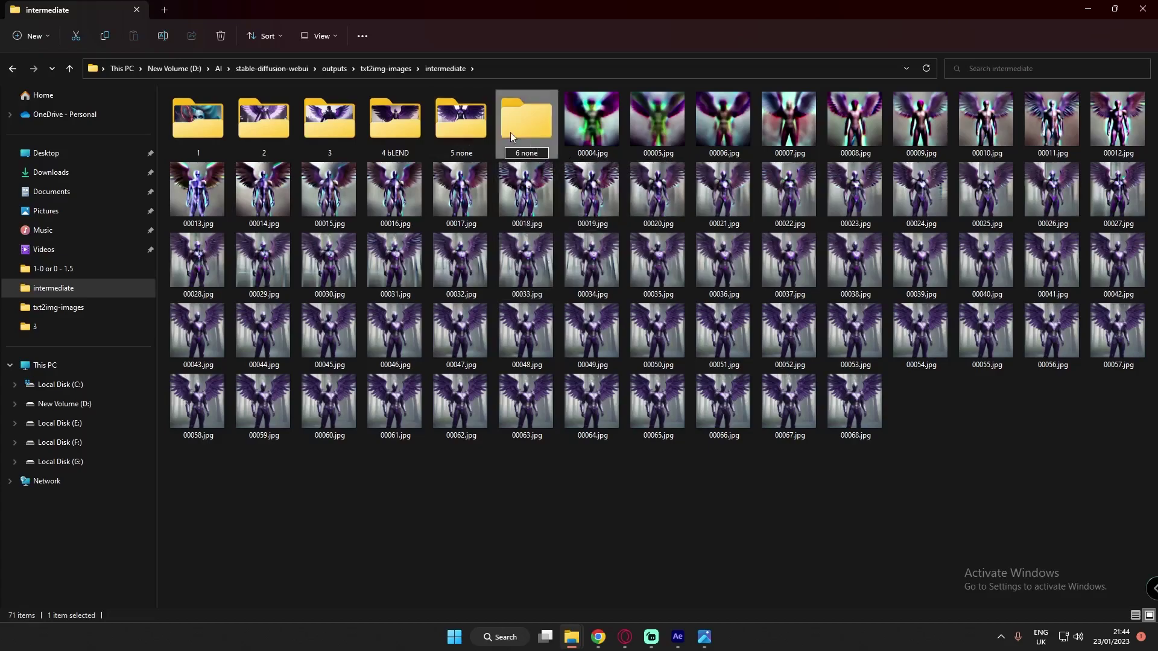
{"action": "key", "text": "Return"}
Step: Move frames 00004–00068 into the 6 none folder and check its contents
{"action": "key", "text": "Right"}
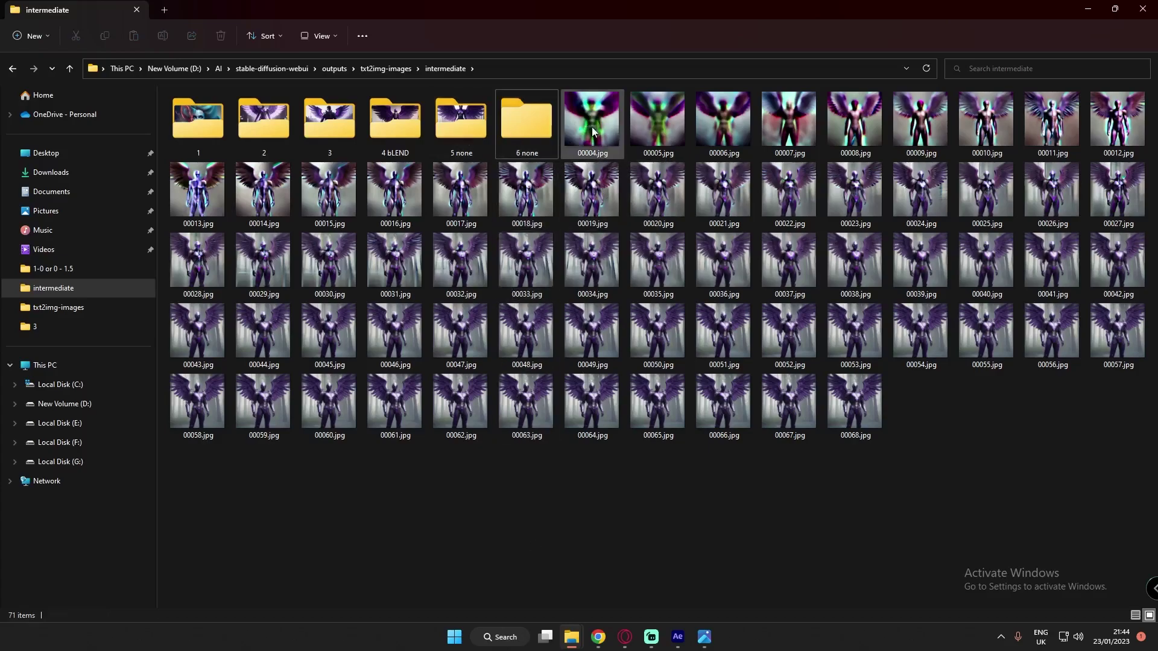
{"action": "left_click", "coordinate": [854, 403], "text": "shift"}
{"action": "left_click_drag", "start_coordinate": [657, 193], "coordinate": [521, 124]}
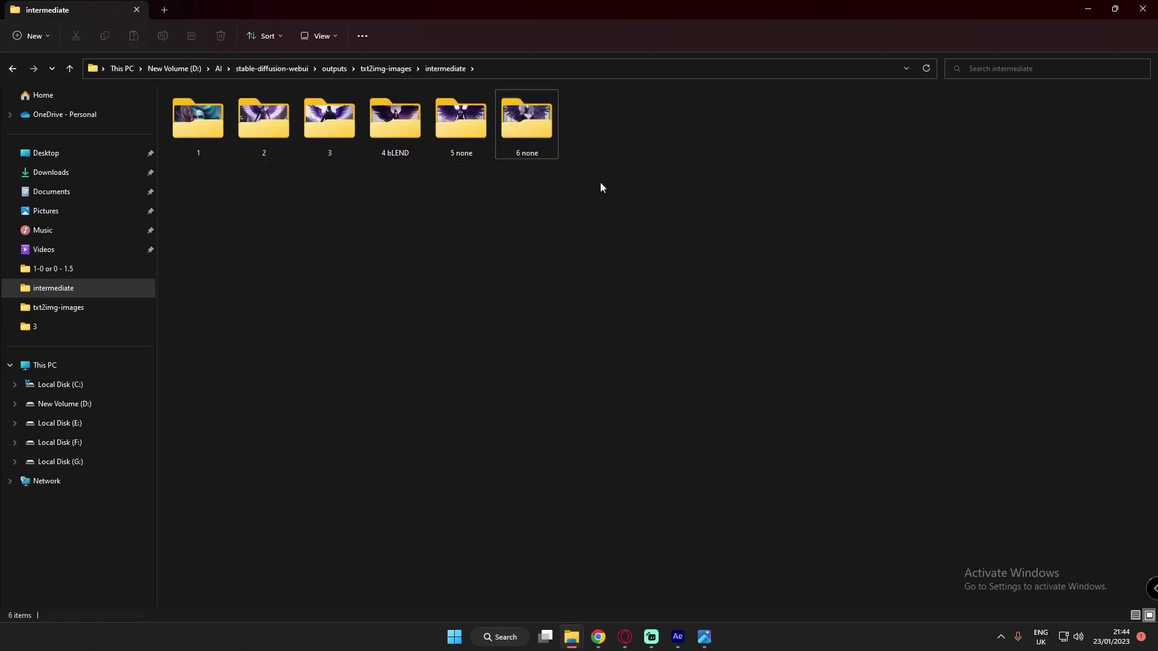
{"action": "double_click", "coordinate": [537, 128]}
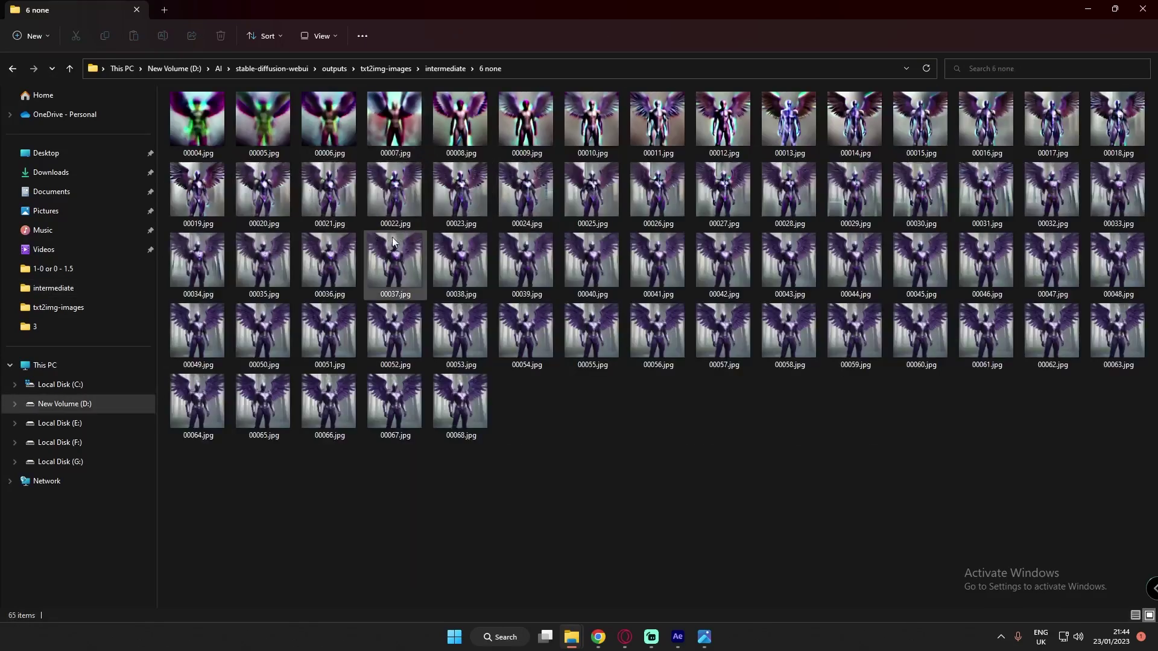
{"action": "left_click", "coordinate": [12, 68]}
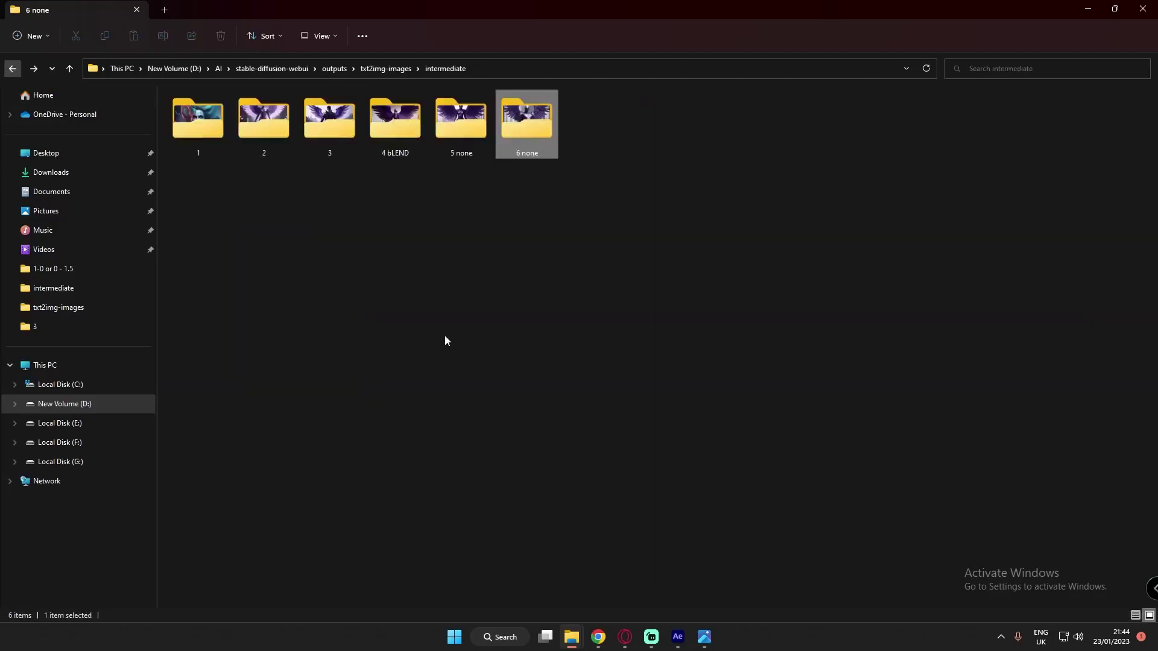
{"action": "left_click", "coordinate": [678, 637]}
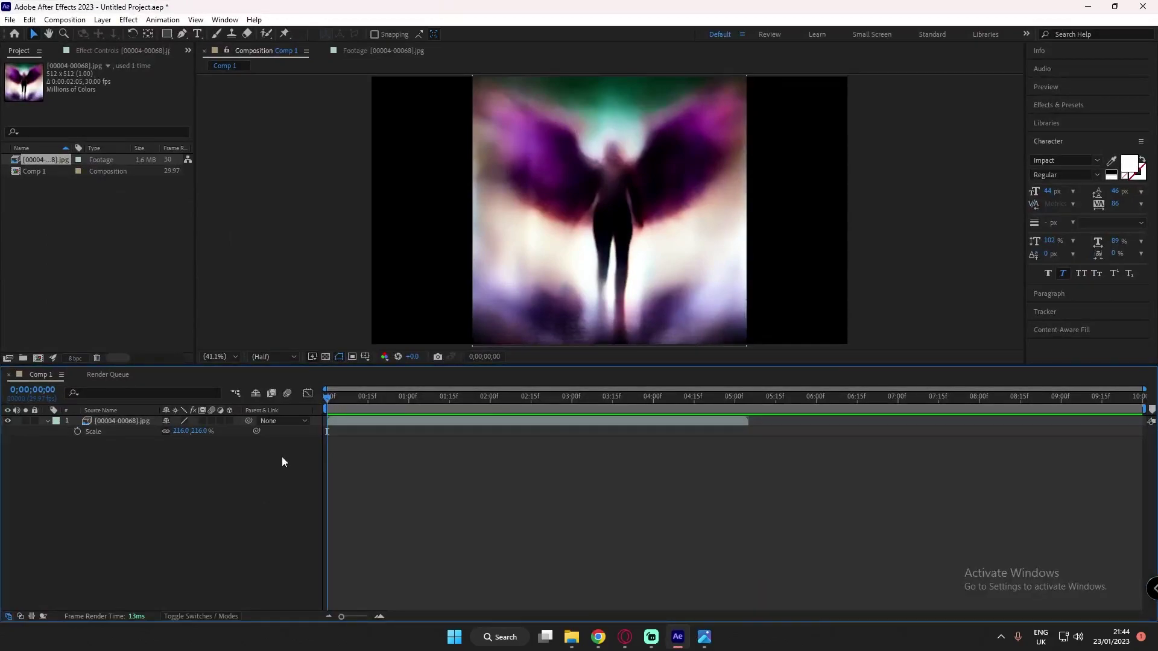
Step: Preview the current comp, then set up a new 1920×1080, 29.97 fps, 10-second Comp 1
{"action": "key", "text": "space"}
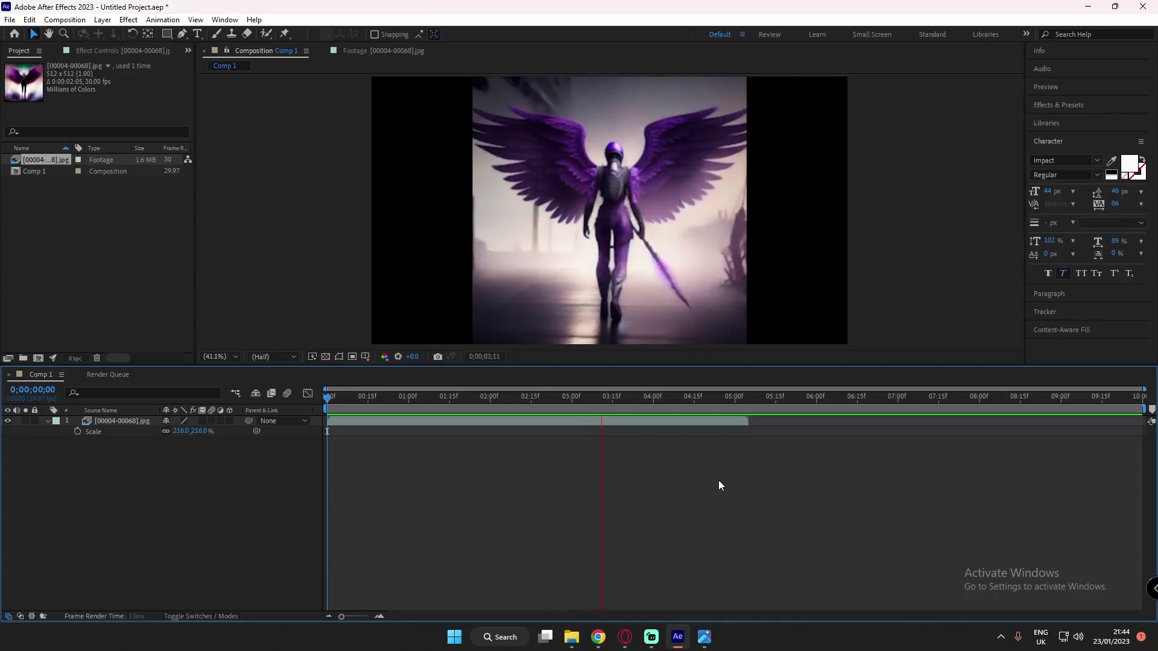
{"action": "key", "text": "space"}
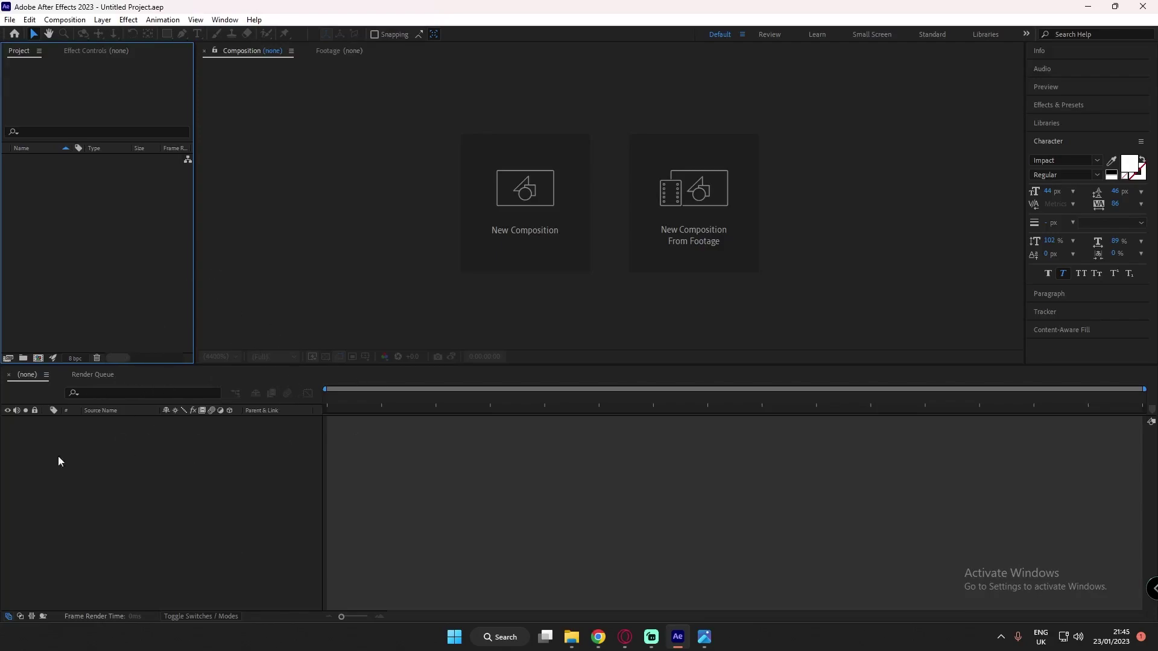
{"action": "left_click", "coordinate": [524, 230]}
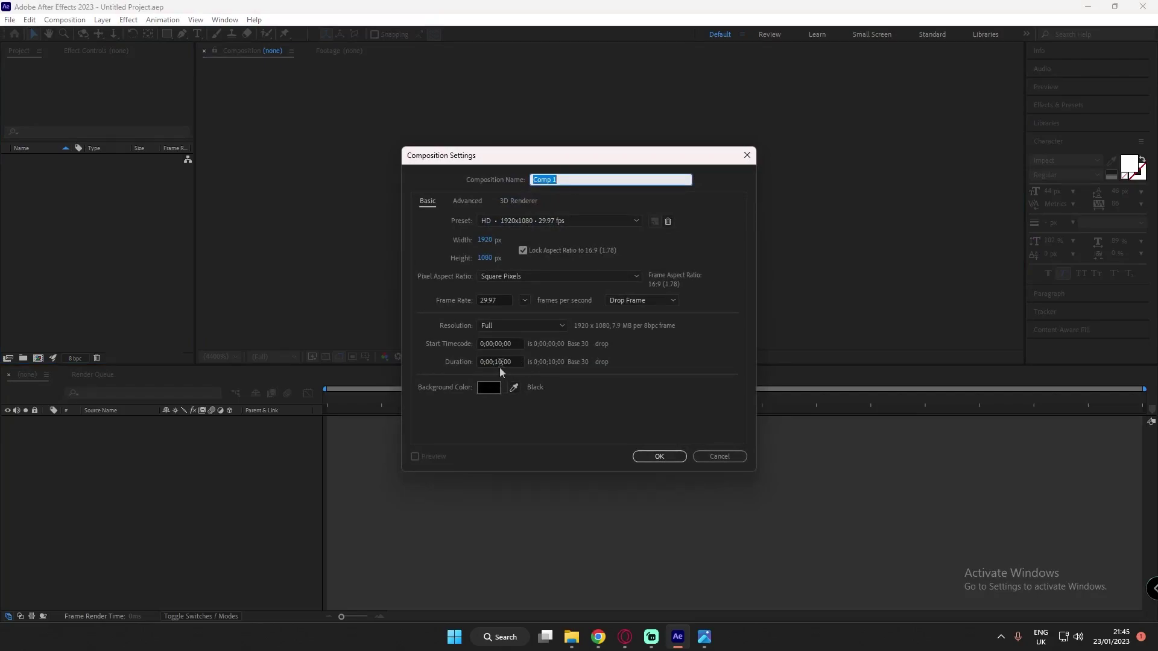
Step: Create the empty Comp 1 and import the 6 none frames from 00004.jpg as a JPEG sequence
{"action": "left_click", "coordinate": [659, 456]}
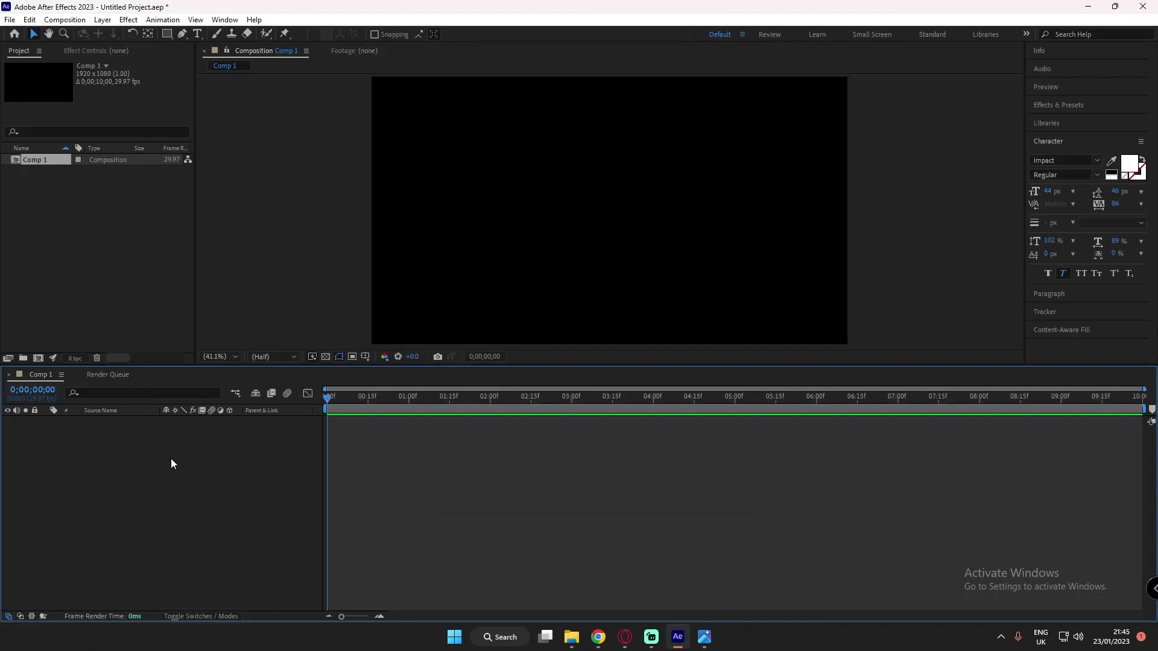
{"action": "left_click", "coordinate": [9, 20]}
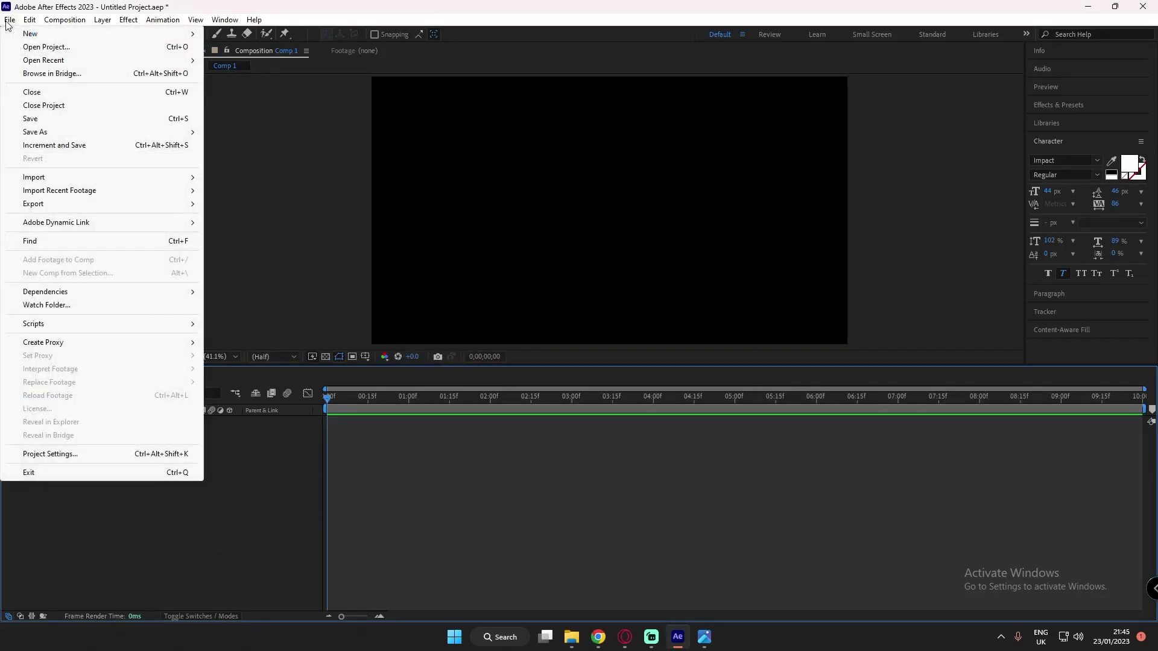
{"action": "mouse_move", "coordinate": [51, 178]}
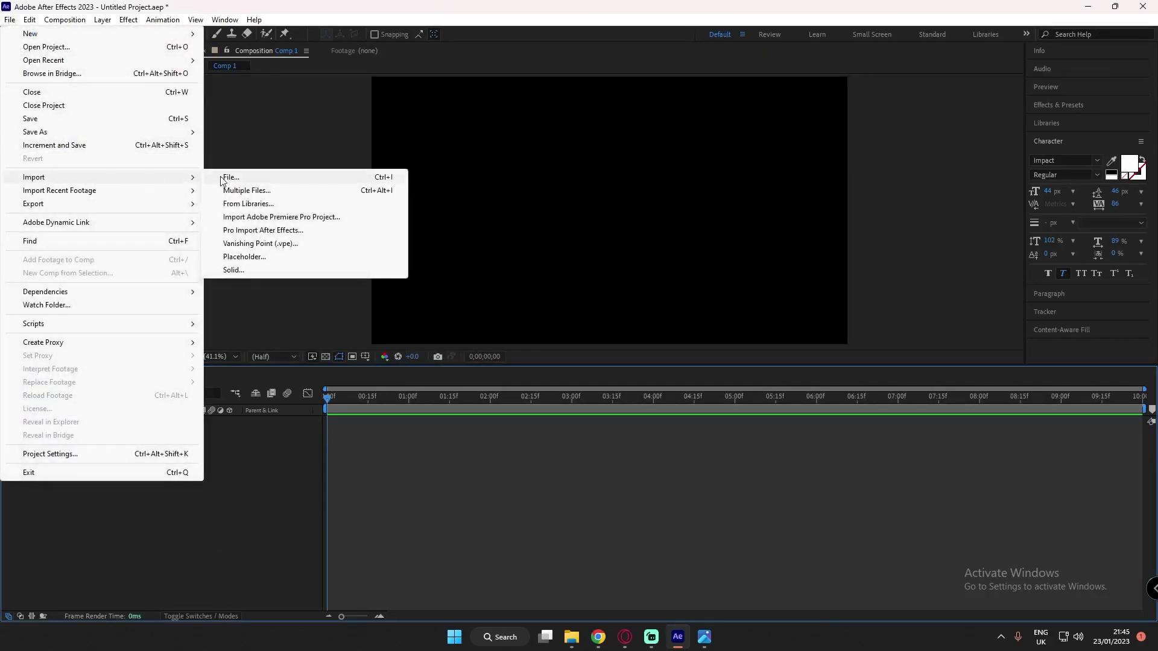
{"action": "left_click", "coordinate": [240, 180]}
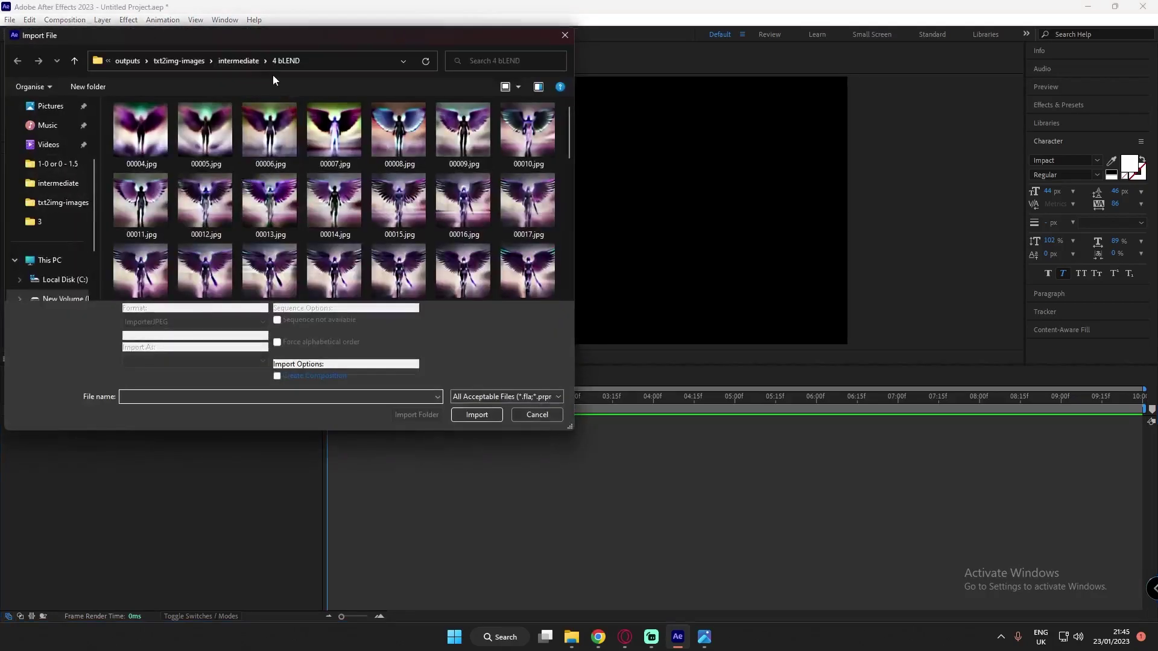
{"action": "left_click", "coordinate": [237, 62]}
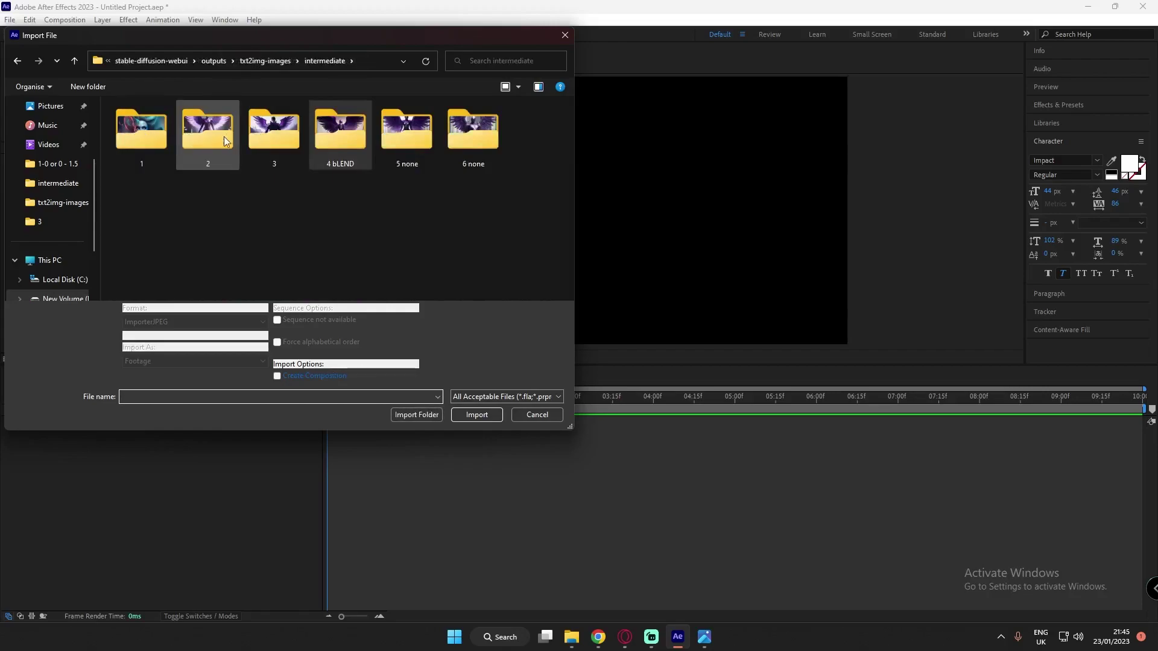
{"action": "left_click", "coordinate": [472, 205]}
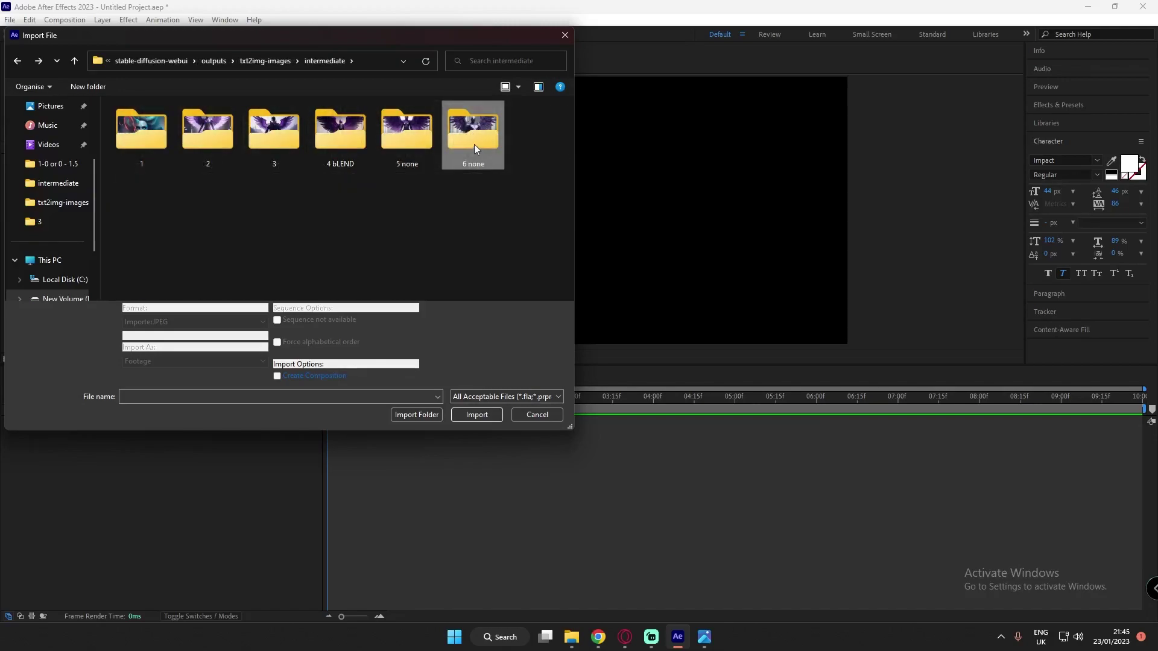
{"action": "double_click", "coordinate": [474, 143]}
{"action": "left_click", "coordinate": [140, 133]}
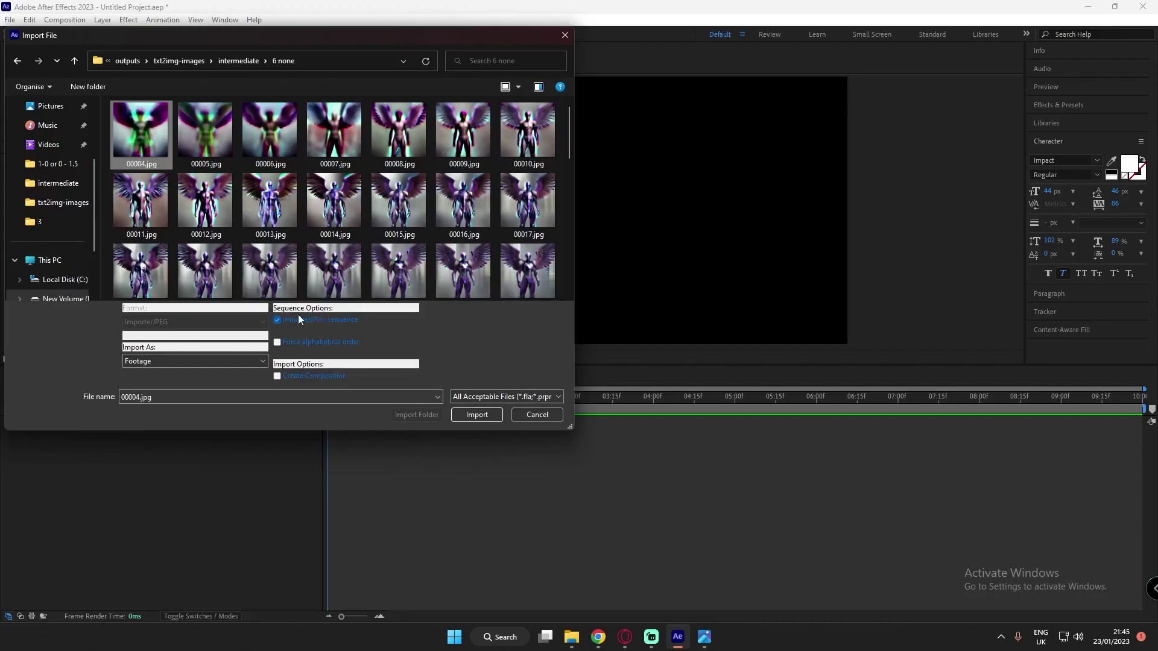
{"action": "left_click", "coordinate": [477, 415]}
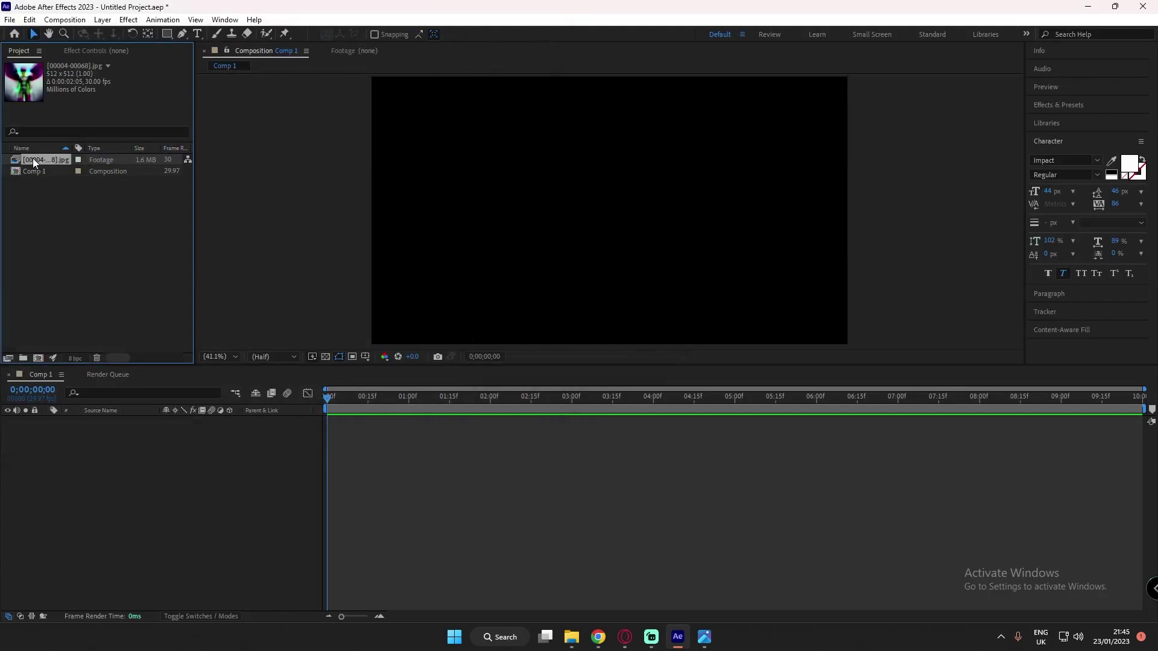
{"action": "left_click_drag", "start_coordinate": [35, 162], "coordinate": [48, 444]}
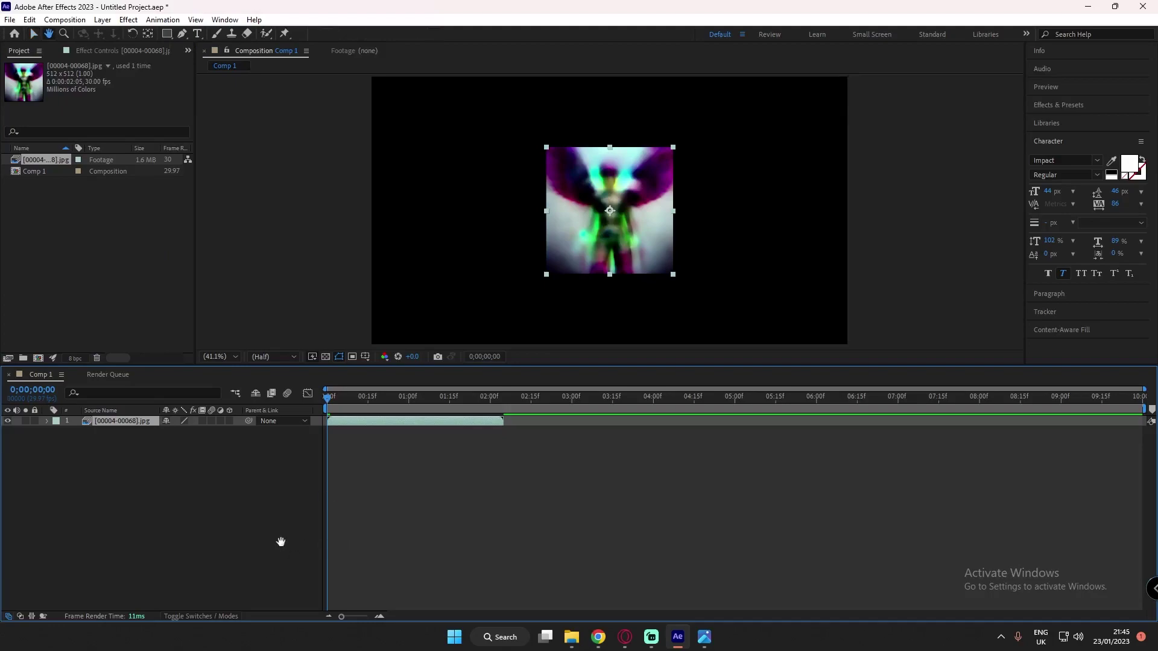
{"action": "key", "text": "space"}
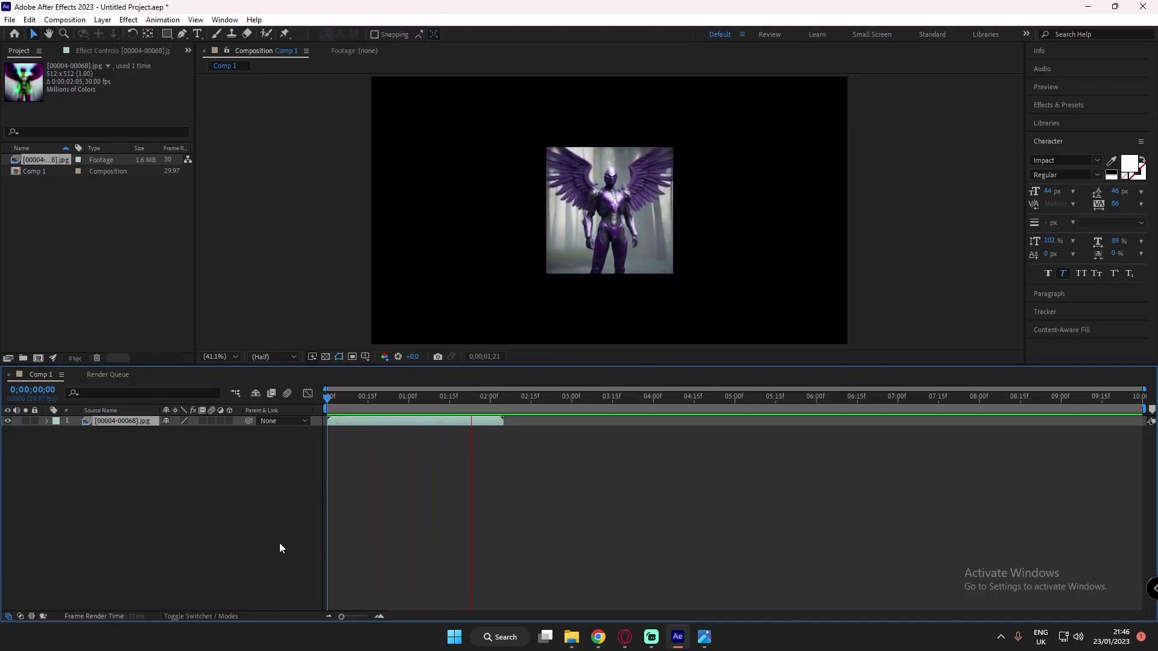
{"action": "left_click_drag", "start_coordinate": [500, 396], "coordinate": [384, 396]}
{"action": "key", "text": "s"}
{"action": "left_click_drag", "start_coordinate": [180, 431], "coordinate": [251, 435]}
{"action": "left_click", "coordinate": [263, 507]}
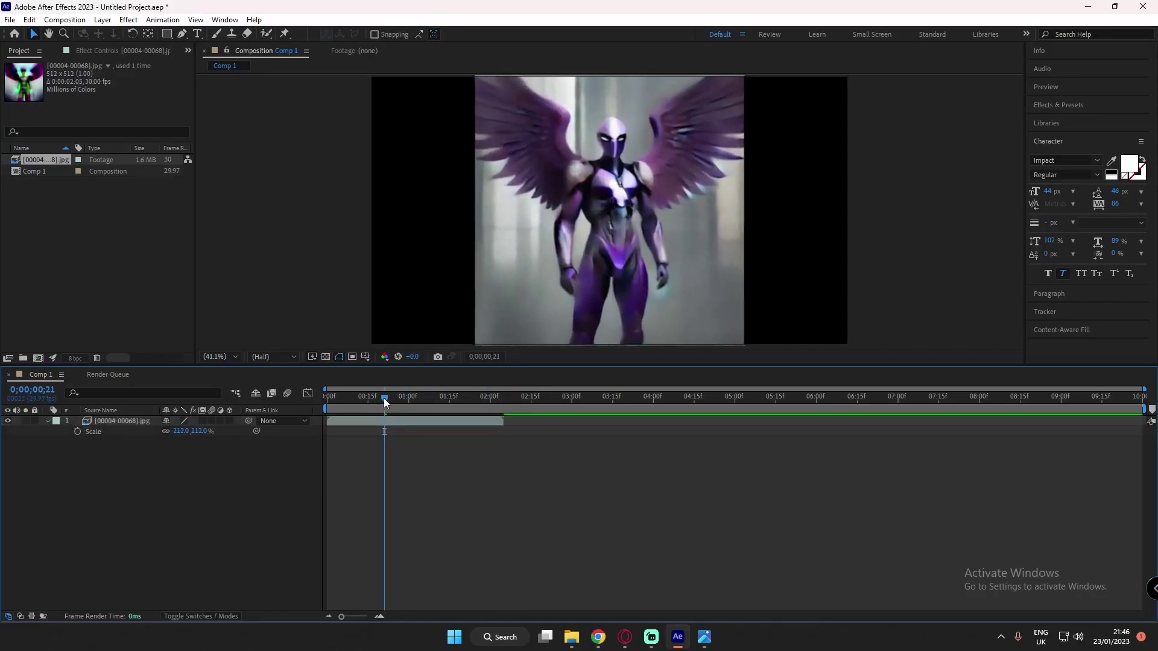
Step: Preview the scaled animation from the first frame and reselect the footage layer
{"action": "left_click_drag", "start_coordinate": [384, 398], "coordinate": [295, 400]}
{"action": "key", "text": "space"}
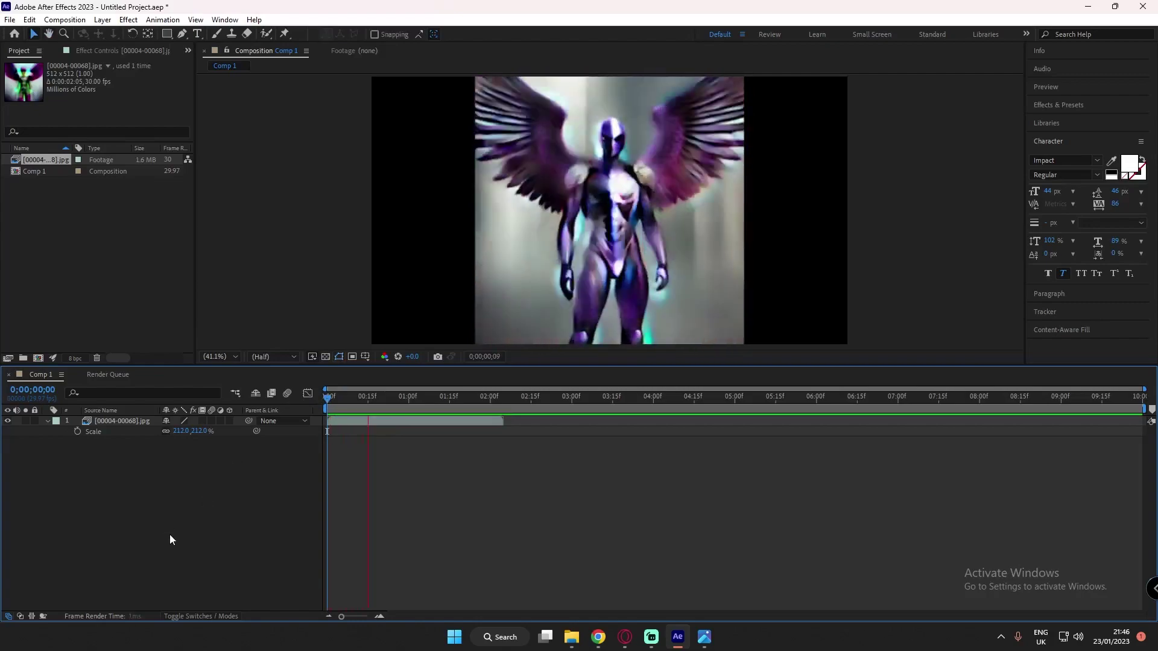
{"action": "left_click", "coordinate": [496, 408]}
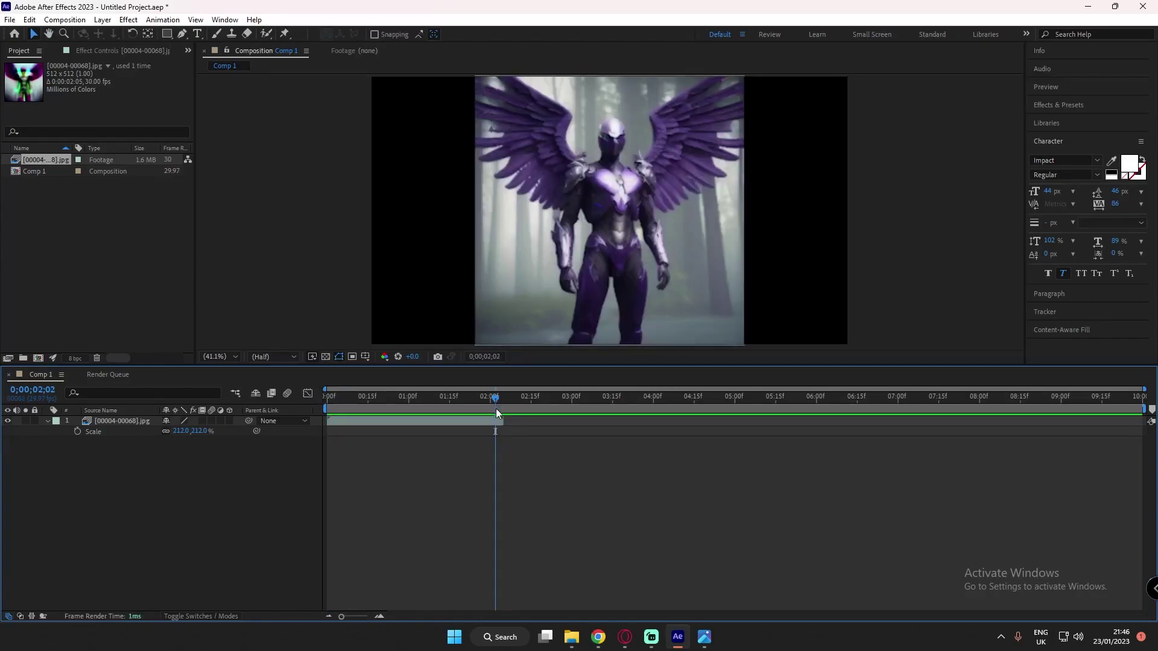
{"action": "left_click_drag", "start_coordinate": [509, 393], "coordinate": [326, 415]}
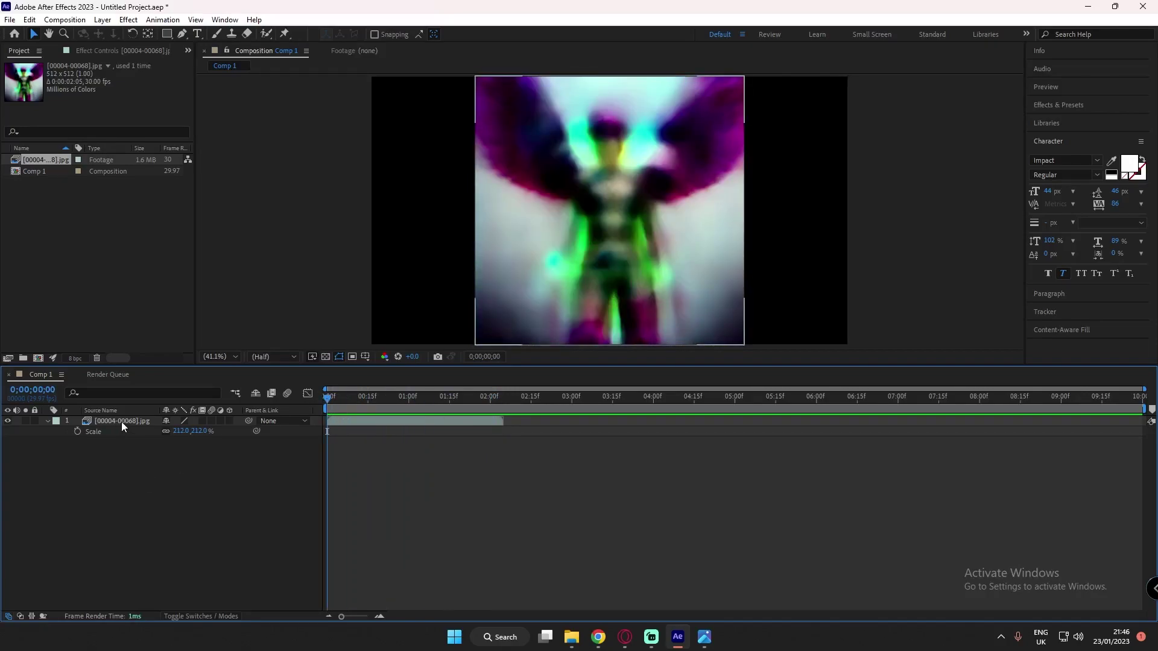
{"action": "left_click", "coordinate": [186, 529]}
{"action": "left_click", "coordinate": [131, 434]}
{"action": "right_click", "coordinate": [120, 421]}
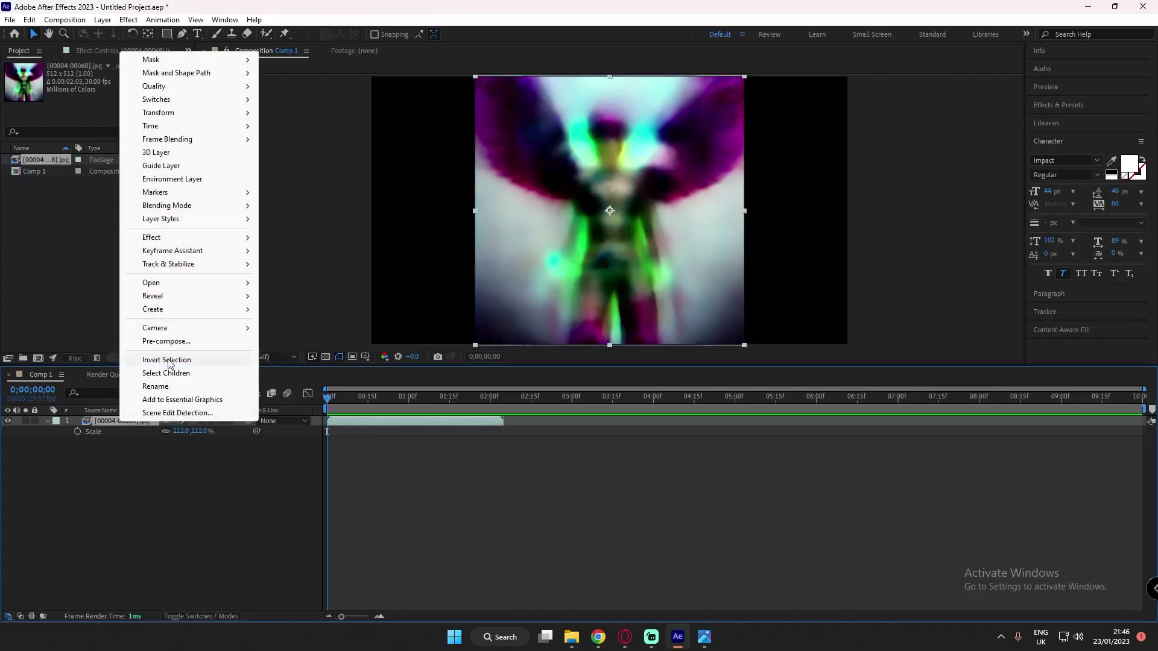
{"action": "mouse_move", "coordinate": [180, 126]}
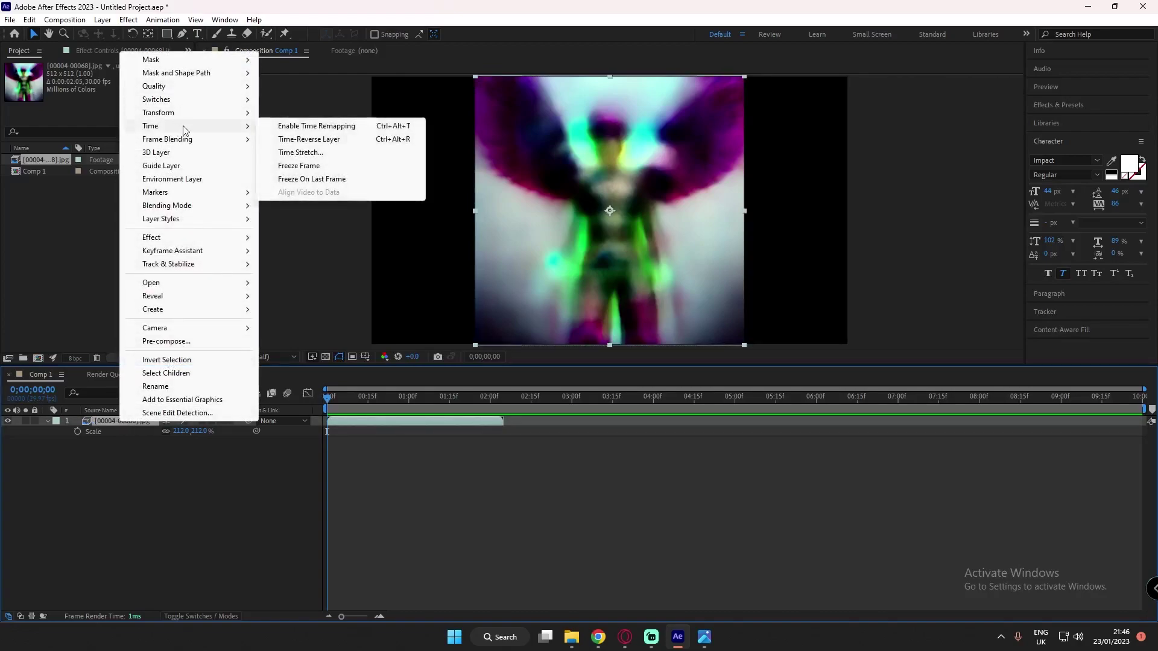
{"action": "left_click", "coordinate": [317, 155]}
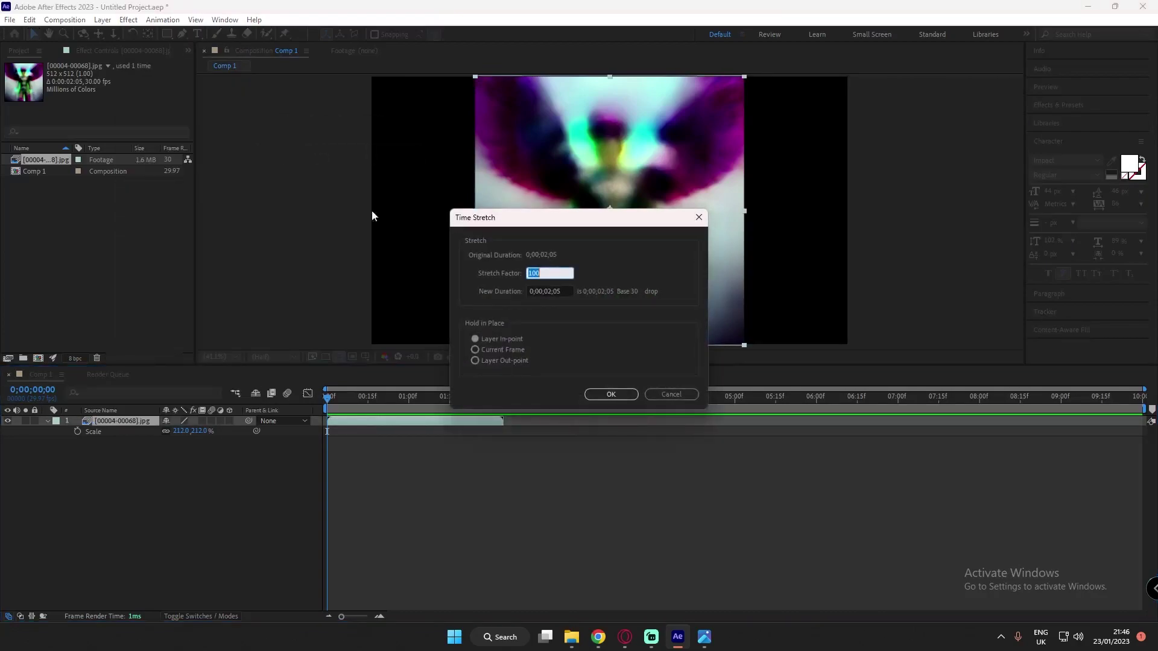
{"action": "left_click", "coordinate": [552, 291]}
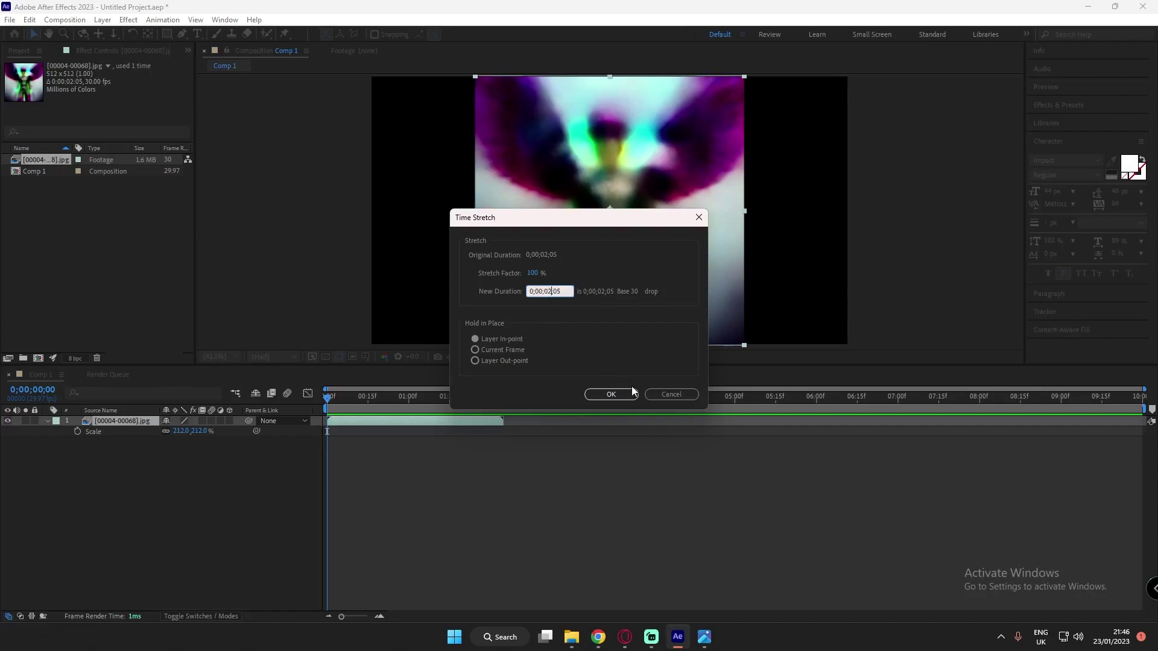
{"action": "key", "text": "BackSpace"}
{"action": "type", "text": "5"}
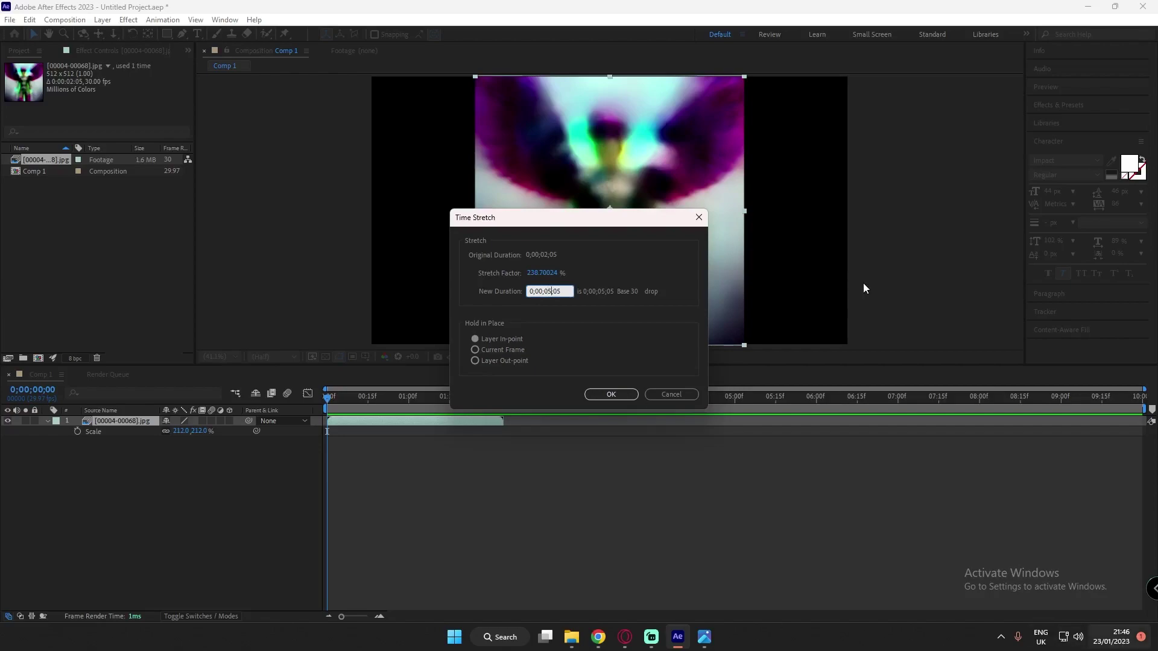
{"action": "left_click", "coordinate": [609, 395]}
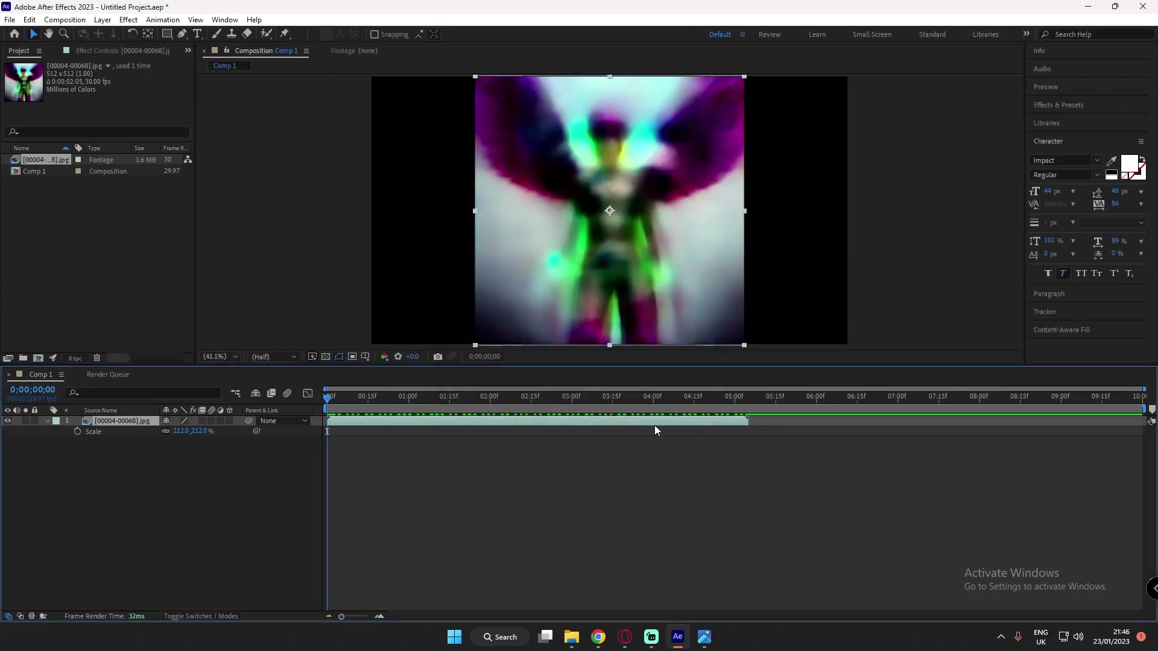
{"action": "left_click", "coordinate": [186, 514]}
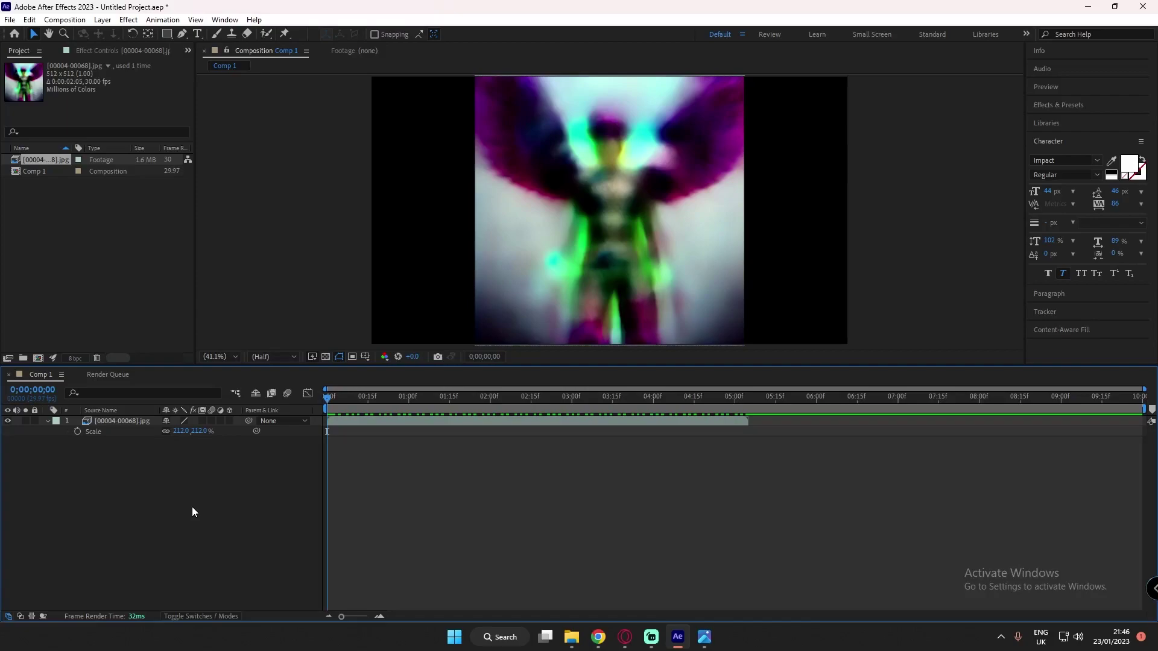
{"action": "key", "text": "space"}
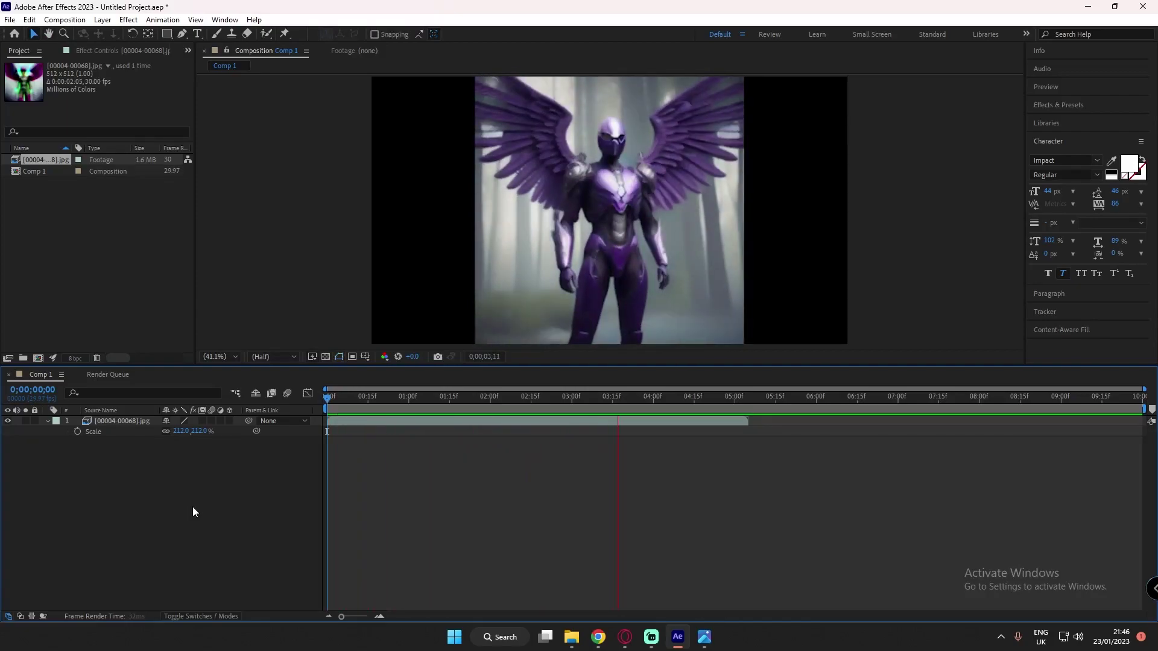
{"action": "key", "text": "space"}
{"action": "left_click_drag", "start_coordinate": [758, 397], "coordinate": [744, 404]}
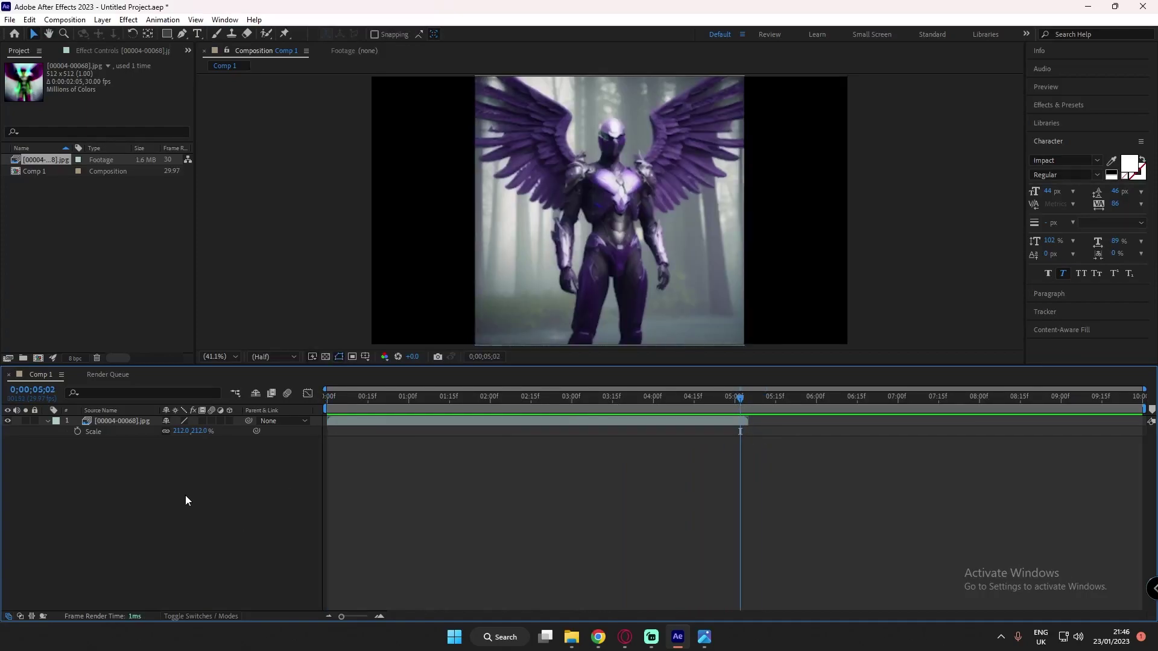
{"action": "right_click", "coordinate": [143, 481]}
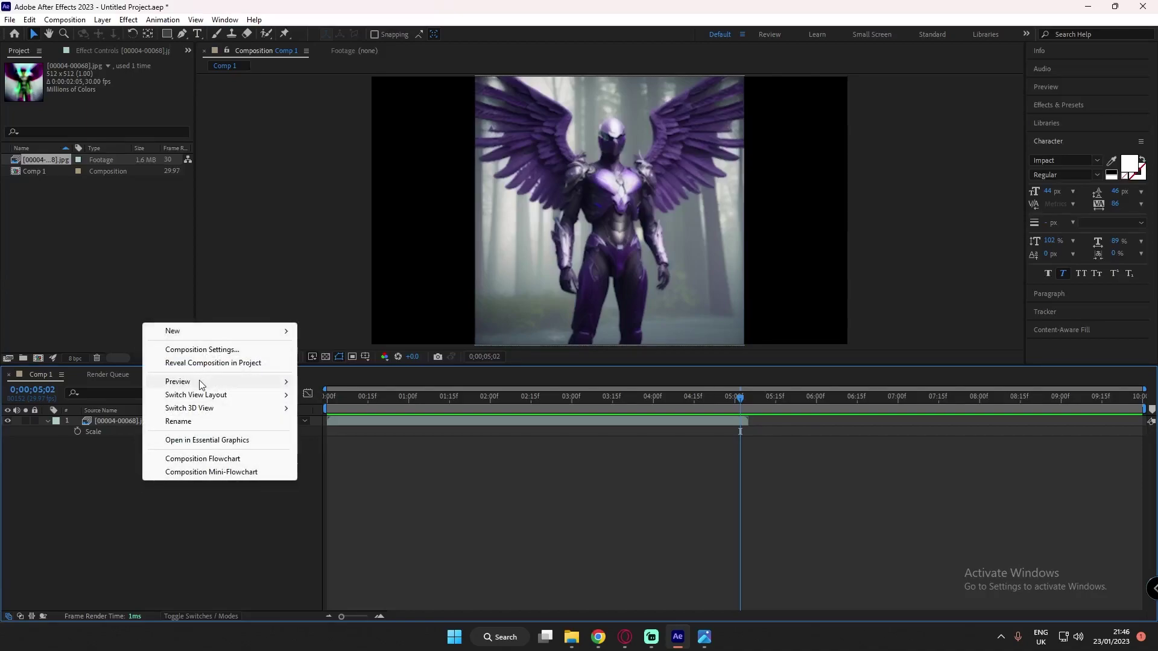
{"action": "left_click", "coordinate": [99, 421]}
{"action": "right_click", "coordinate": [127, 420]}
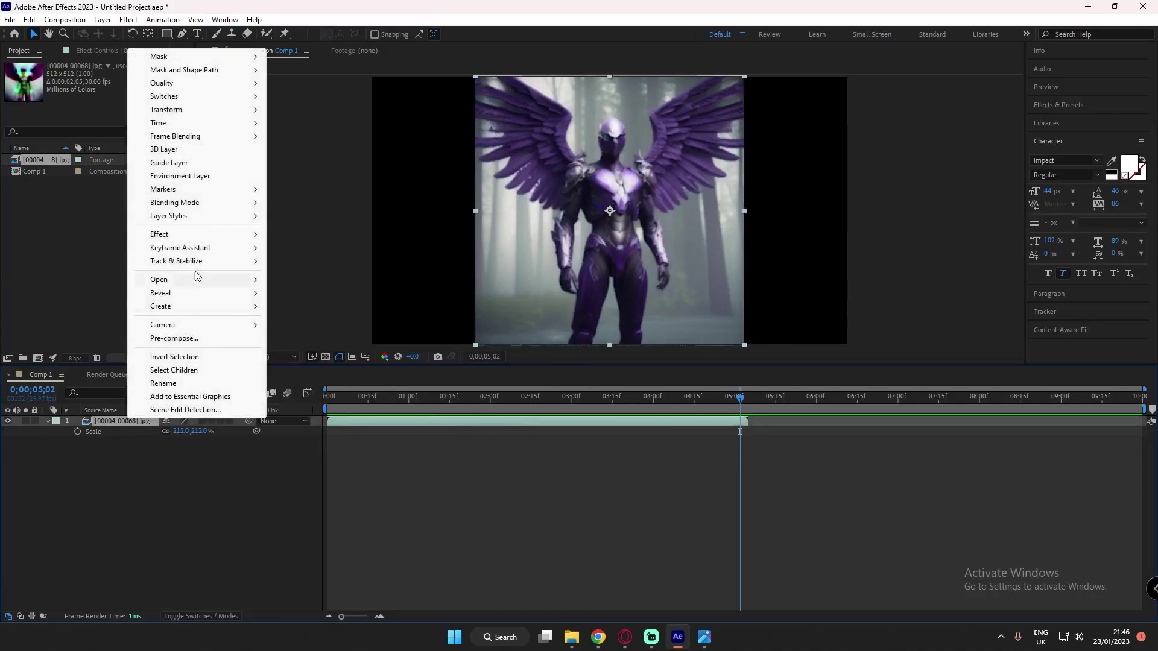
{"action": "mouse_move", "coordinate": [162, 122]}
{"action": "left_click", "coordinate": [336, 152]}
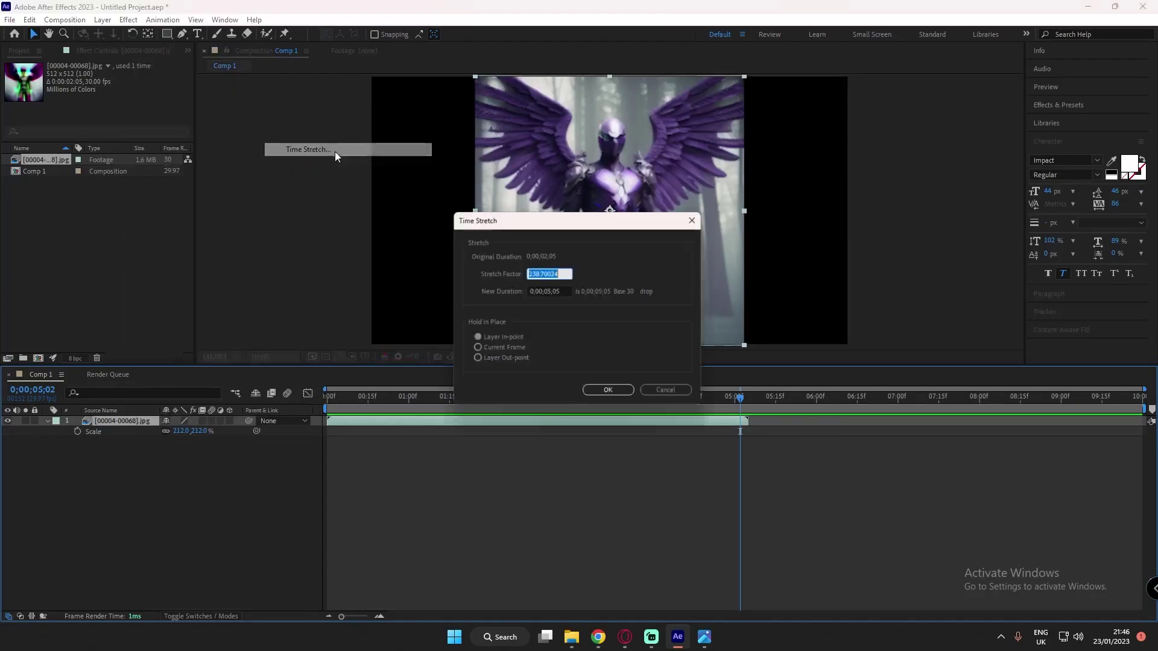
{"action": "left_click", "coordinate": [552, 292]}
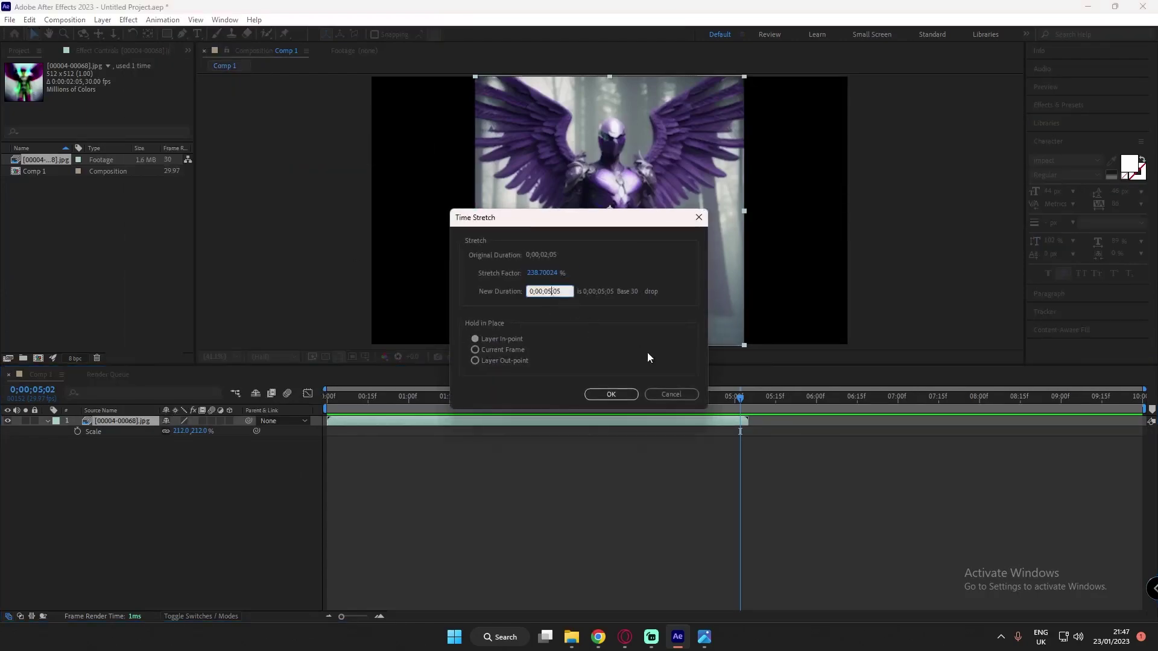
{"action": "key", "text": "BackSpace"}
{"action": "key", "text": "BackSpace"}
{"action": "type", "text": "10"}
{"action": "left_click", "coordinate": [611, 395]}
{"action": "key", "text": "Home"}
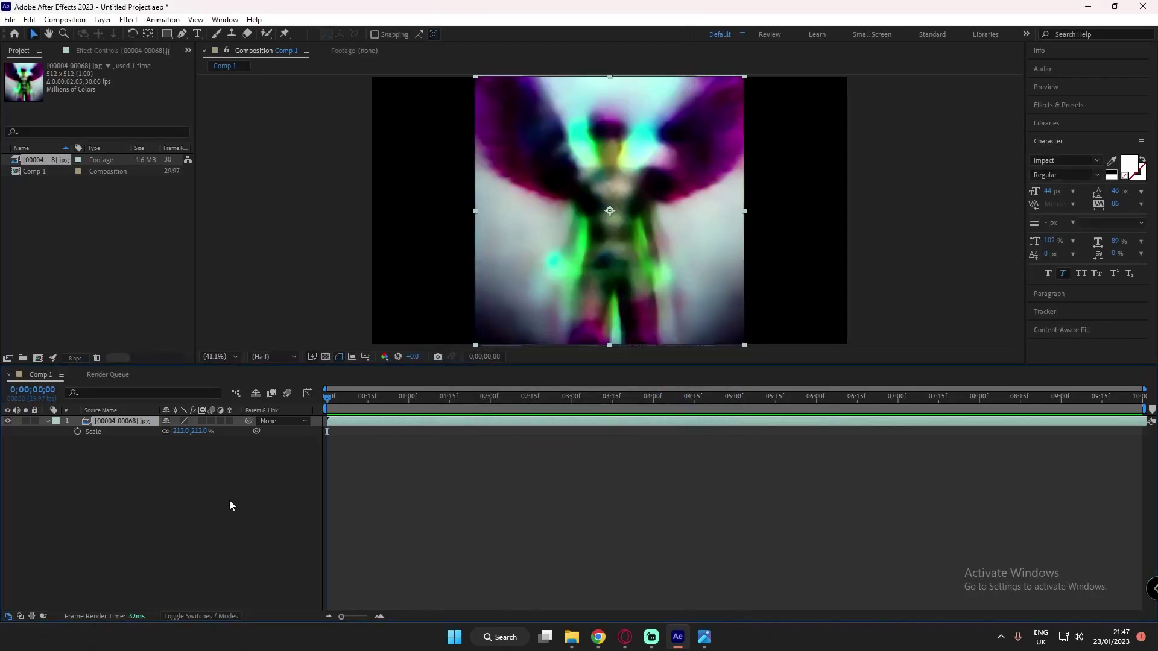
{"action": "key", "text": "space"}
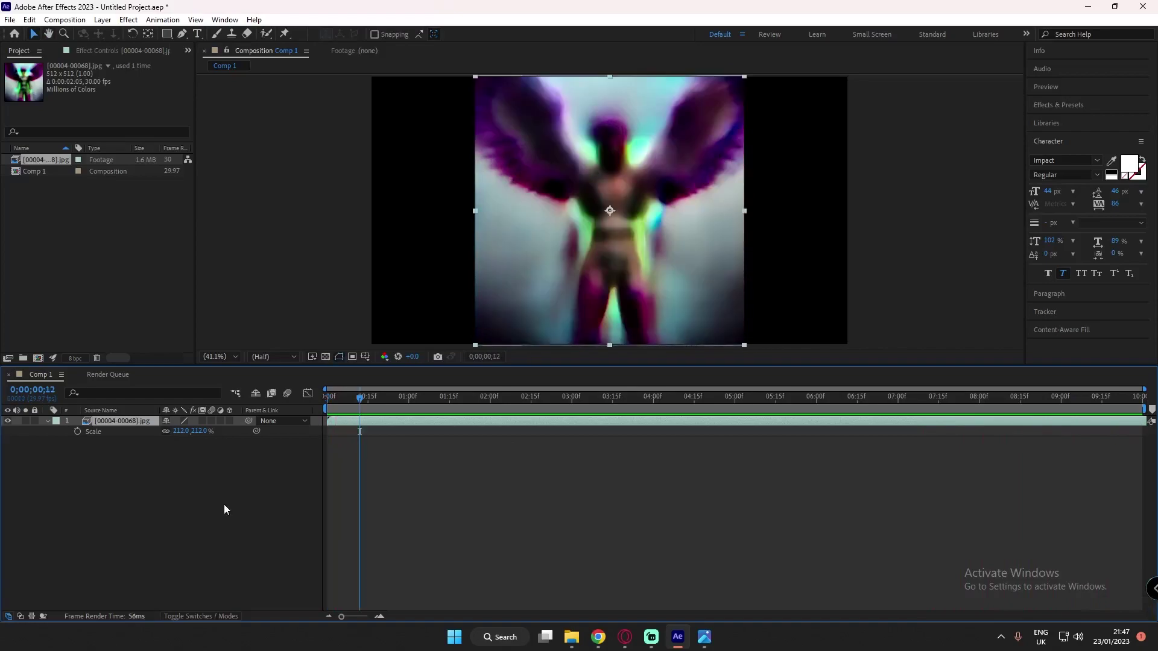
{"action": "right_click", "coordinate": [185, 501]}
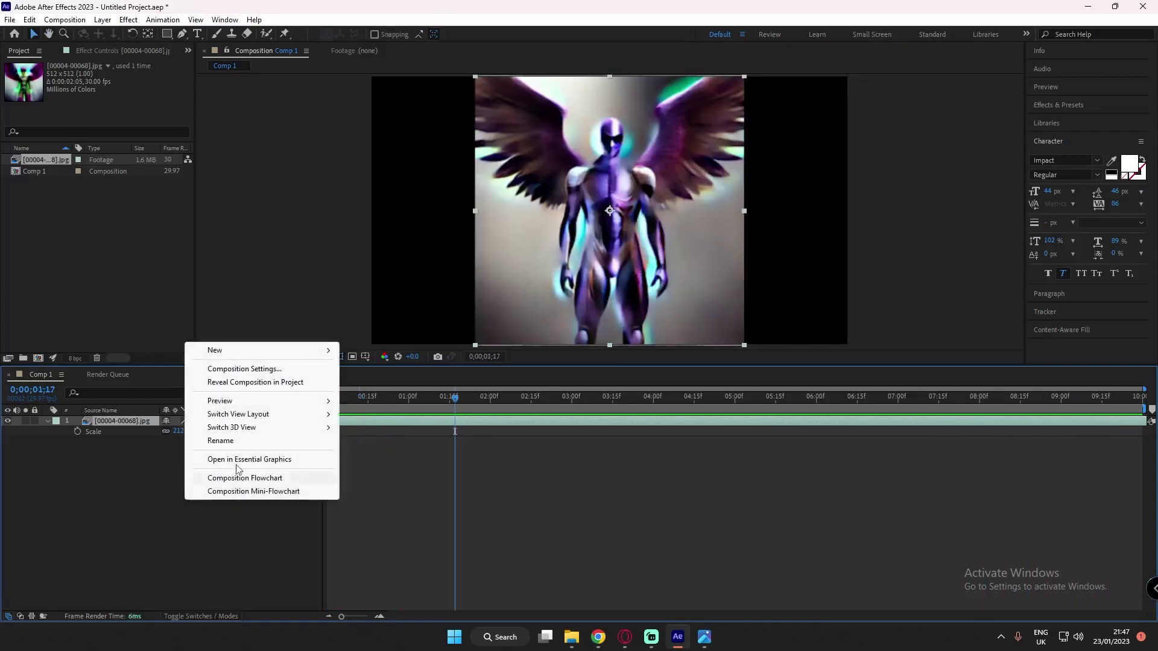
{"action": "mouse_move", "coordinate": [230, 401]}
{"action": "key", "text": "Escape"}
{"action": "key", "text": "Escape"}
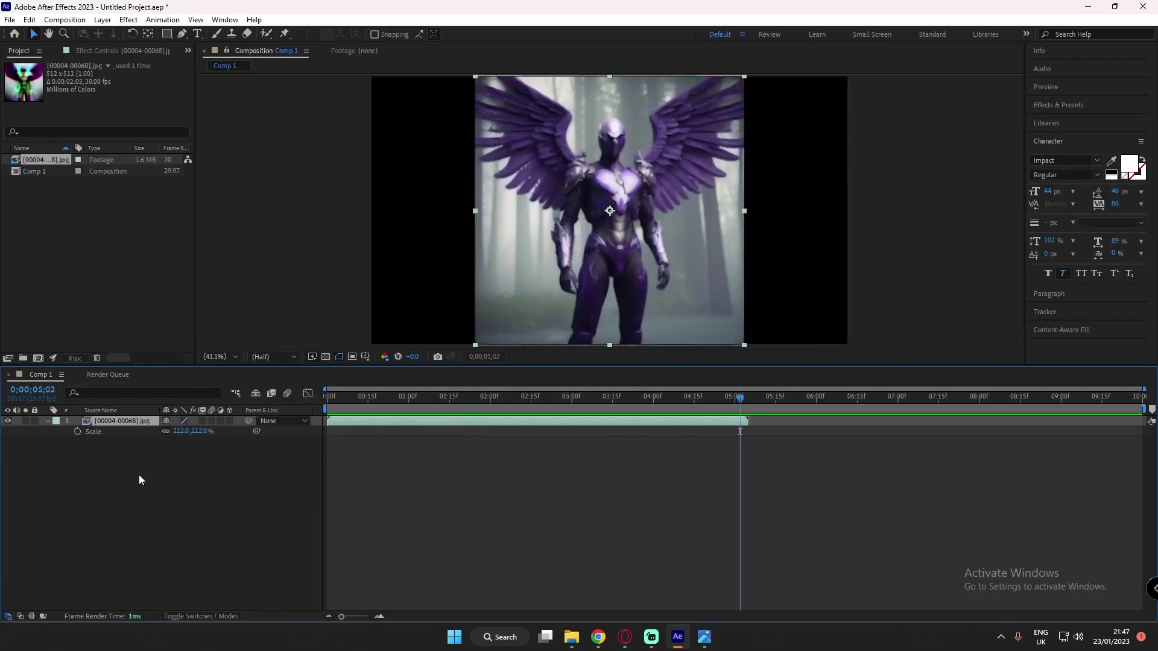
{"action": "left_click_drag", "start_coordinate": [749, 395], "coordinate": [338, 398]}
{"action": "key", "text": "space"}
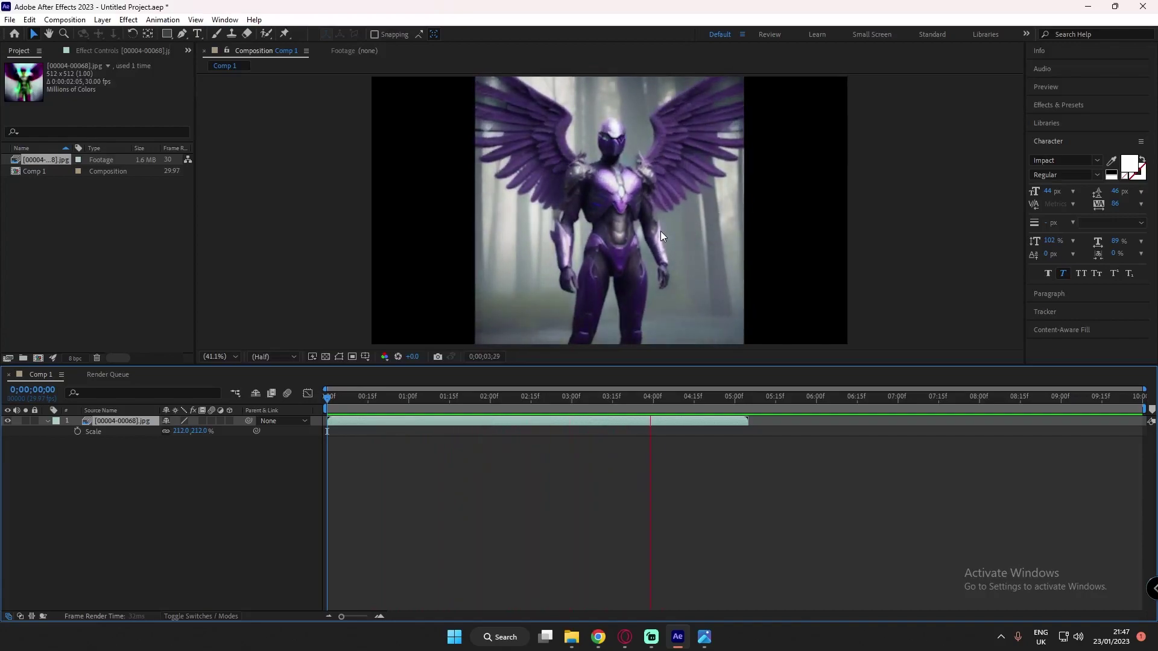
{"action": "key", "text": "space"}
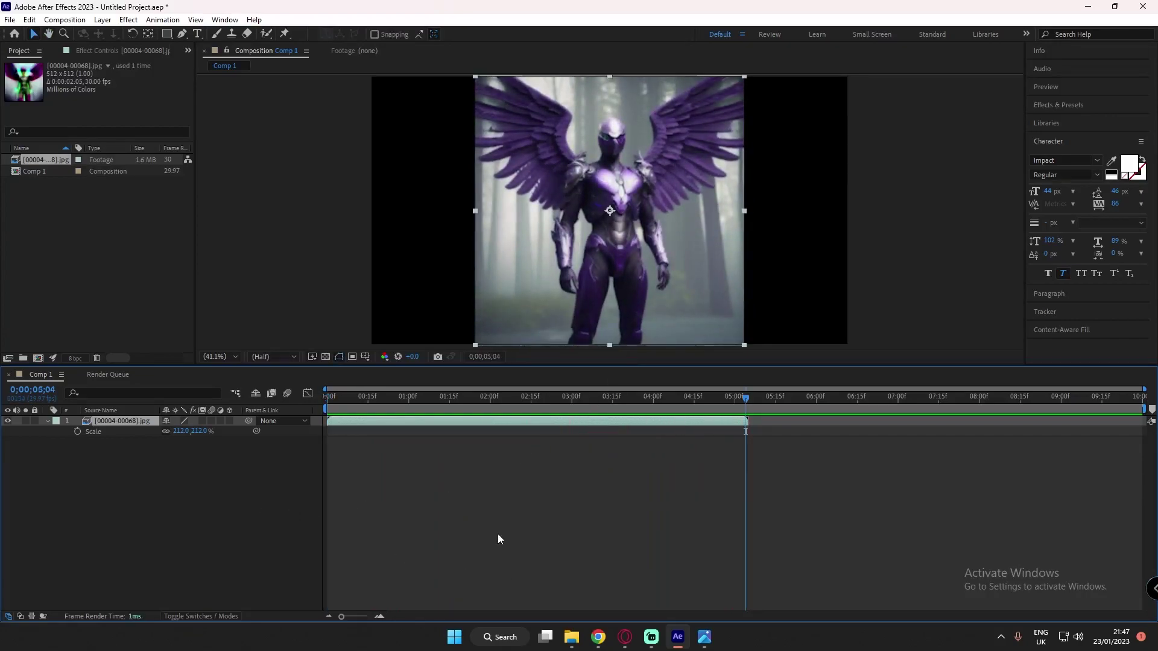
Step: Return to the Stable Diffusion txt2img page and scroll through the Steps animation settings and archangel result
{"action": "left_click", "coordinate": [598, 637]}
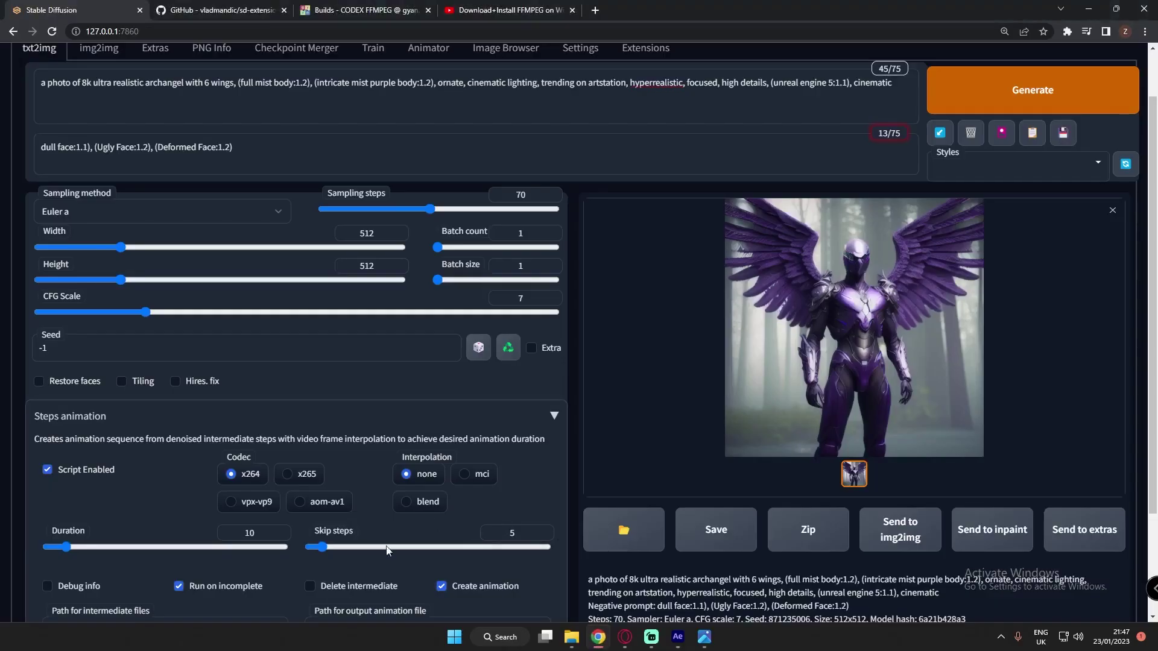
{"action": "scroll", "coordinate": [443, 558], "scroll_direction": "down", "scroll_amount": 1}
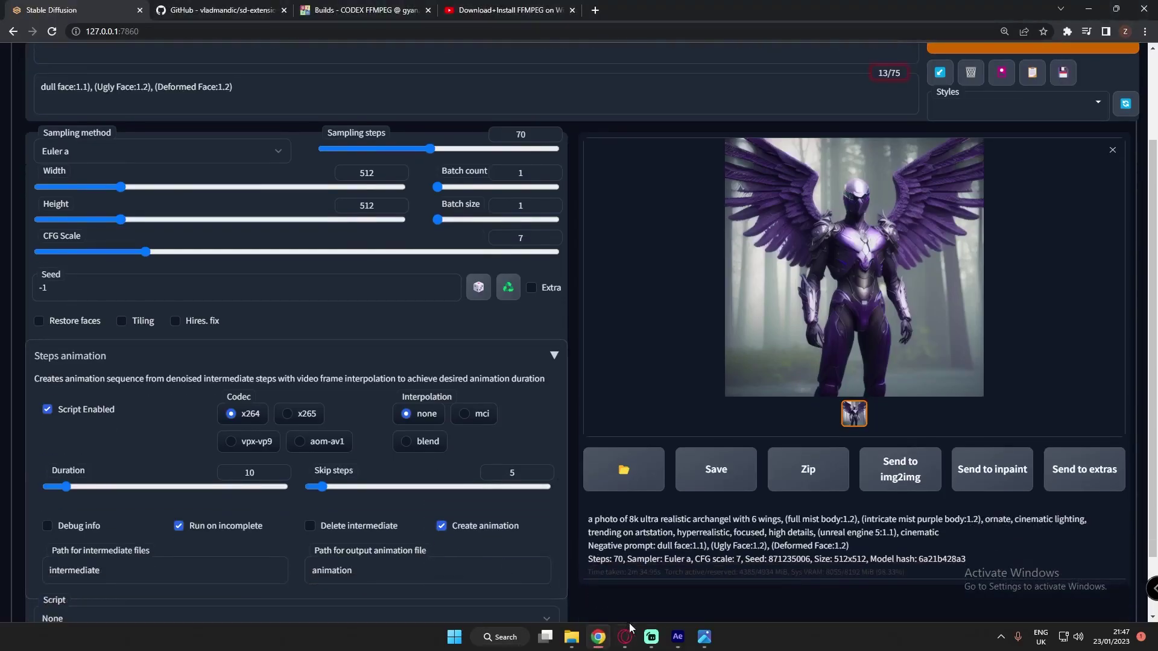
{"action": "scroll", "coordinate": [443, 563], "scroll_direction": "down", "scroll_amount": 1}
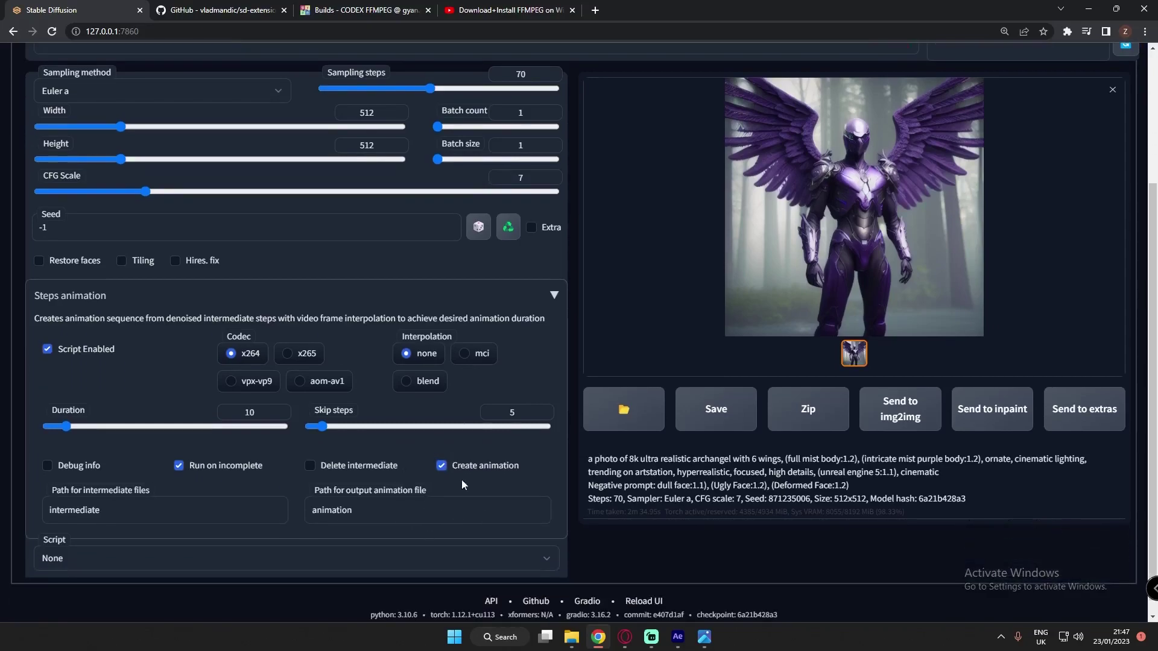
{"action": "scroll", "coordinate": [475, 368], "scroll_direction": "up", "scroll_amount": 3}
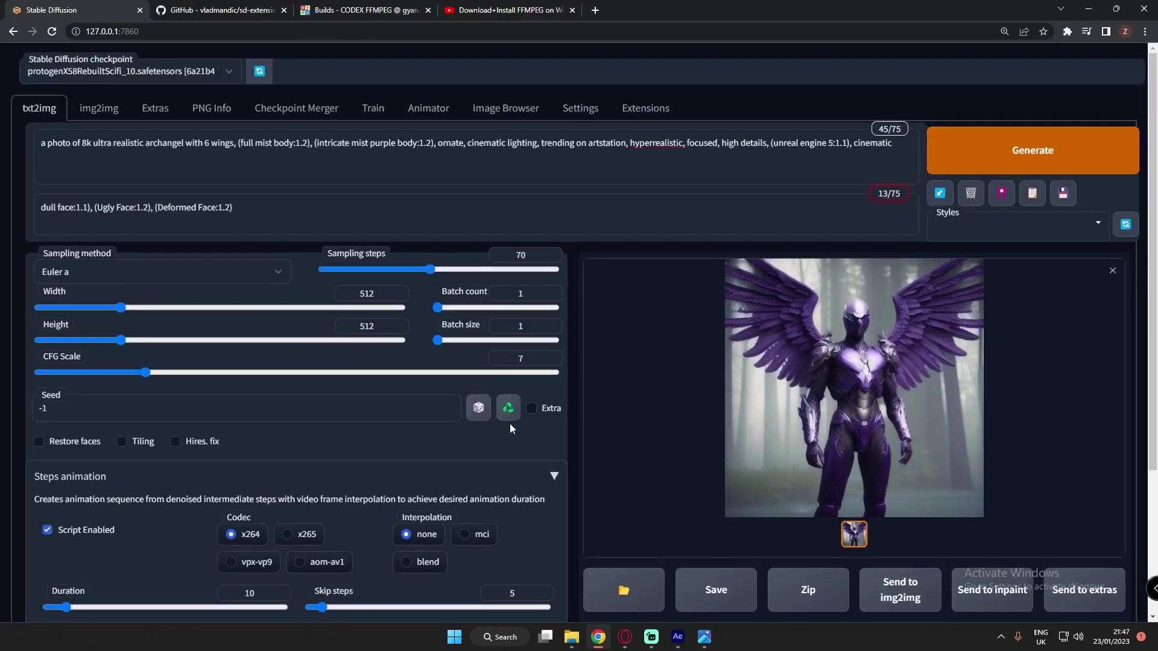
{"action": "scroll", "coordinate": [509, 424], "scroll_direction": "down", "scroll_amount": 1}
{"action": "scroll", "coordinate": [510, 424], "scroll_direction": "down", "scroll_amount": 1}
{"action": "scroll", "coordinate": [471, 538], "scroll_direction": "down", "scroll_amount": 1}
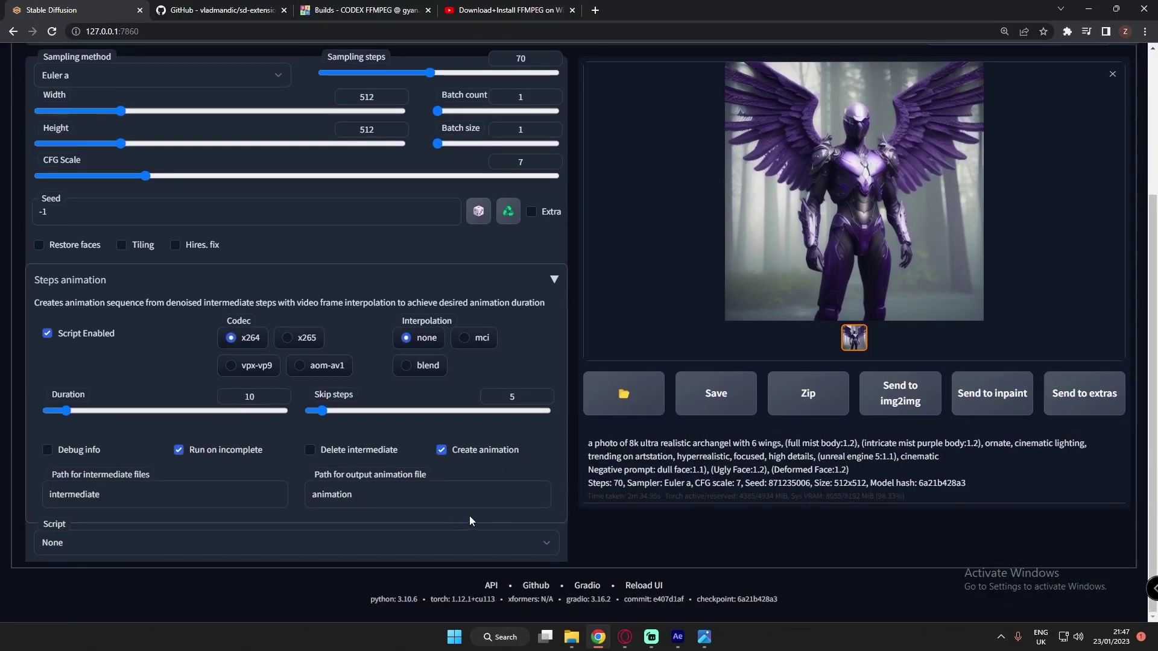
{"action": "scroll", "coordinate": [469, 516], "scroll_direction": "up", "scroll_amount": 3}
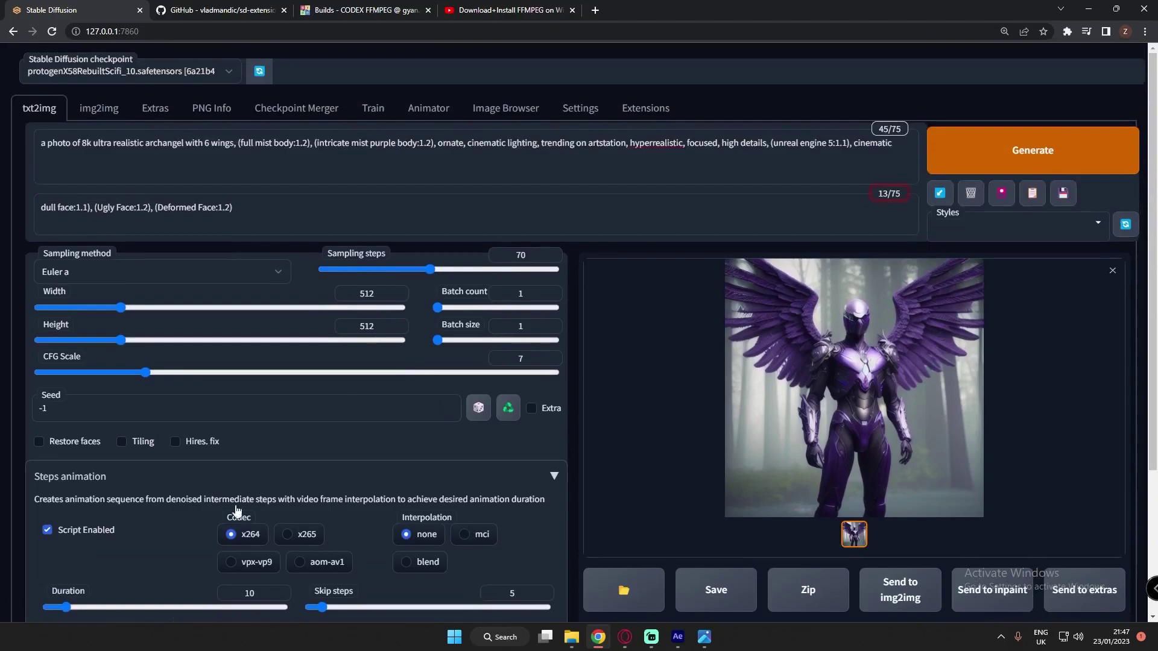
{"action": "scroll", "coordinate": [237, 511], "scroll_direction": "down", "scroll_amount": 2}
{"action": "scroll", "coordinate": [176, 553], "scroll_direction": "down", "scroll_amount": 1}
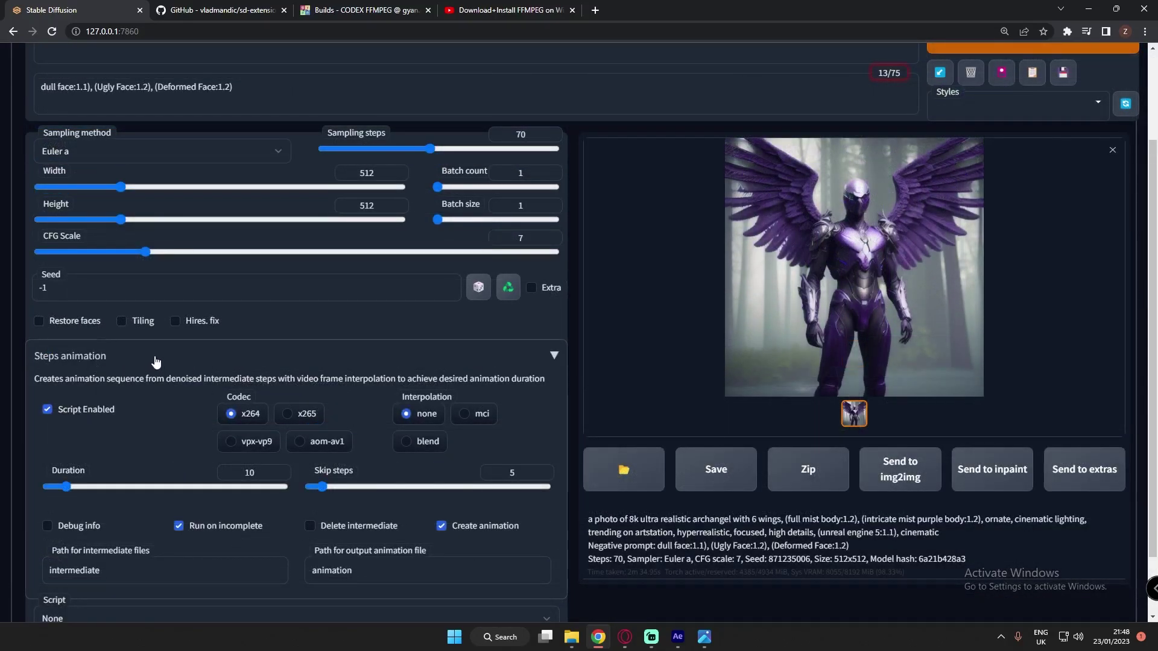
{"action": "scroll", "coordinate": [155, 363], "scroll_direction": "up", "scroll_amount": 1}
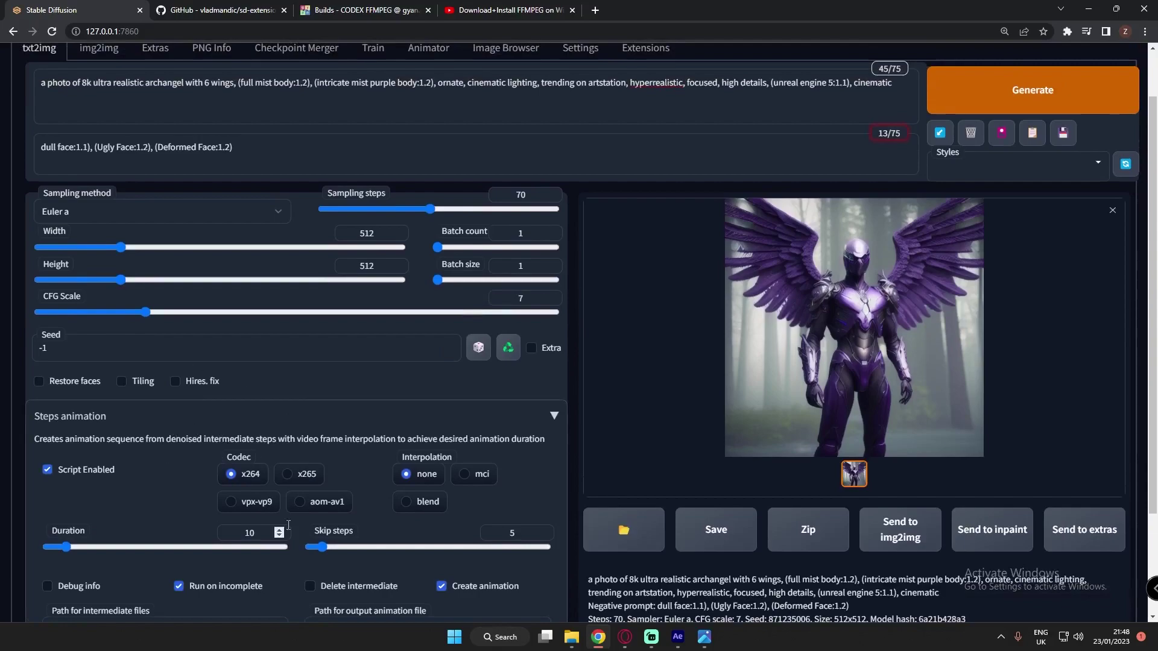
{"action": "scroll", "coordinate": [397, 544], "scroll_direction": "down", "scroll_amount": 1}
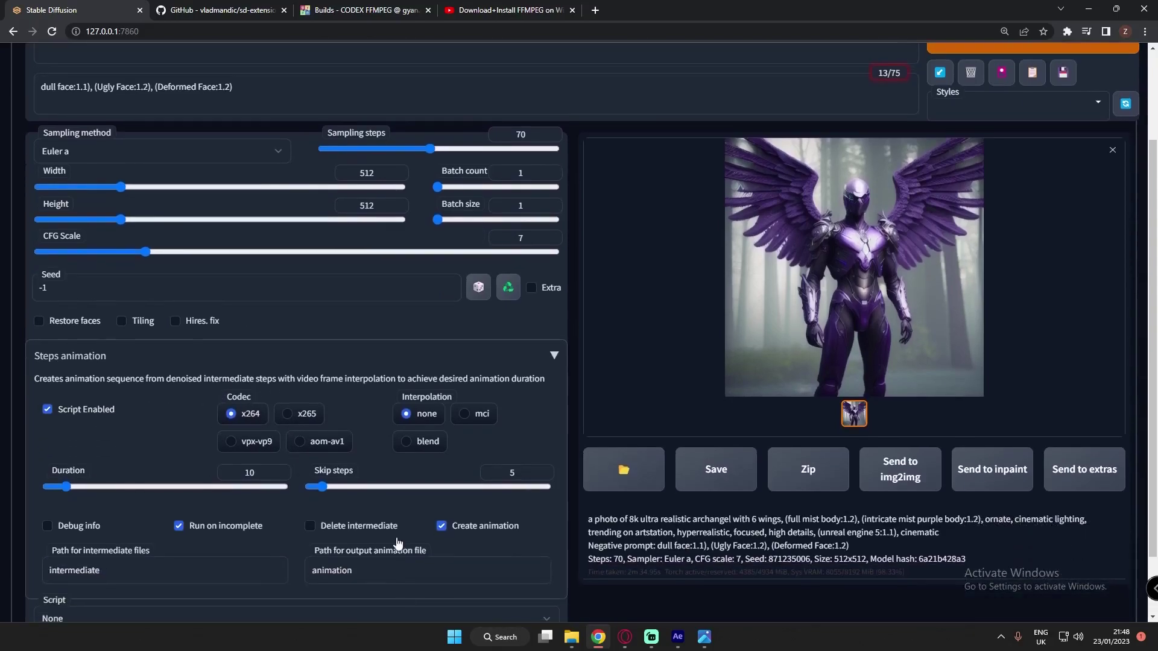
{"action": "scroll", "coordinate": [320, 507], "scroll_direction": "up", "scroll_amount": 1}
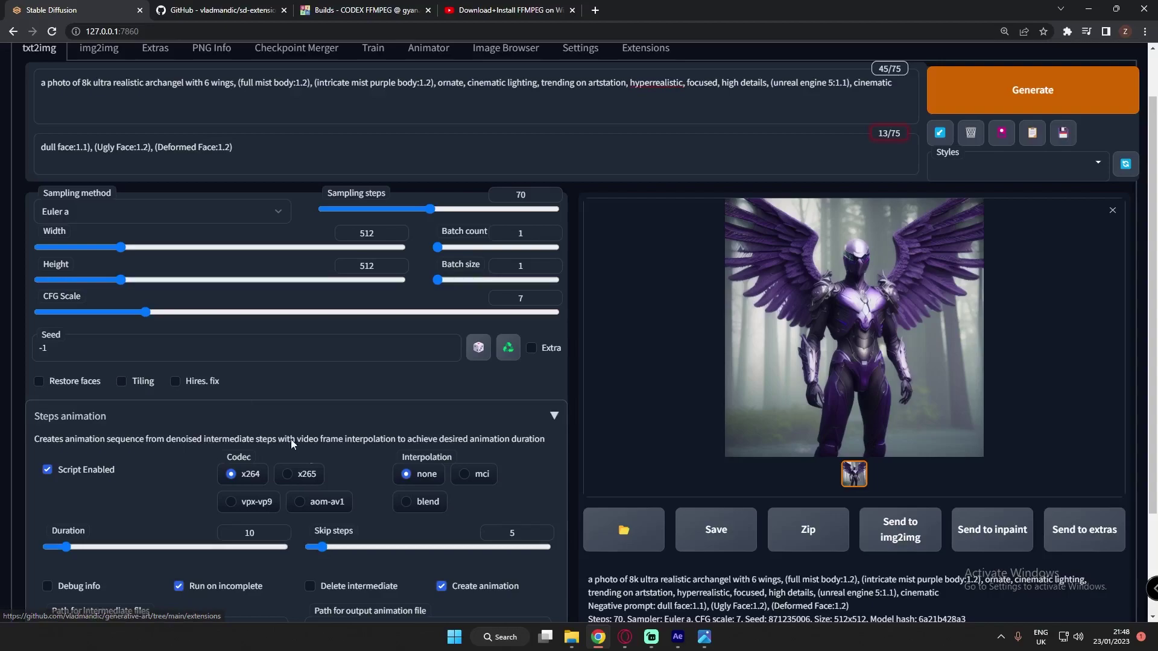